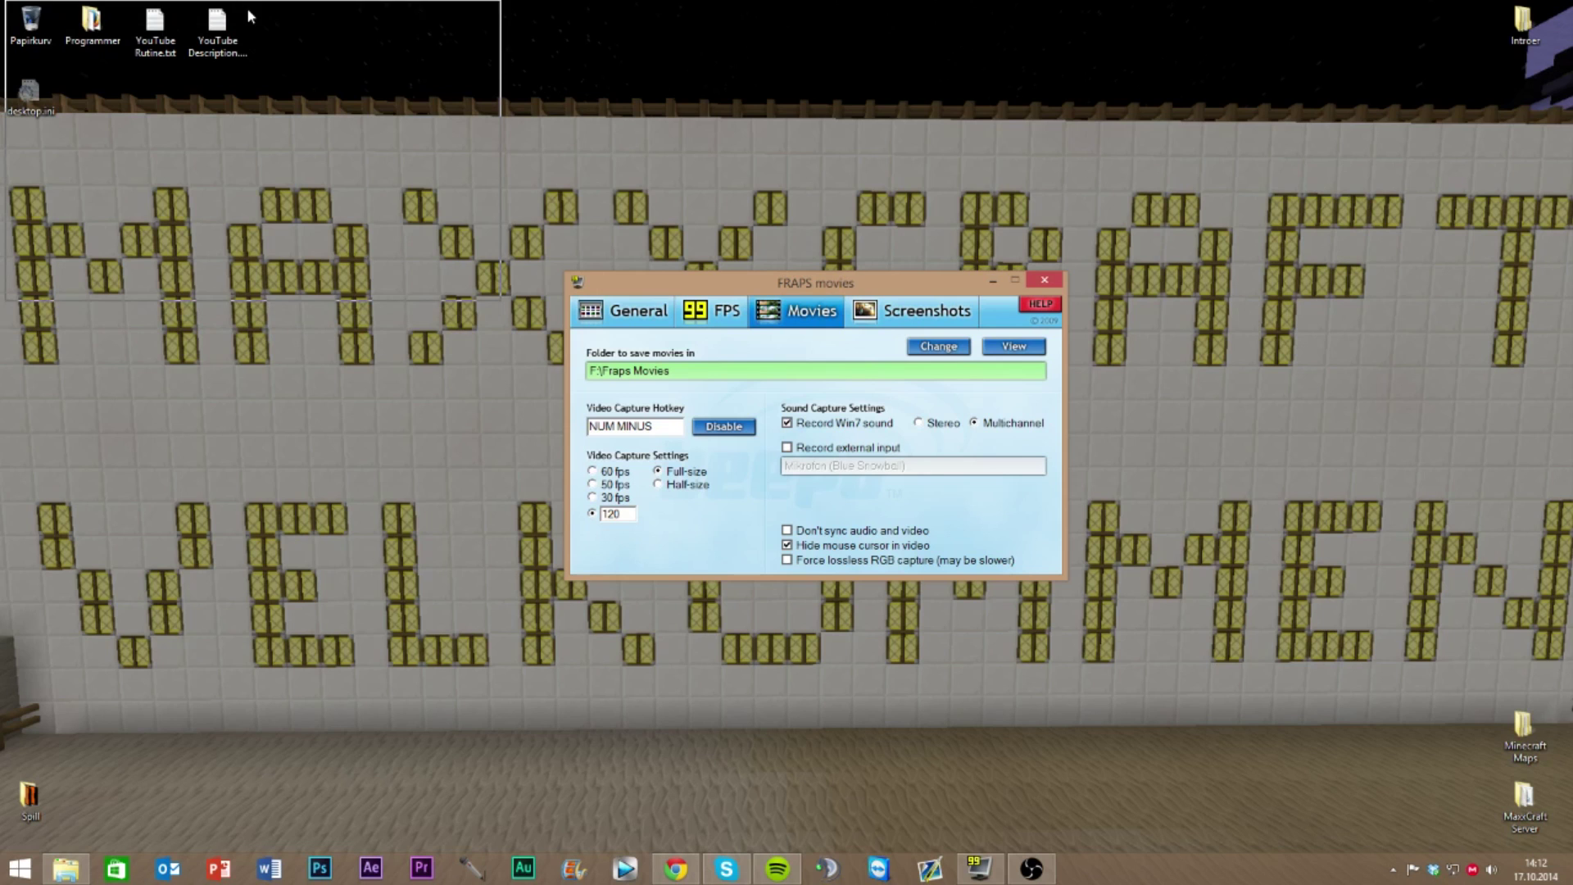
Place the FRAPS window in the desktop's upper-left corner and the Open Broadcaster Software window in the upper-right, and minimize the latter
left_click_drag(246, 12, 247, 16)
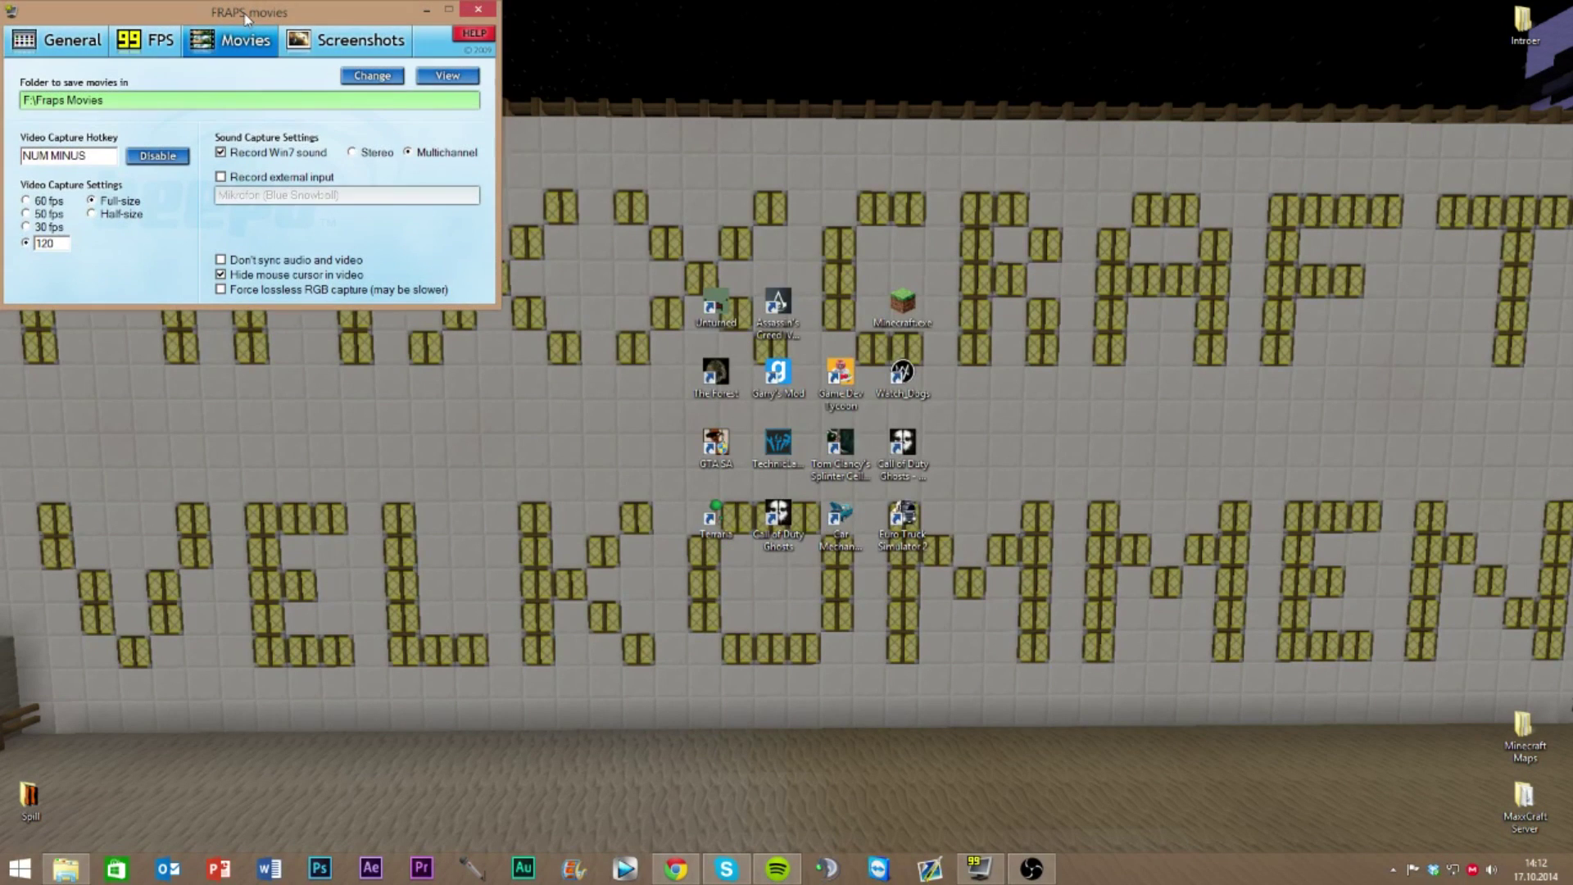
double_click(778, 376)
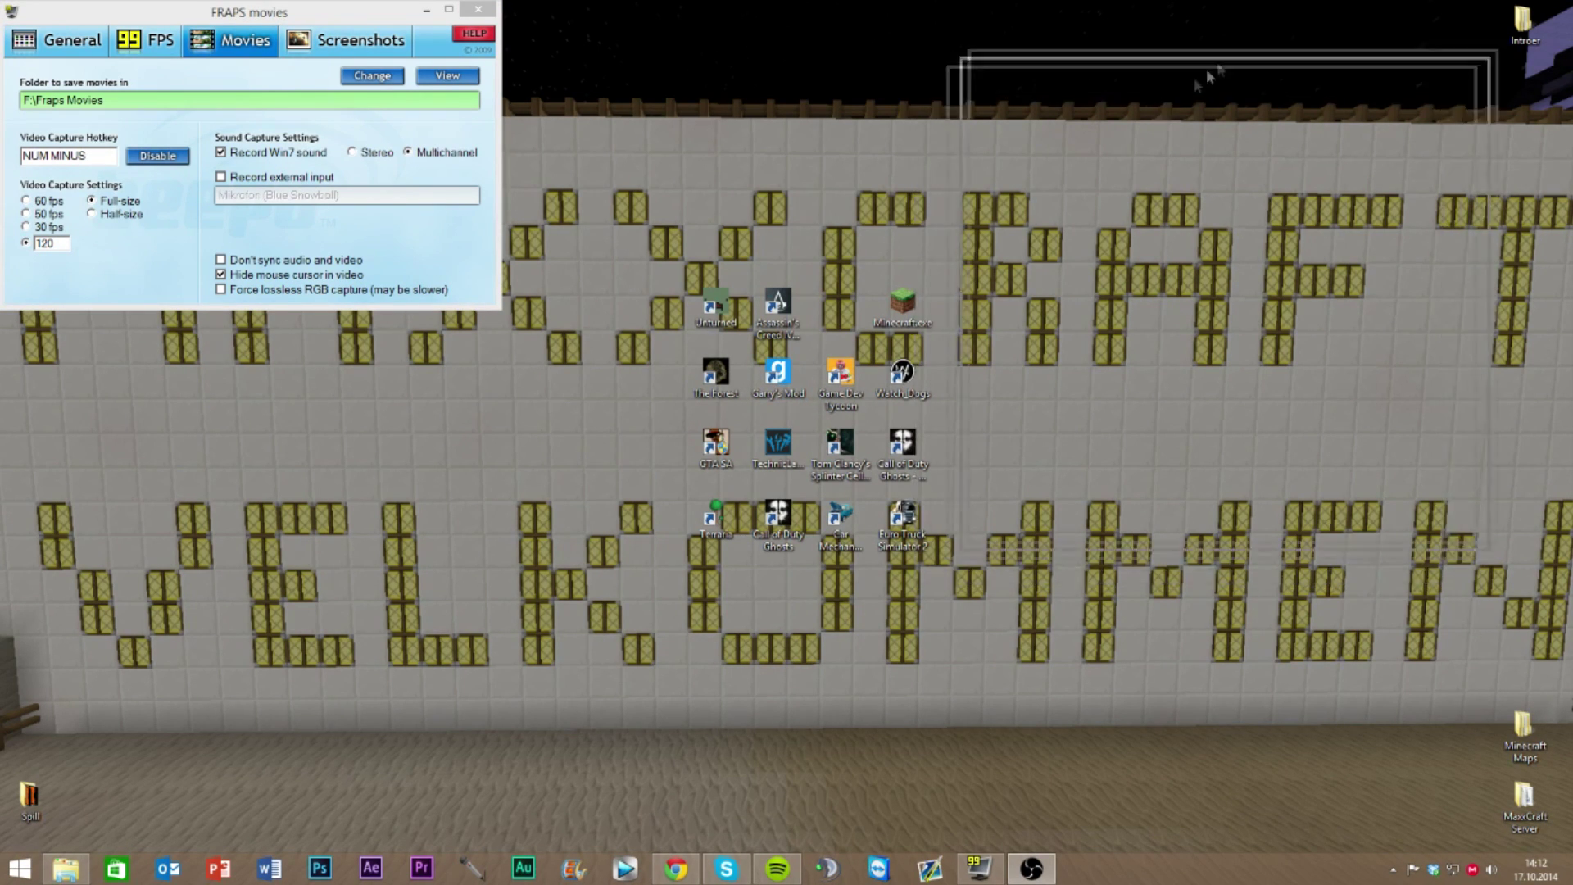
left_click(1030, 868)
left_click_drag(1279, 31, 1283, 25)
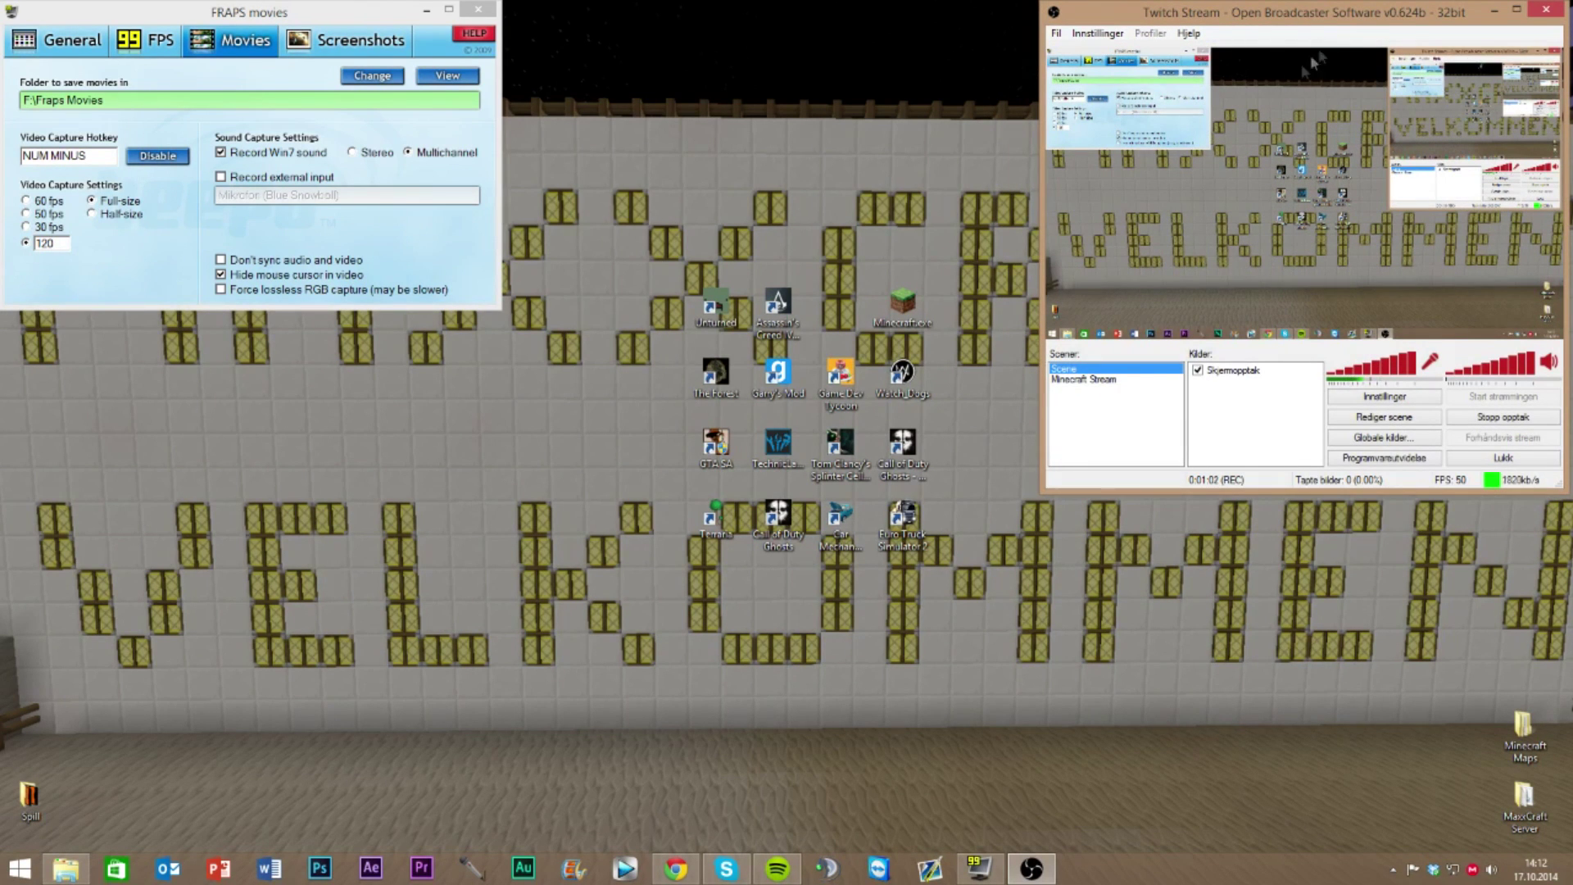
mouse_move(702, 274)
left_mouse_down()
mouse_move(808, 387)
mouse_move(920, 562)
mouse_move(705, 278)
left_mouse_up()
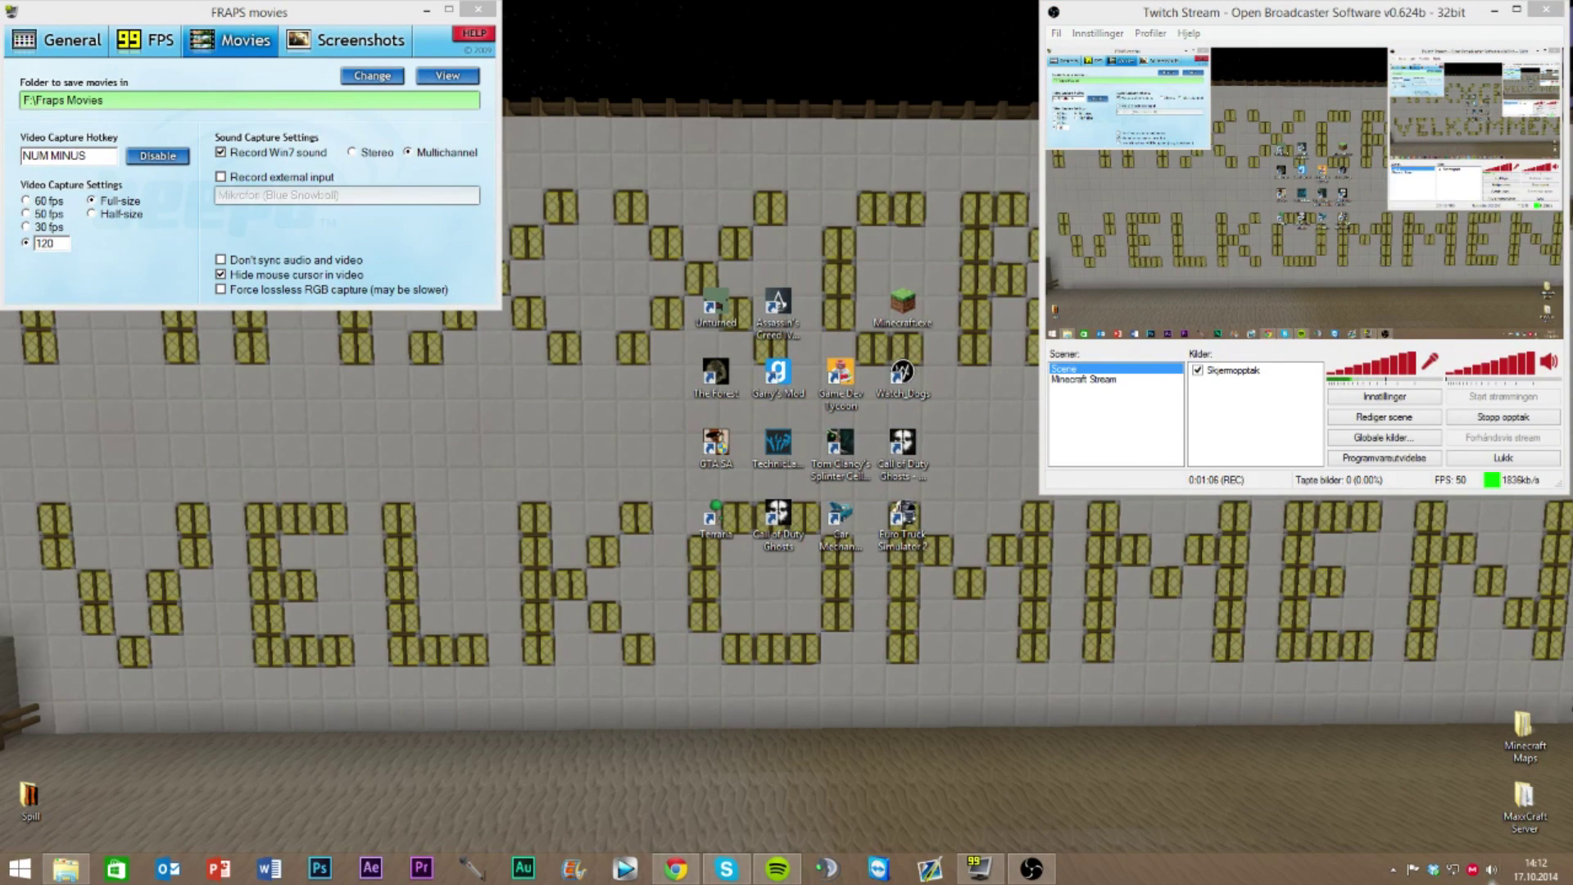
left_click(1325, 27)
key("super+Down")
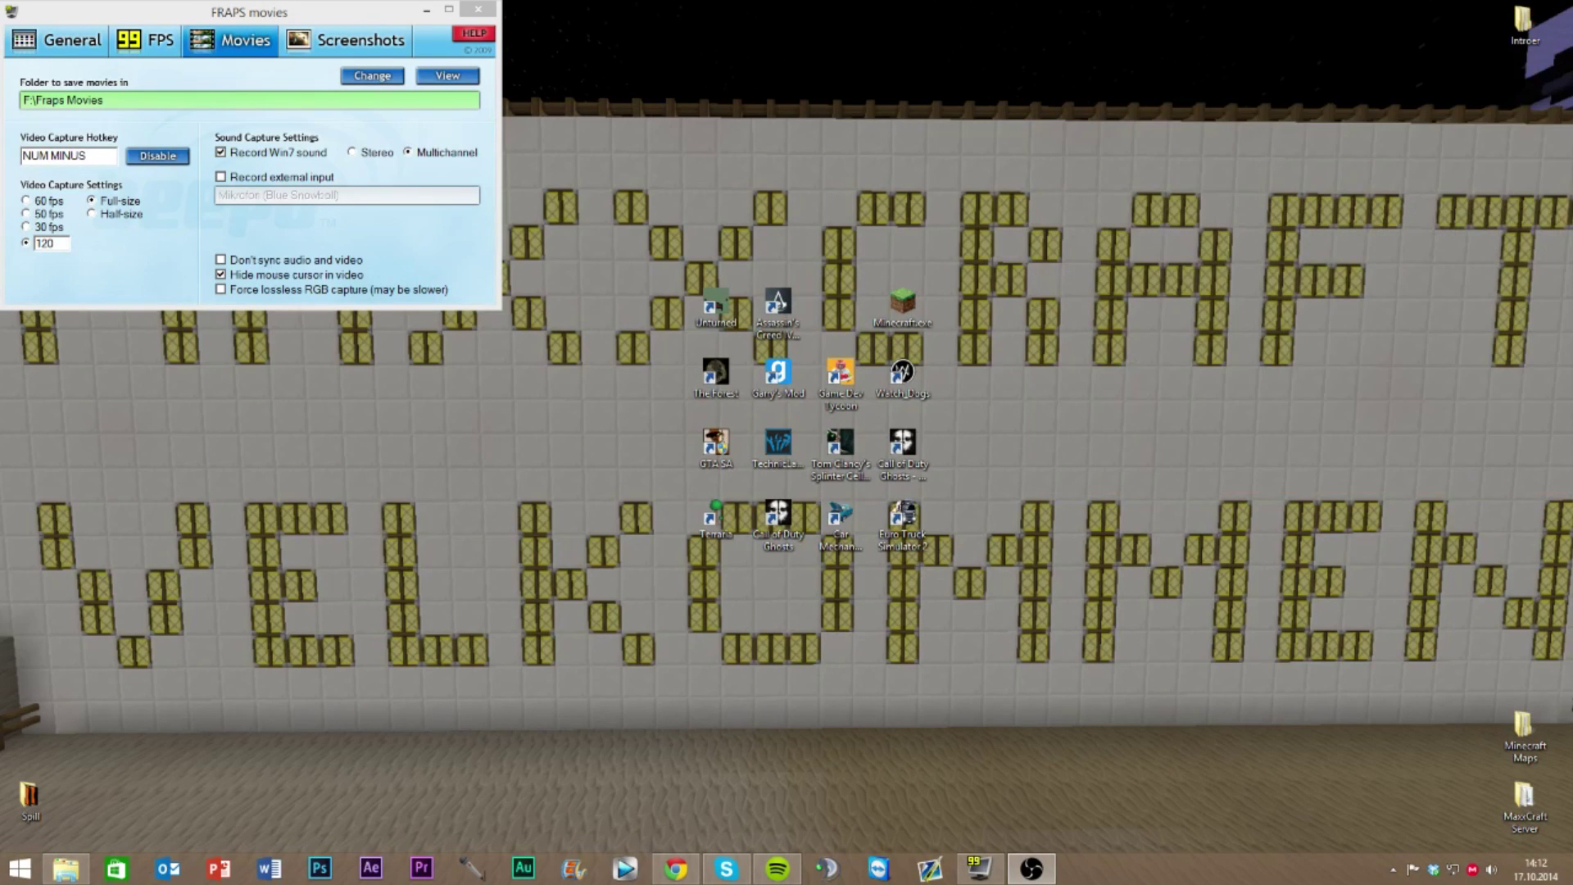
Open the FRAPS movie folder in a maximized window and examine the javaw AVI clips recorded in it
left_click(447, 75)
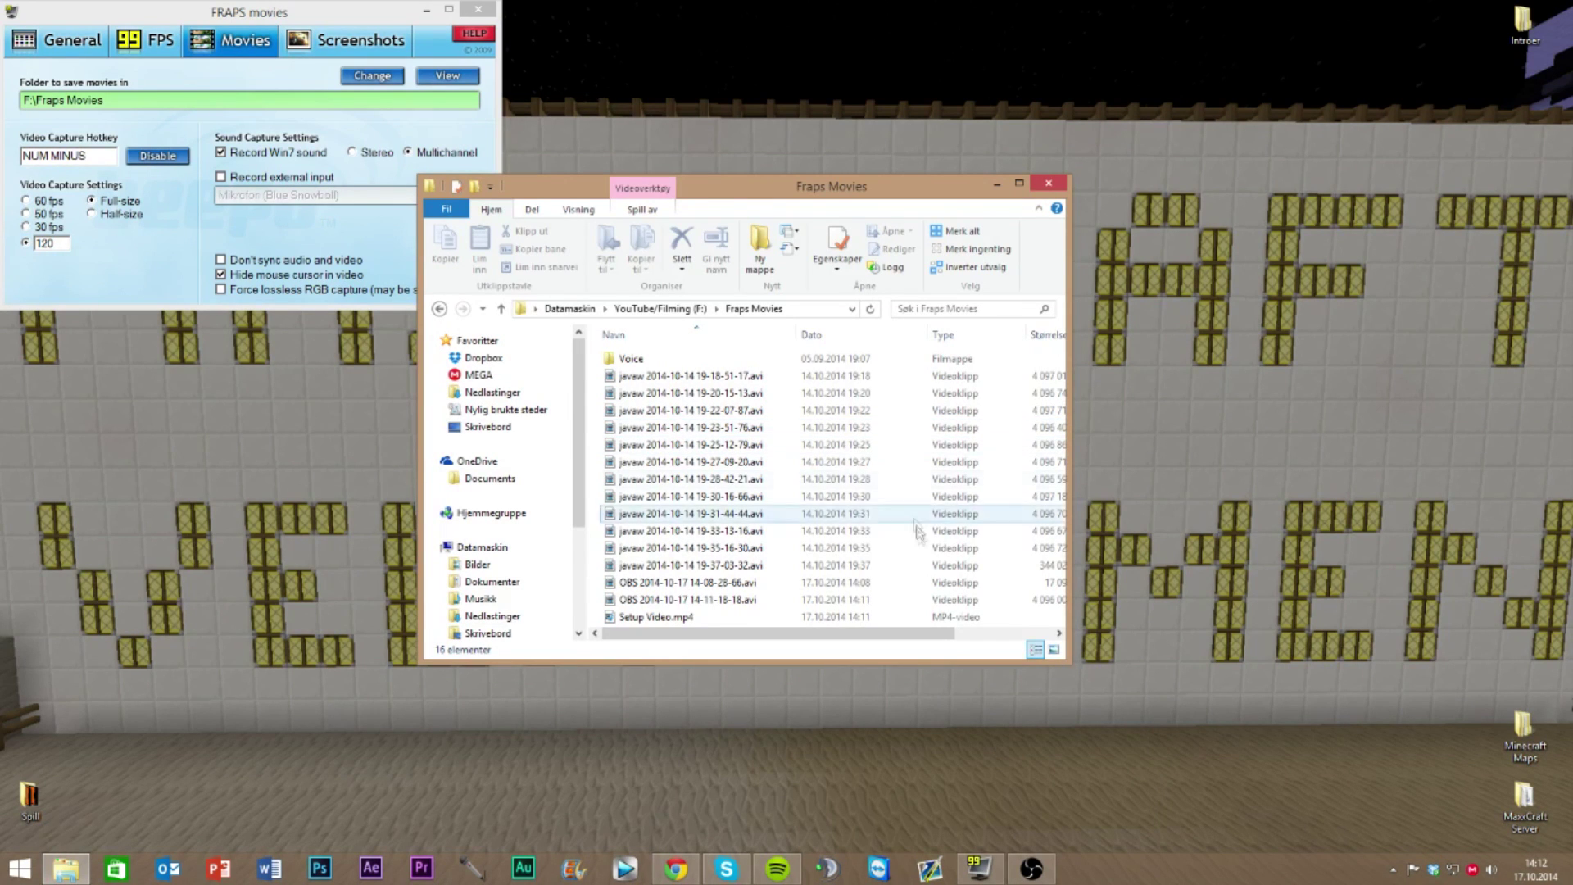
left_click(1019, 184)
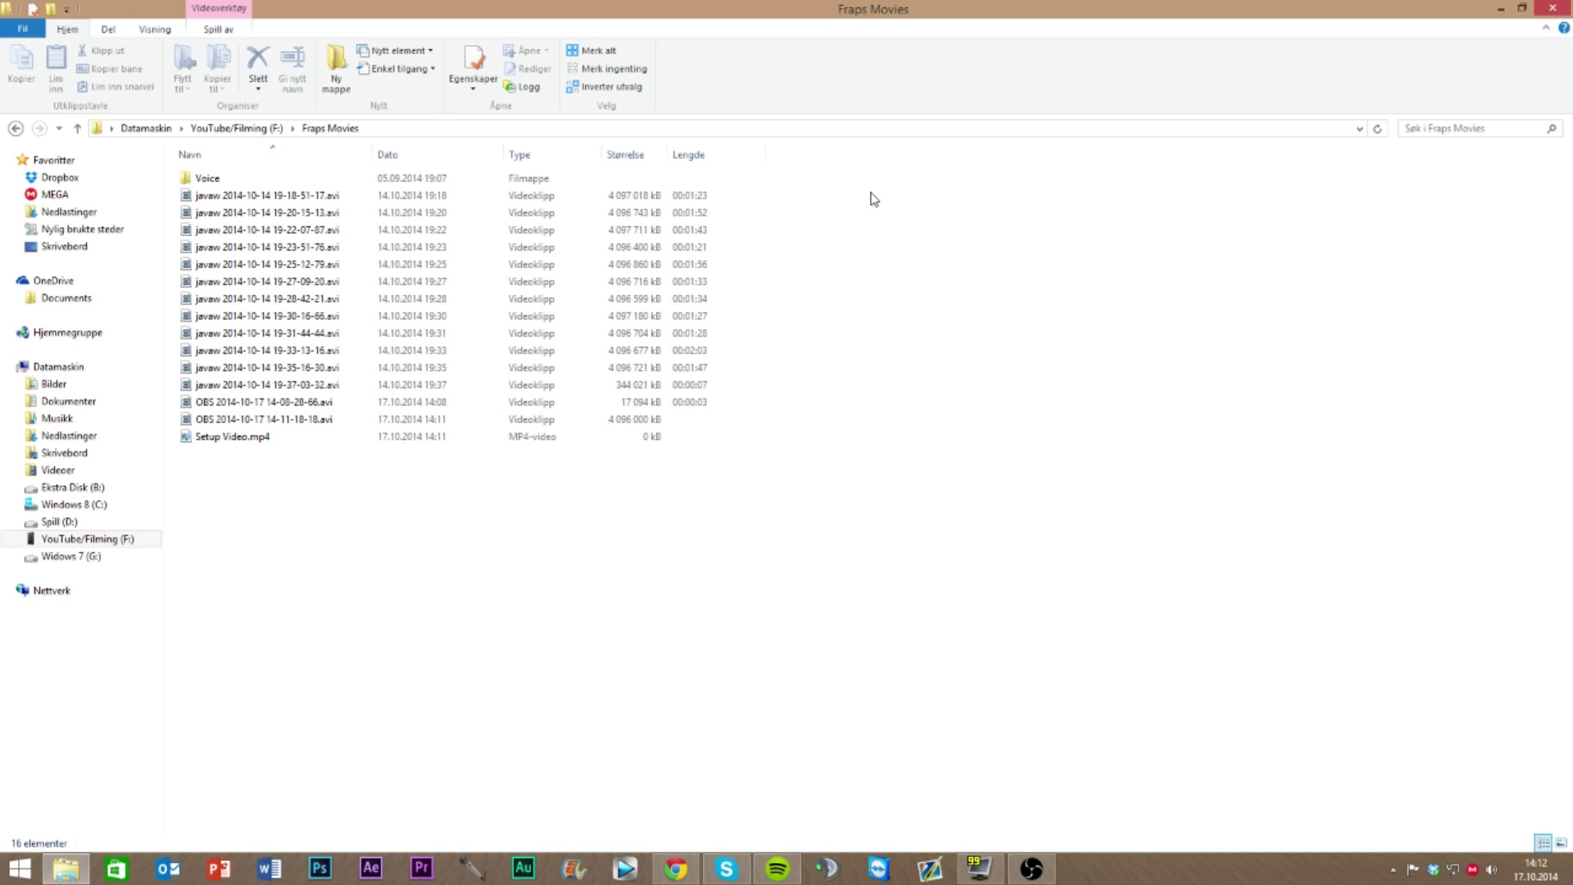
left_click_drag(756, 201, 347, 380)
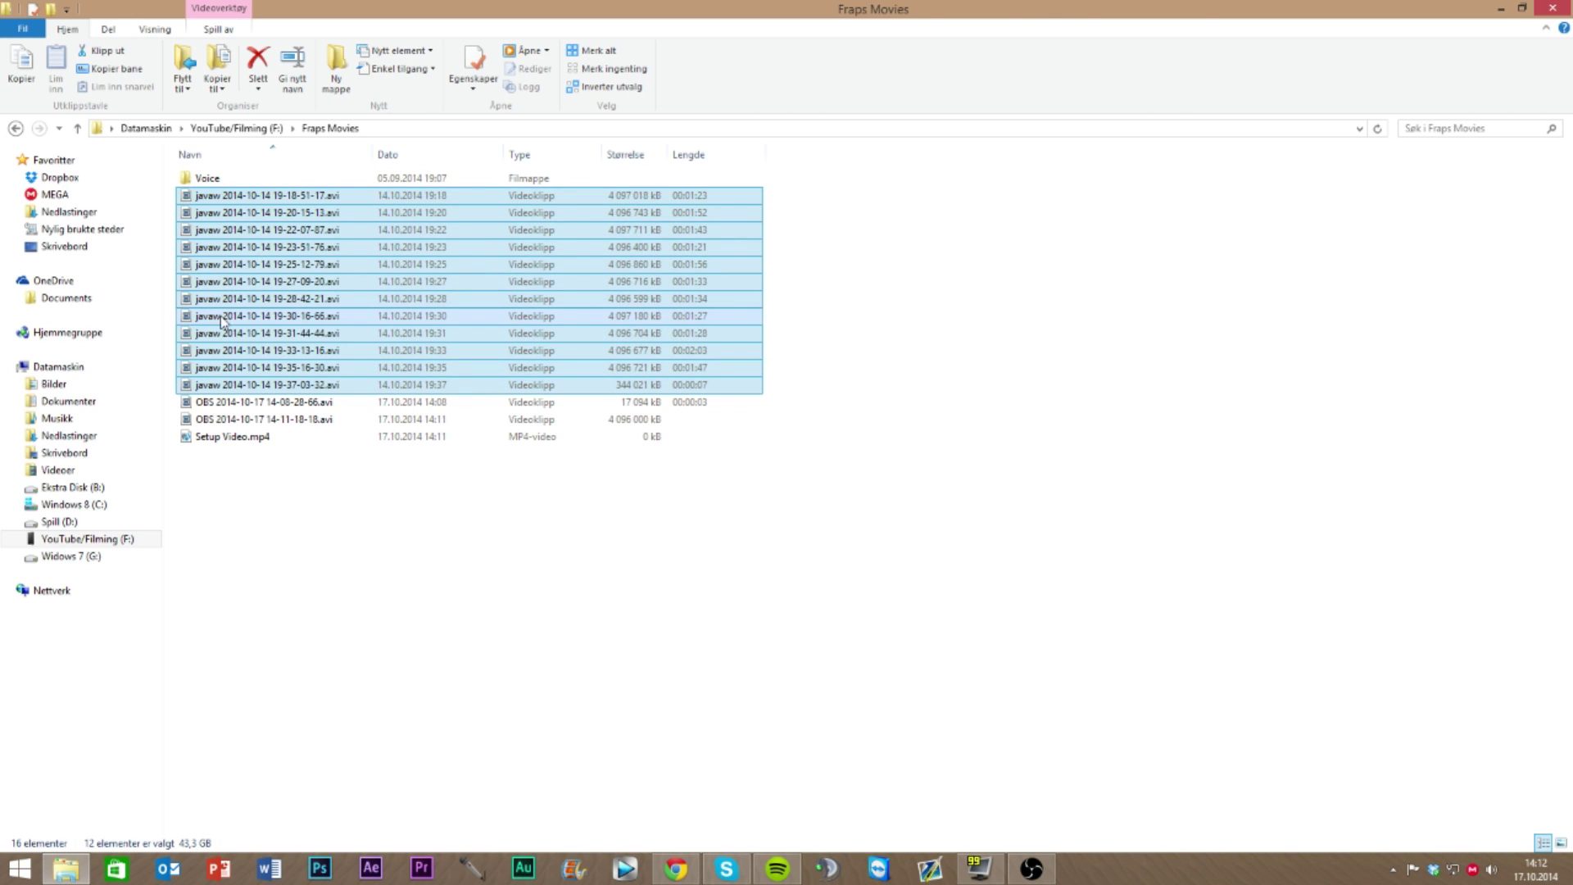
left_click(893, 281)
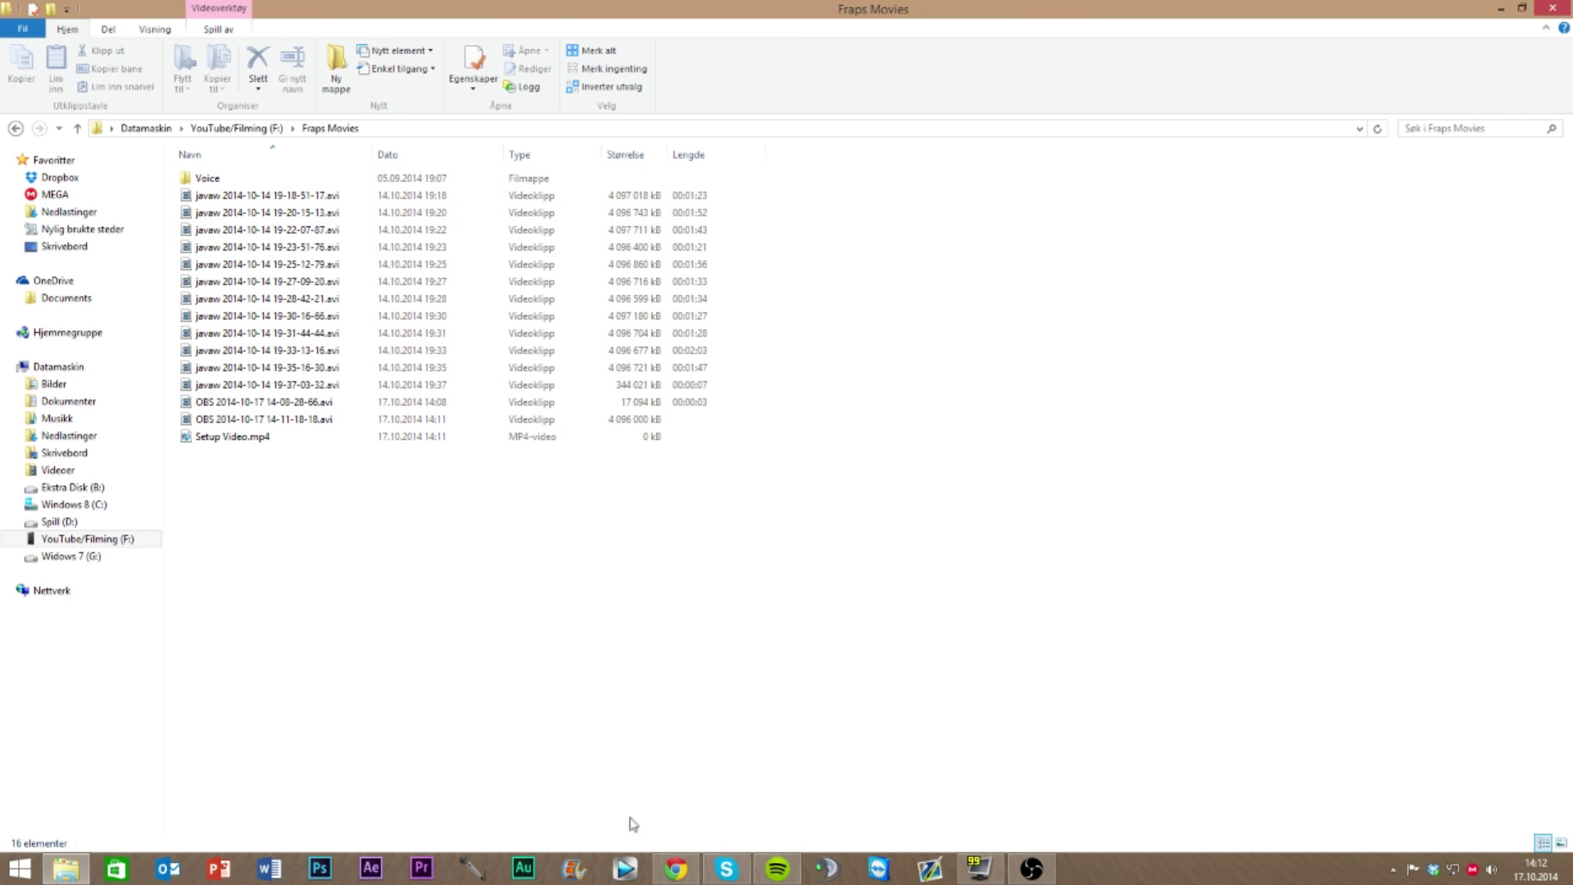
Open Movie Maker beside the Fraps Movies folder, look over its empty project, and close it
left_click(586, 872)
left_click_drag(709, 173, 761, 191)
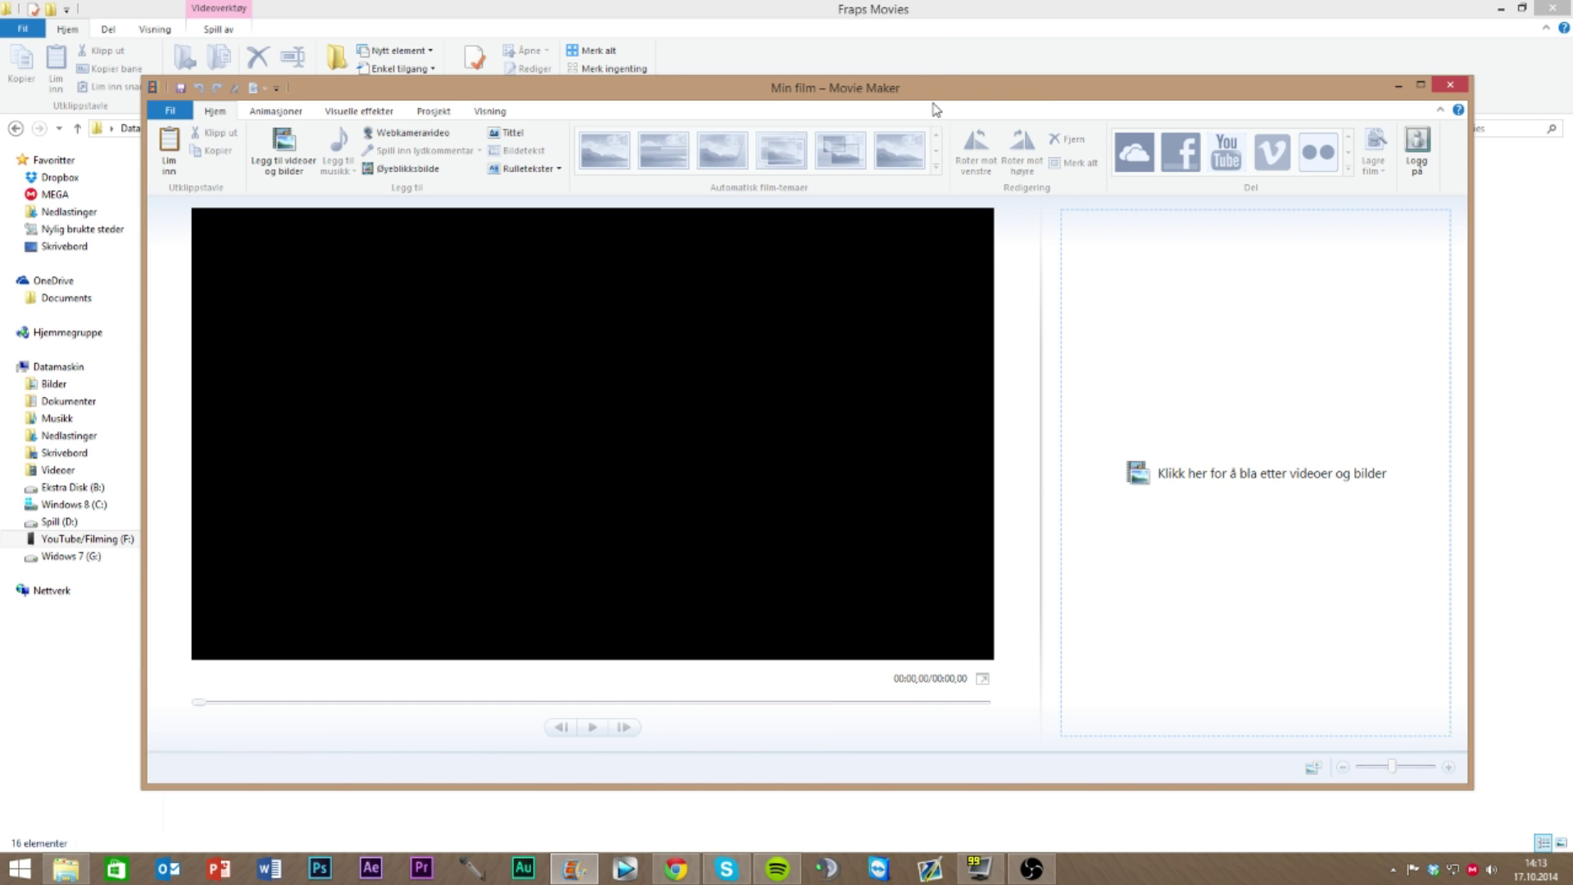
left_click_drag(956, 98, 1040, 115)
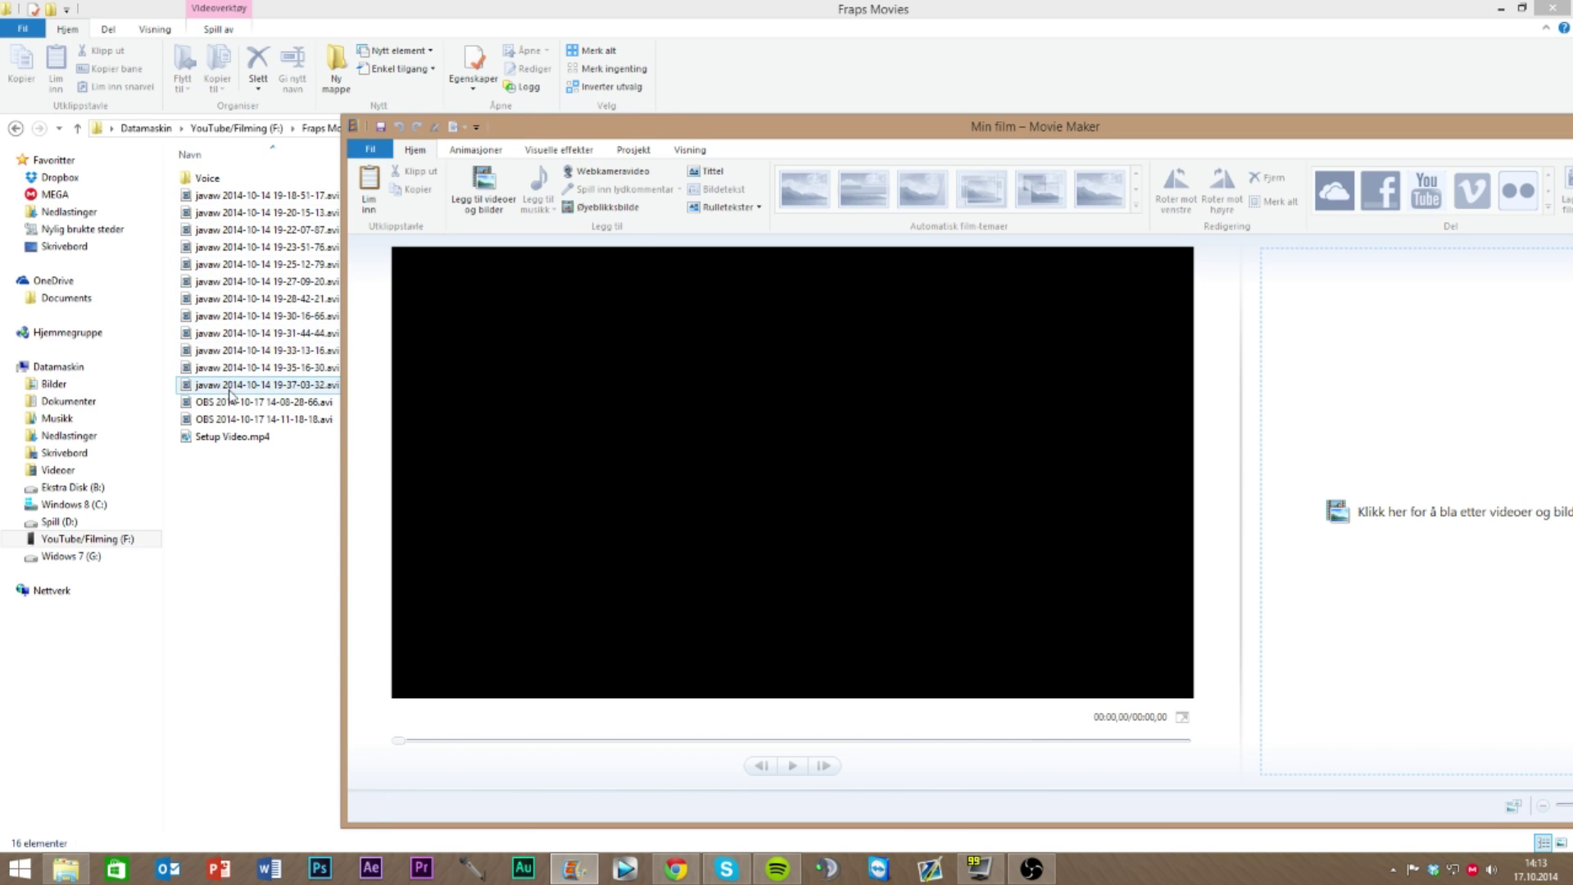
left_click_drag(1022, 138, 799, 108)
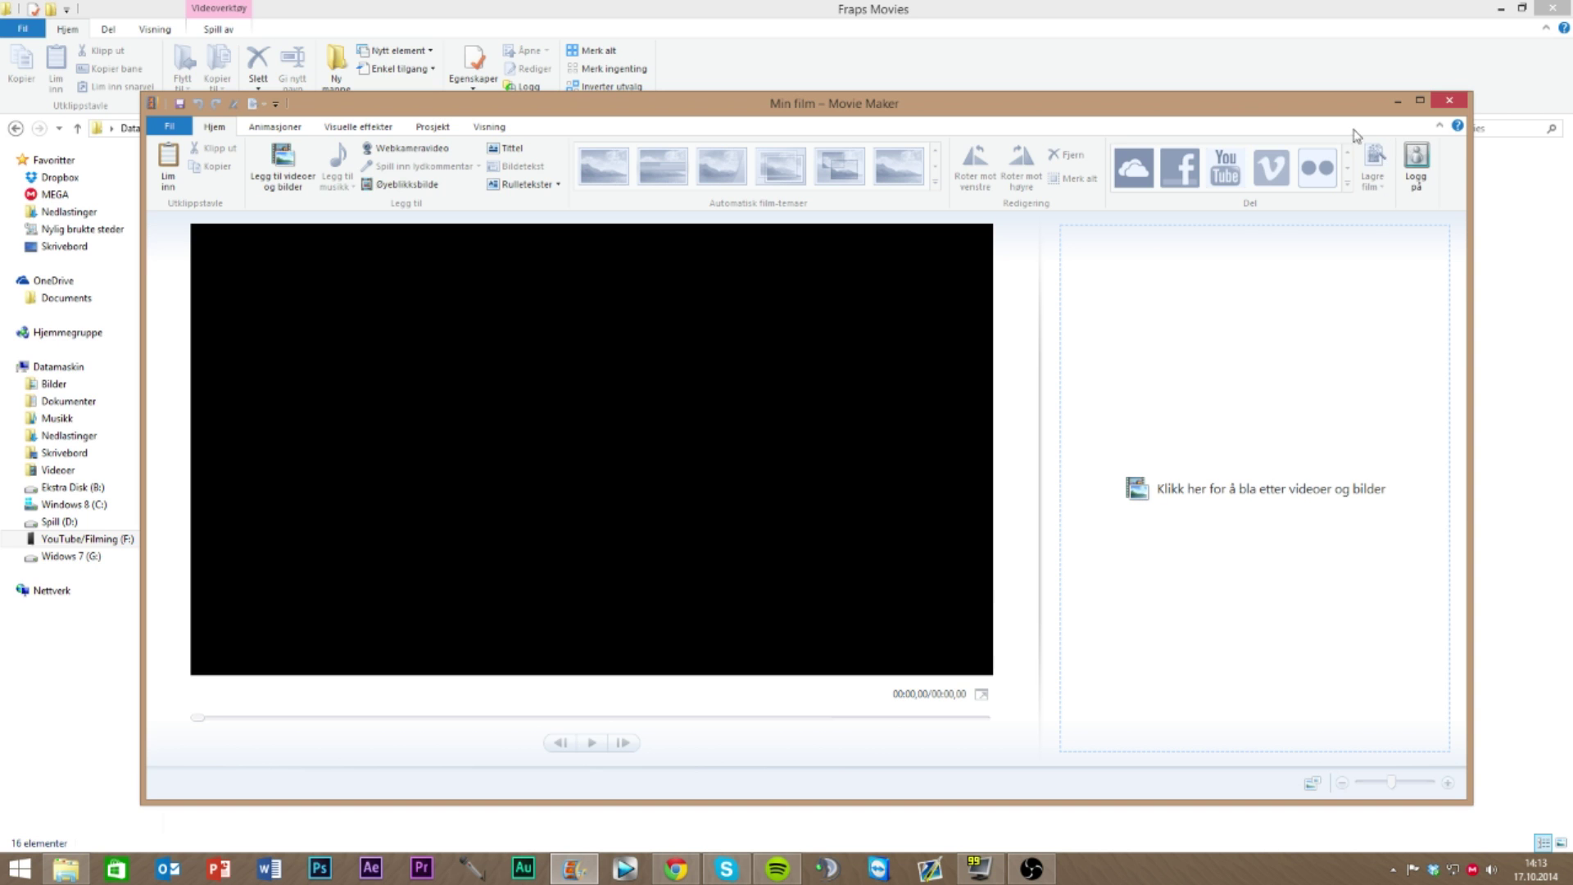
left_click(1455, 109)
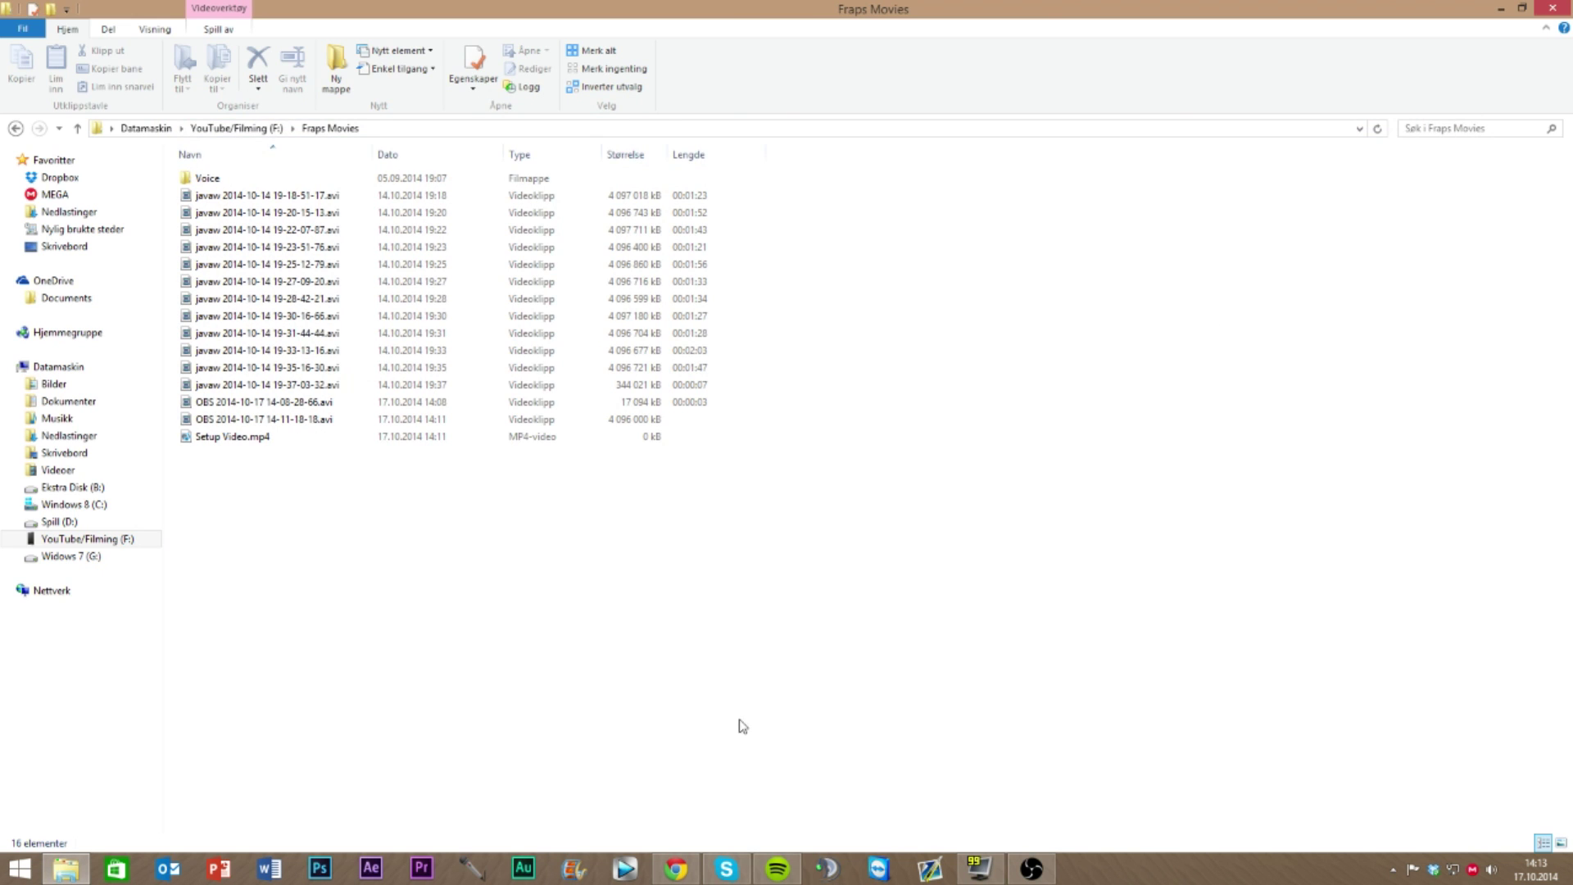
Launch Adobe Audition, and switch back to File Explorer to select the Voice folder in Fraps Movies
left_click(539, 878)
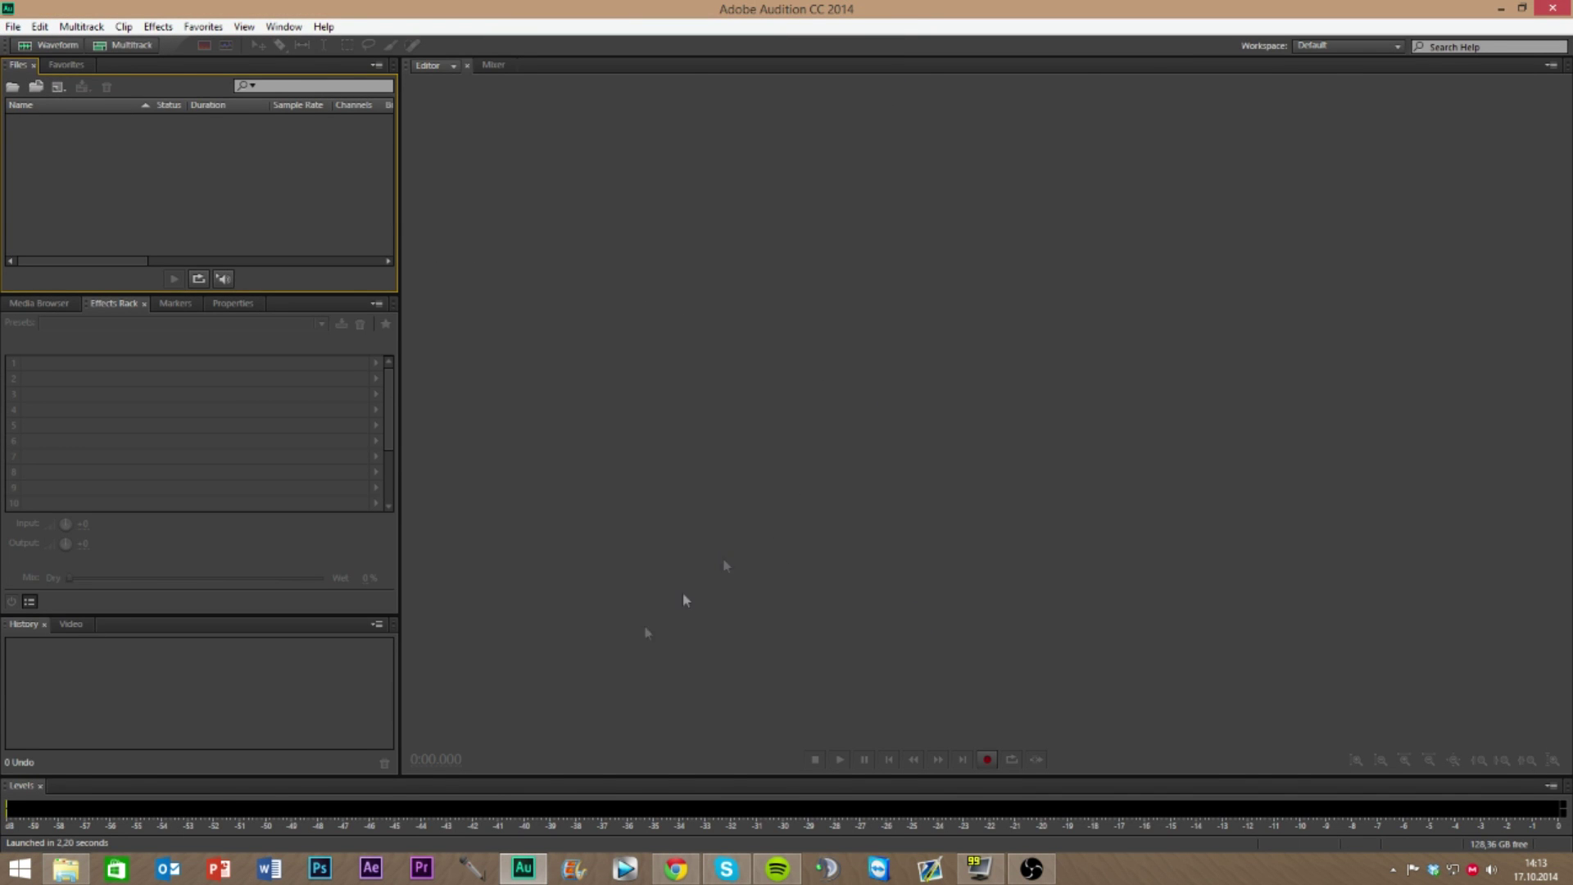
left_click(66, 869)
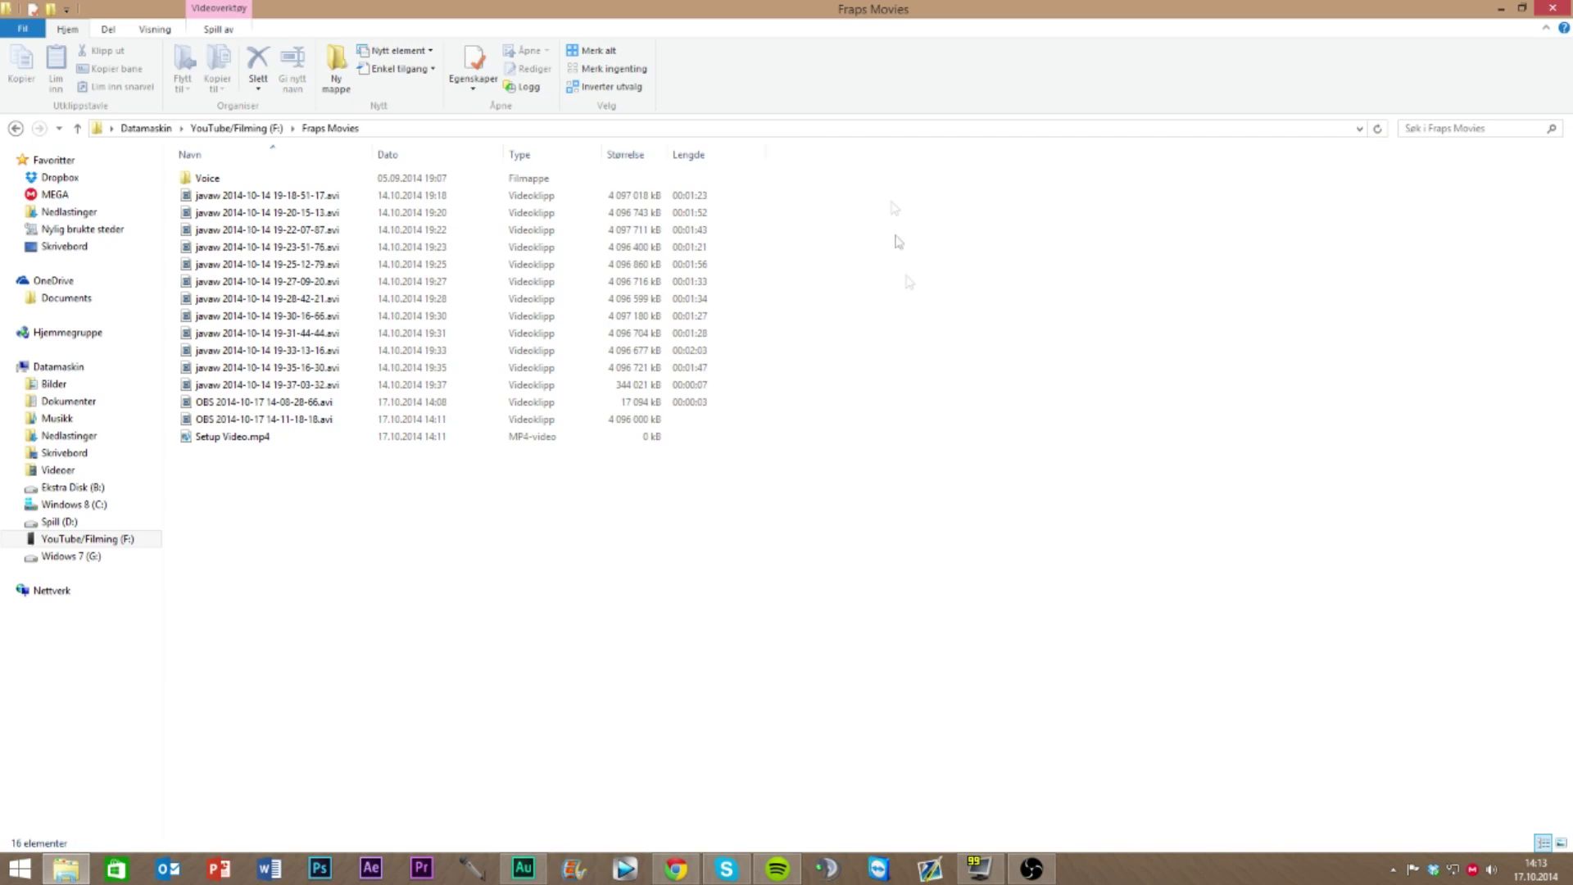
left_click(194, 182)
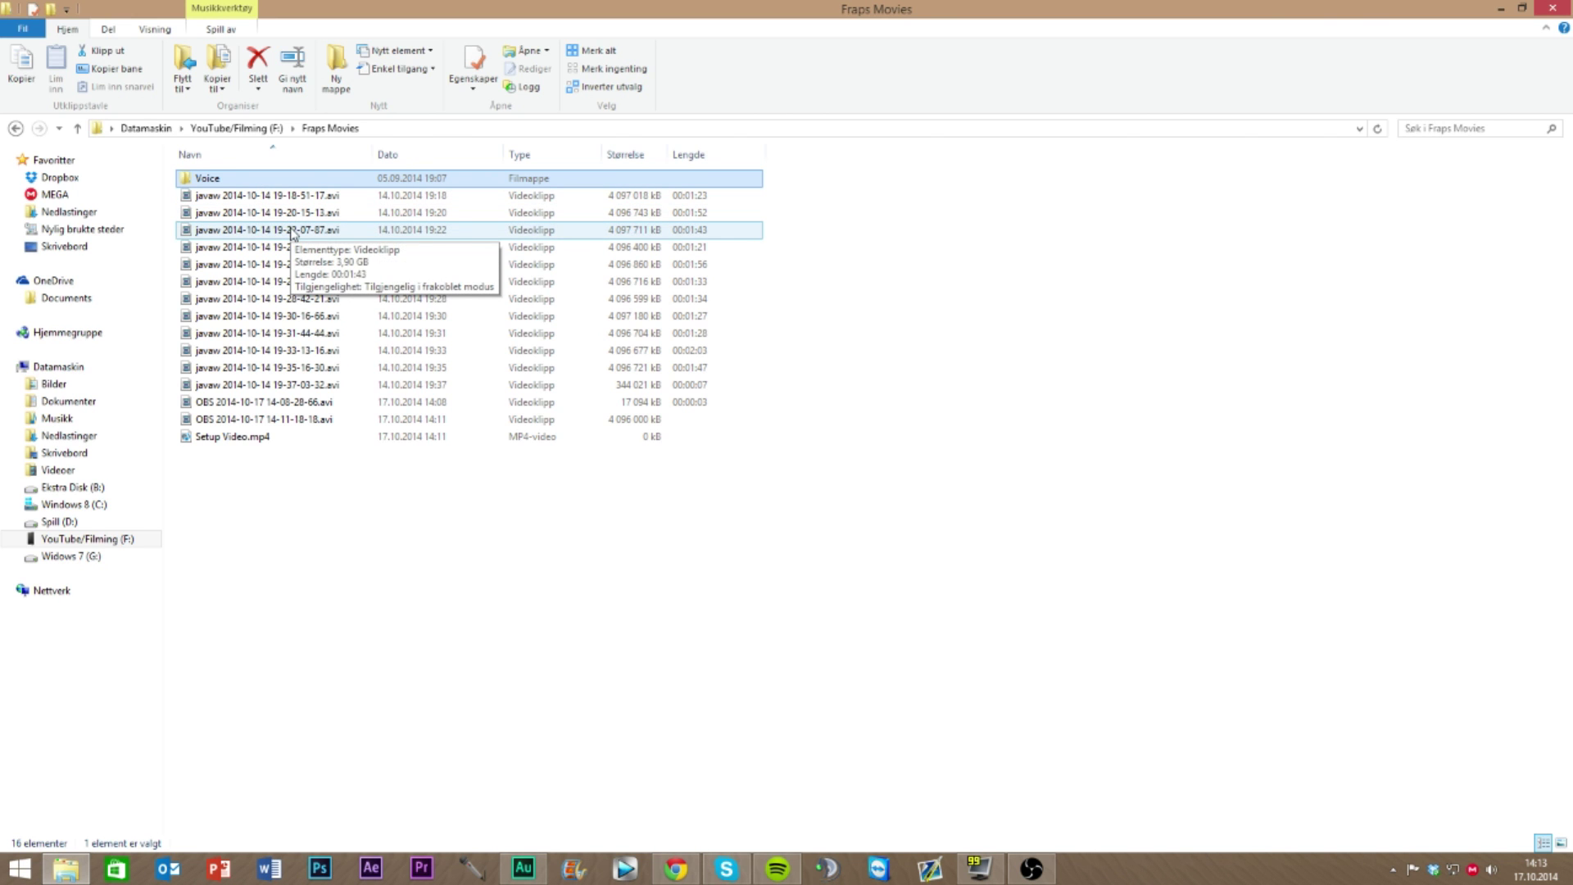
Show the Sound Recorder window, close it, and briefly bring the FRAPS window to the front
left_click(472, 869)
left_click_drag(296, 195, 333, 226)
left_click(591, 228)
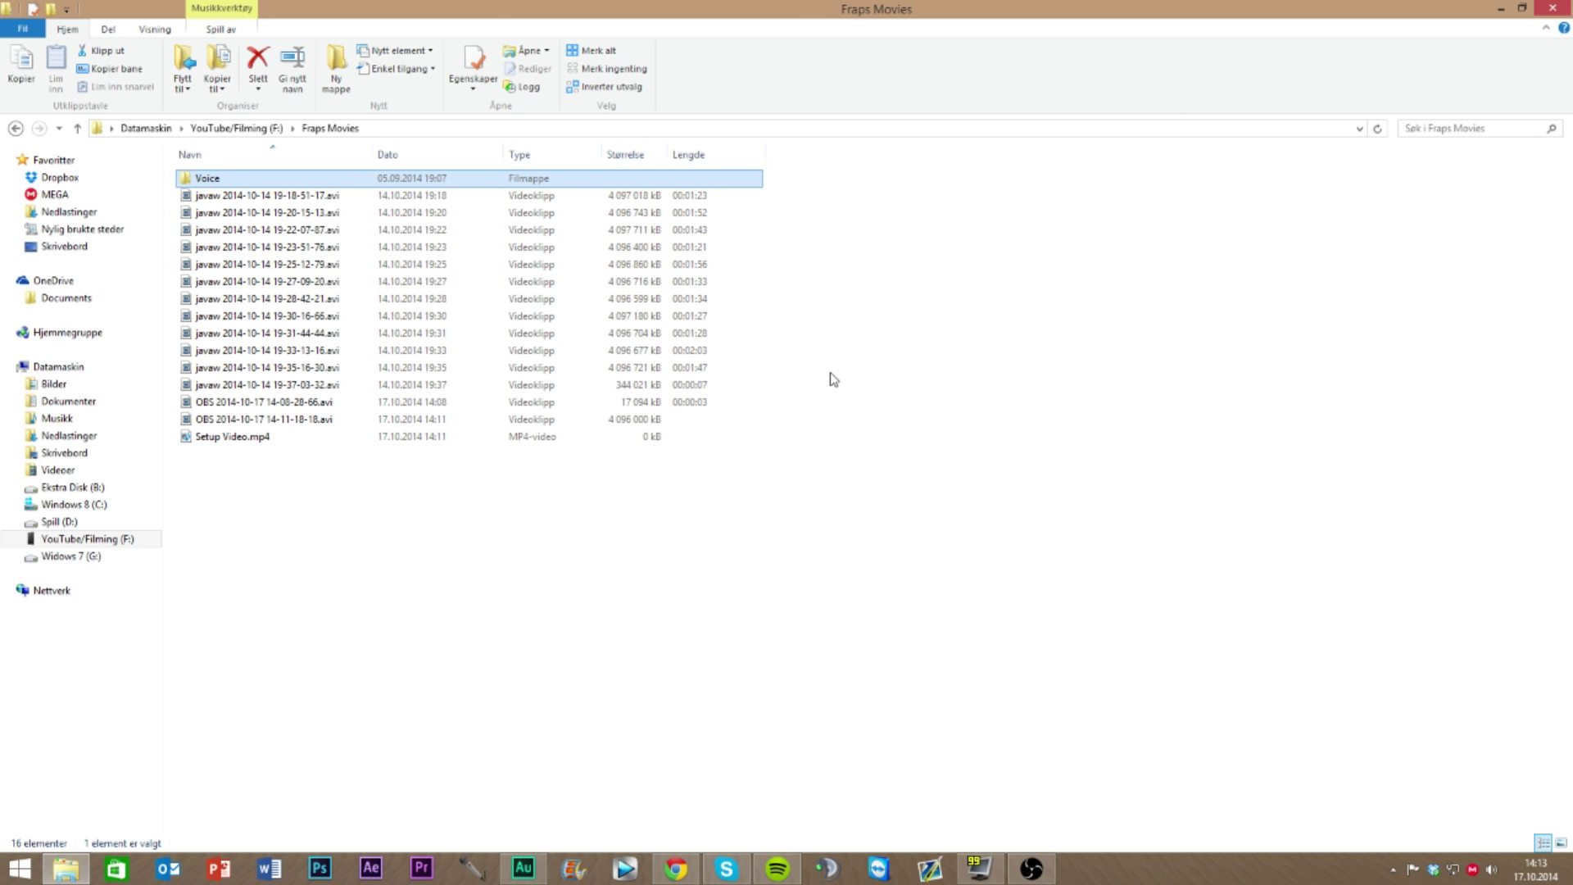
left_click(550, 609)
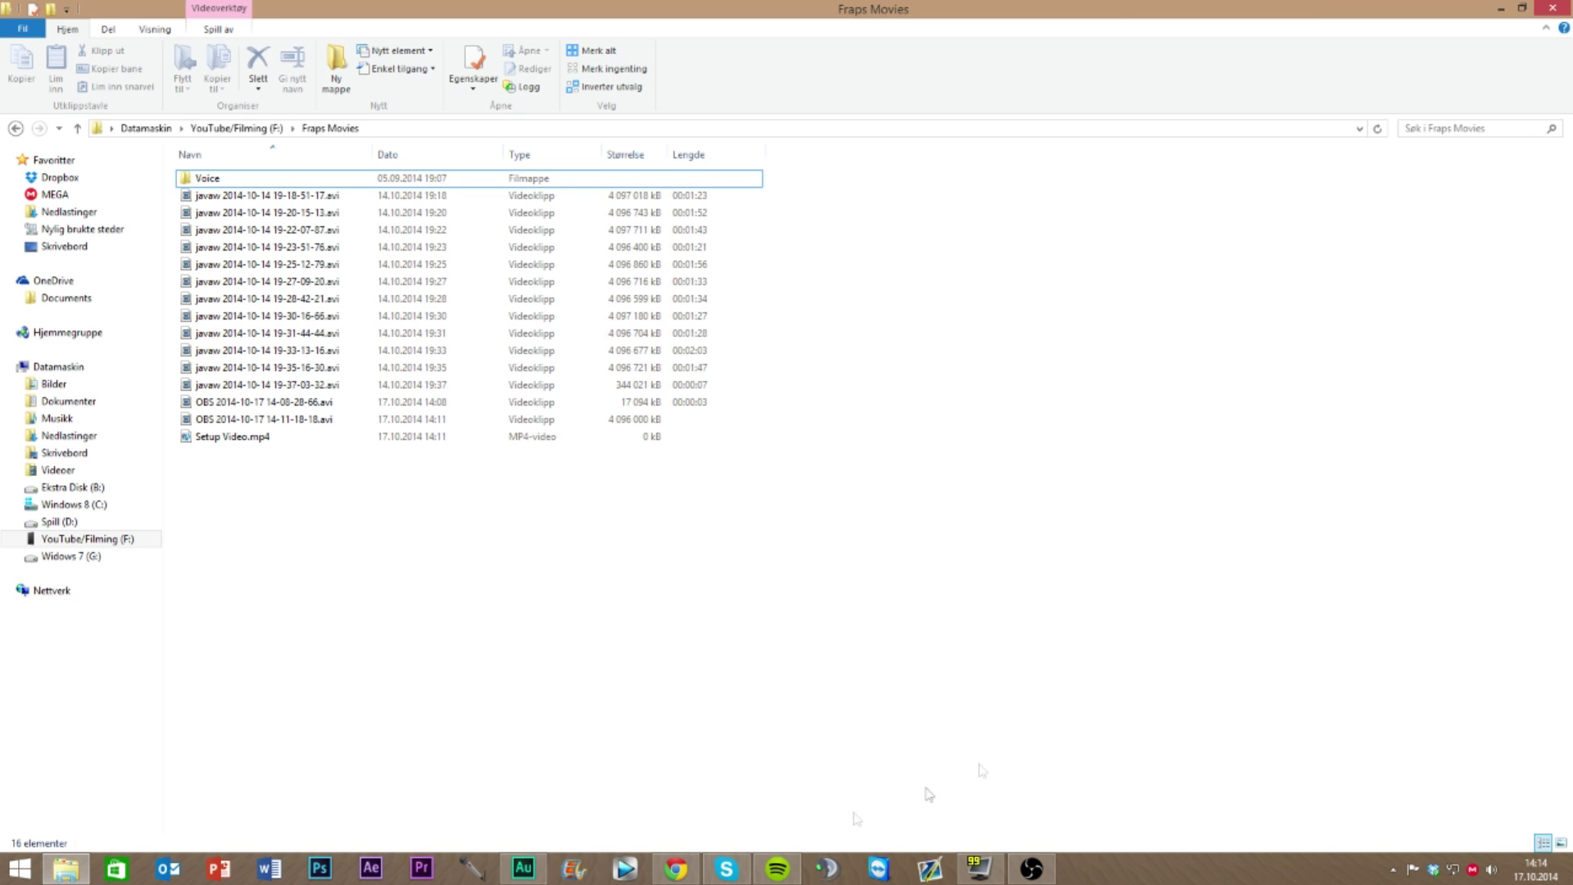
left_click(977, 871)
left_click(971, 873)
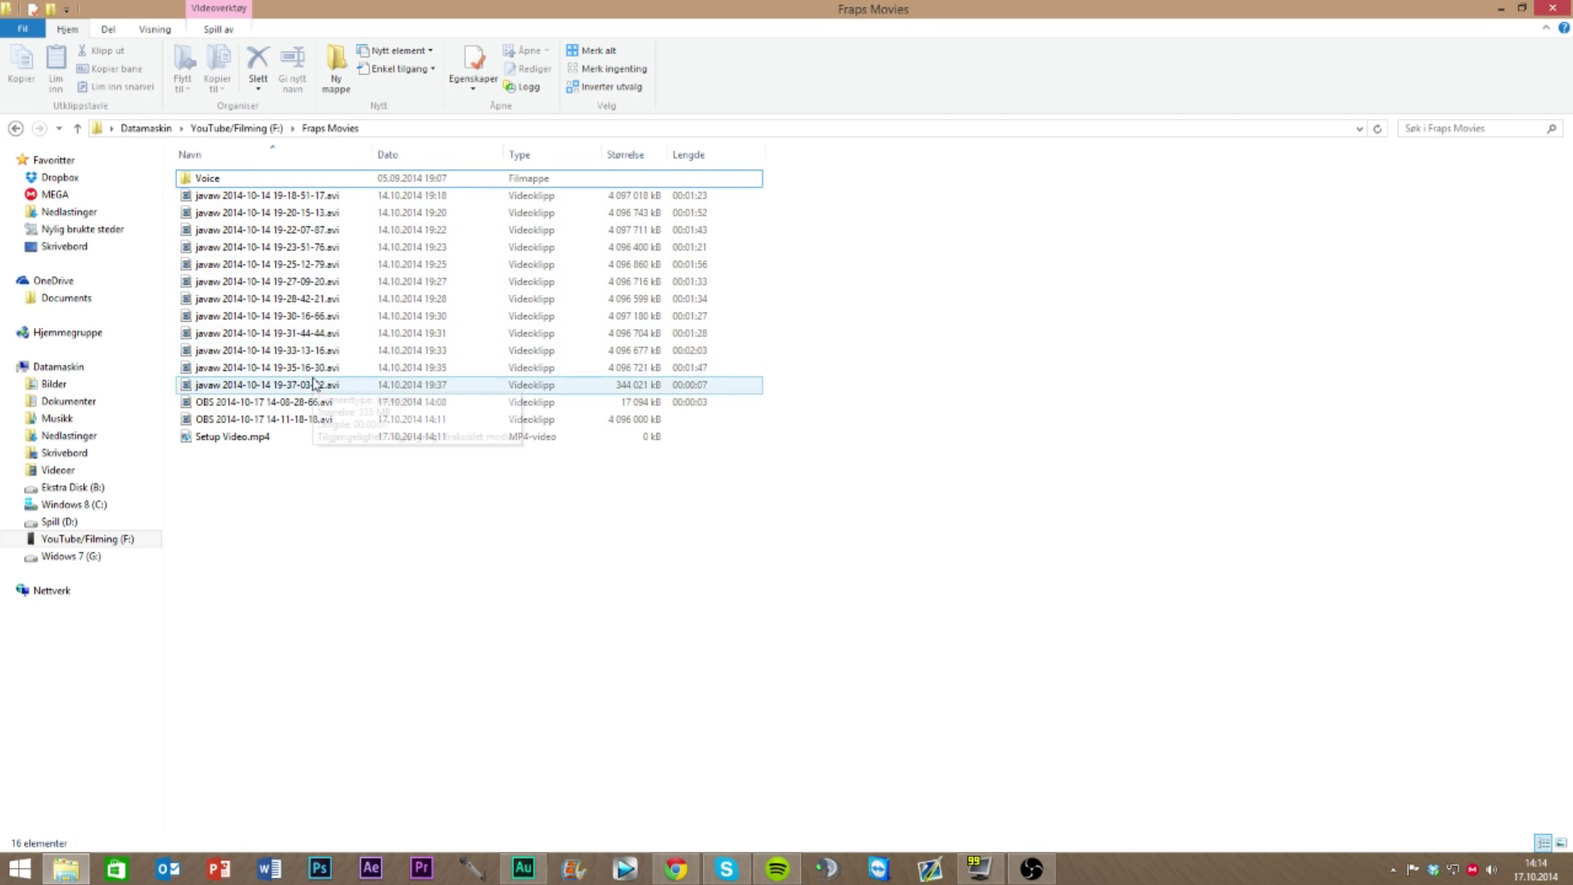
Open the Voice folder inside Fraps Movies and look through its audio recordings
double_click(215, 178)
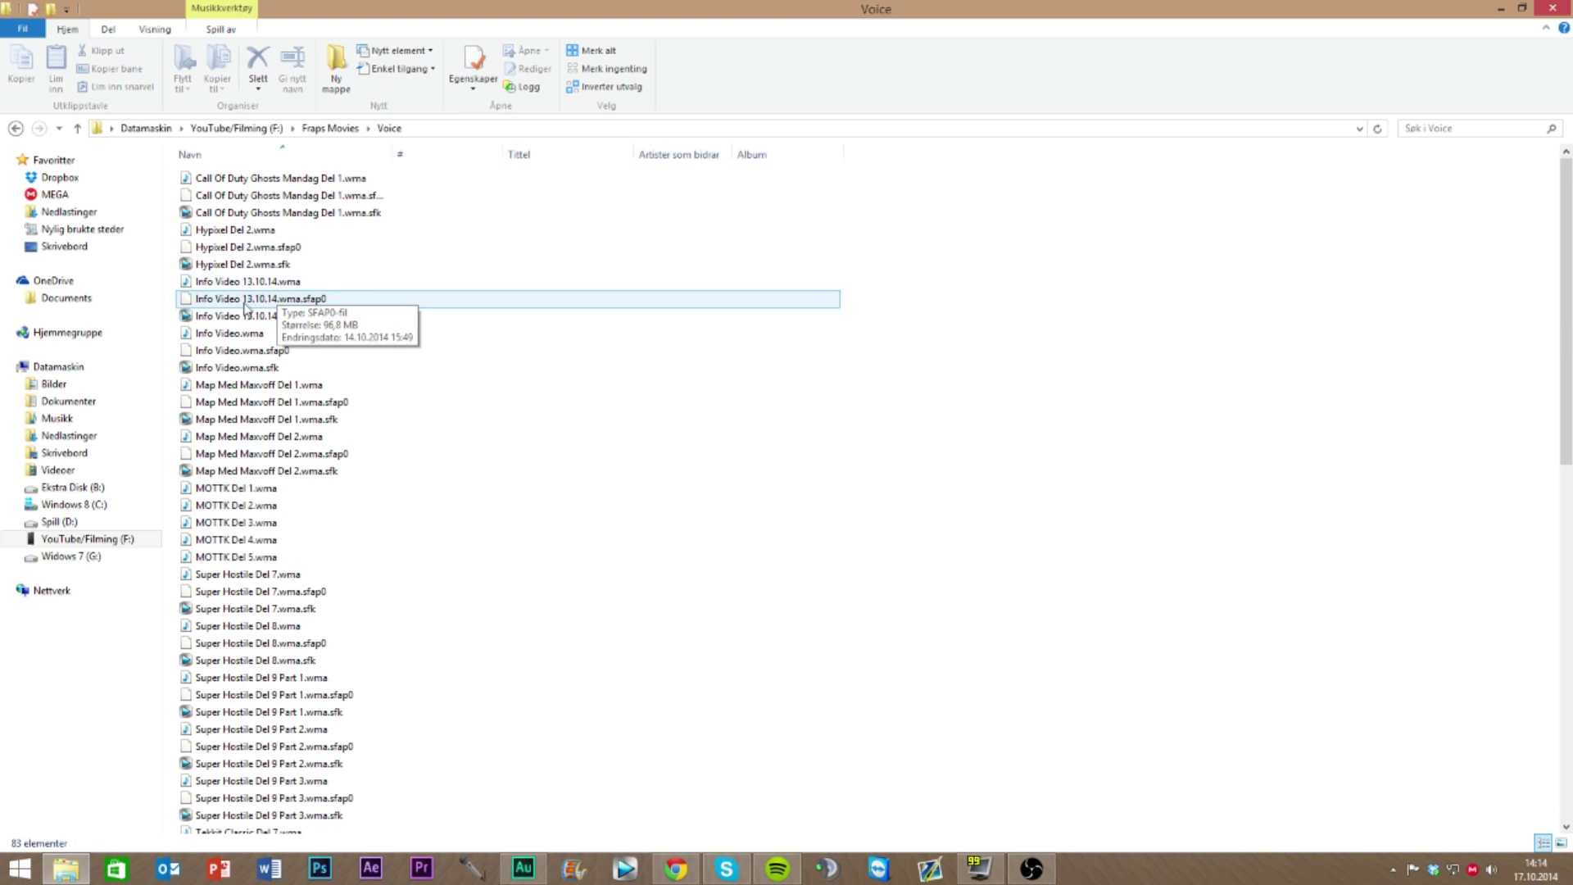
scroll(327, 385, "down", 3)
scroll(320, 446, "up", 3)
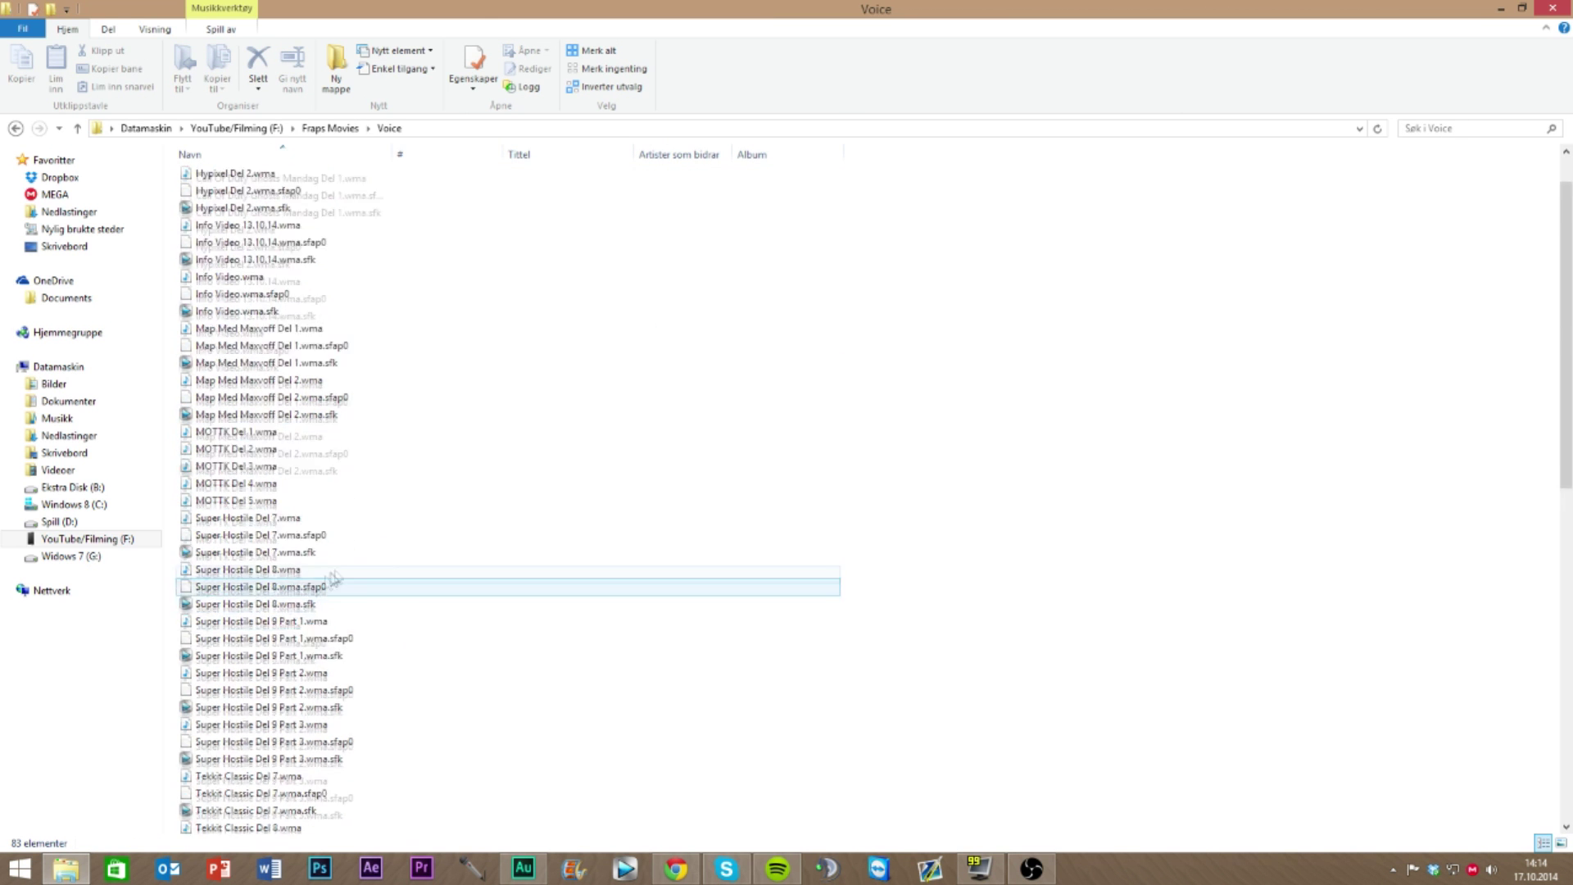
Load MOTTK Del 5.wma from the Voice folder into Adobe Audition to view its waveform, and close Audition
left_click(1499, 9)
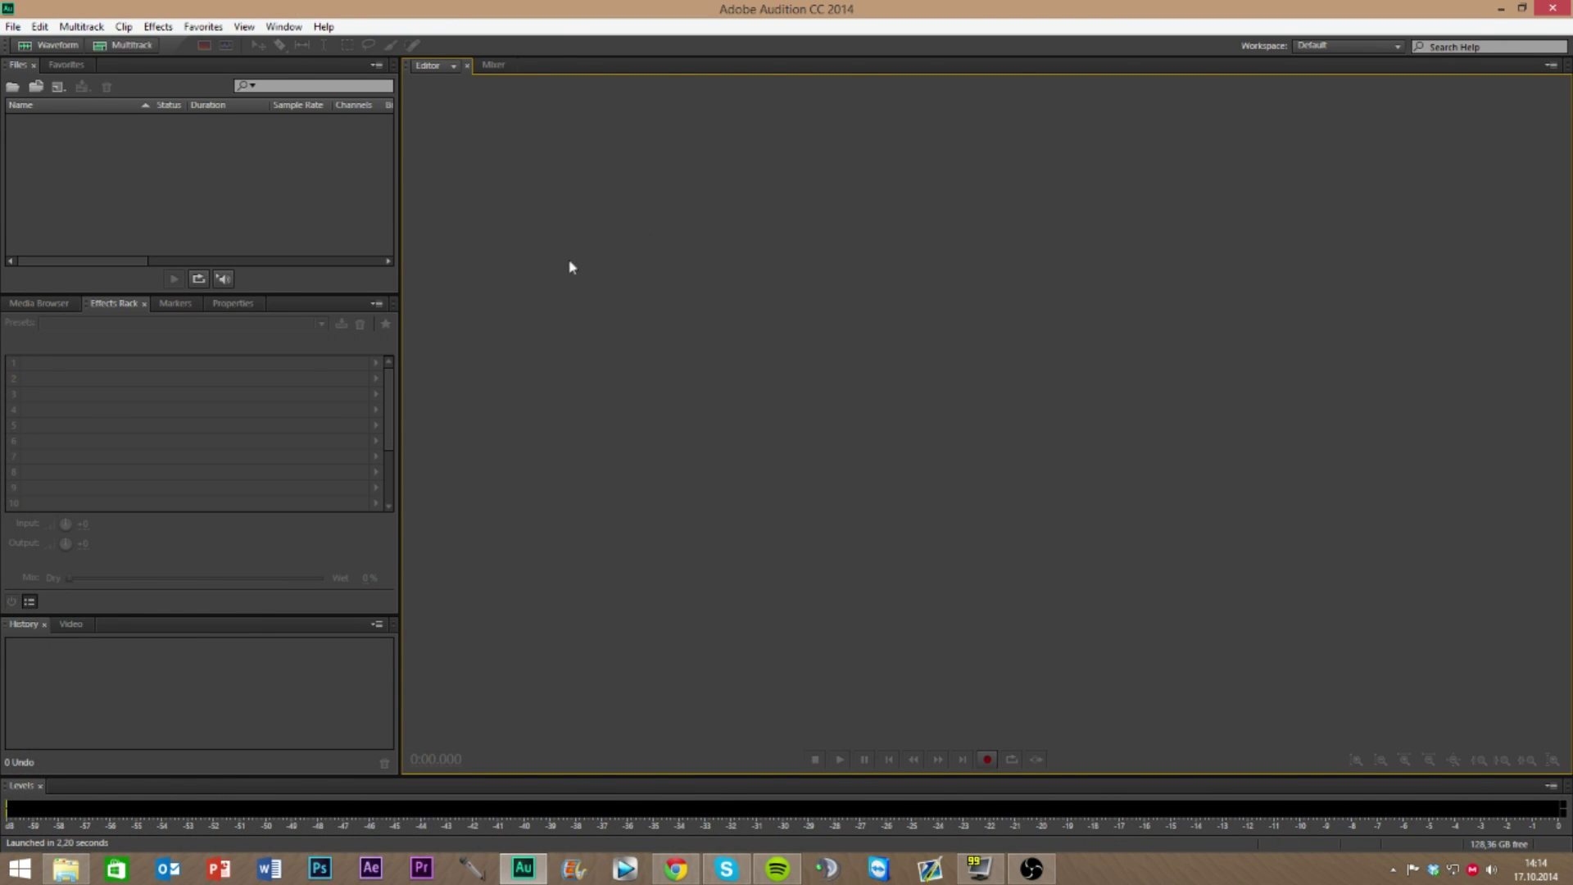
left_click(66, 869)
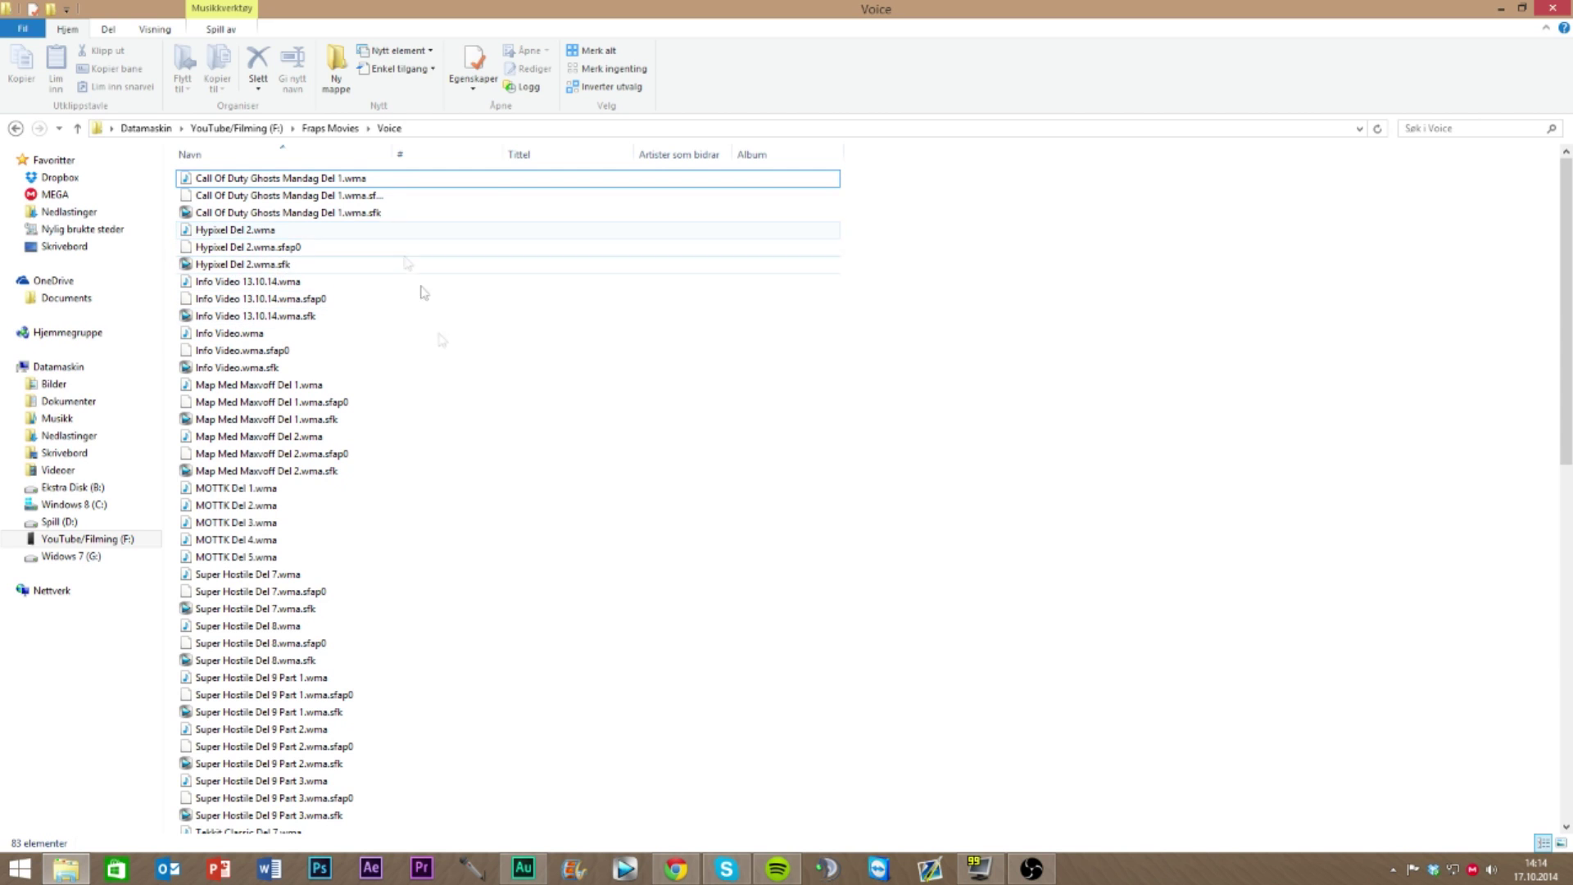
scroll(424, 596, "down", 3)
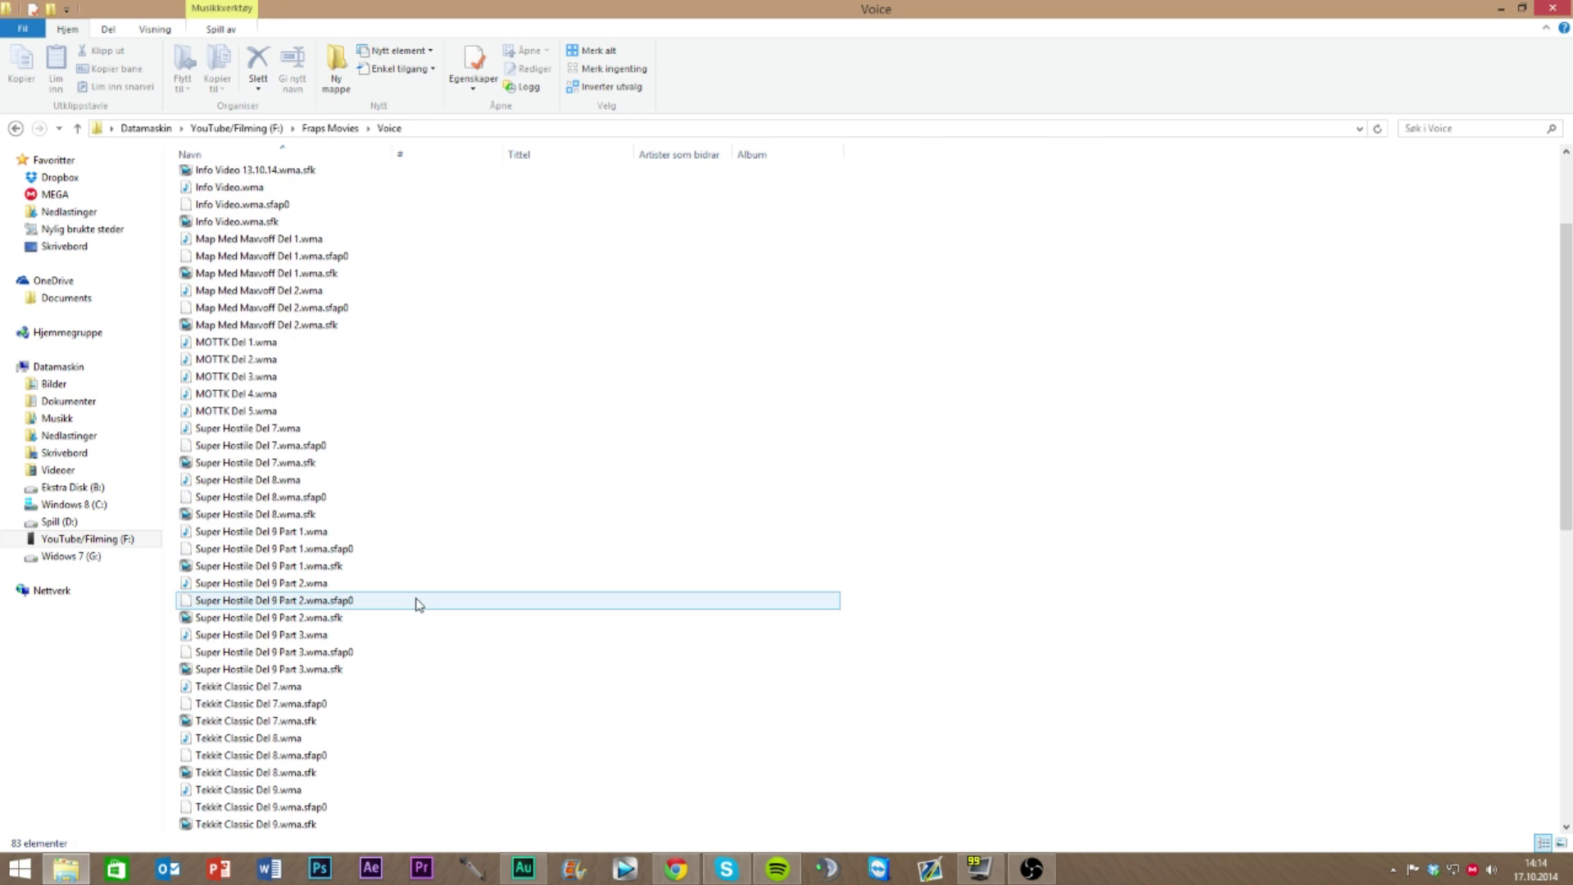
scroll(418, 604, "up", 3)
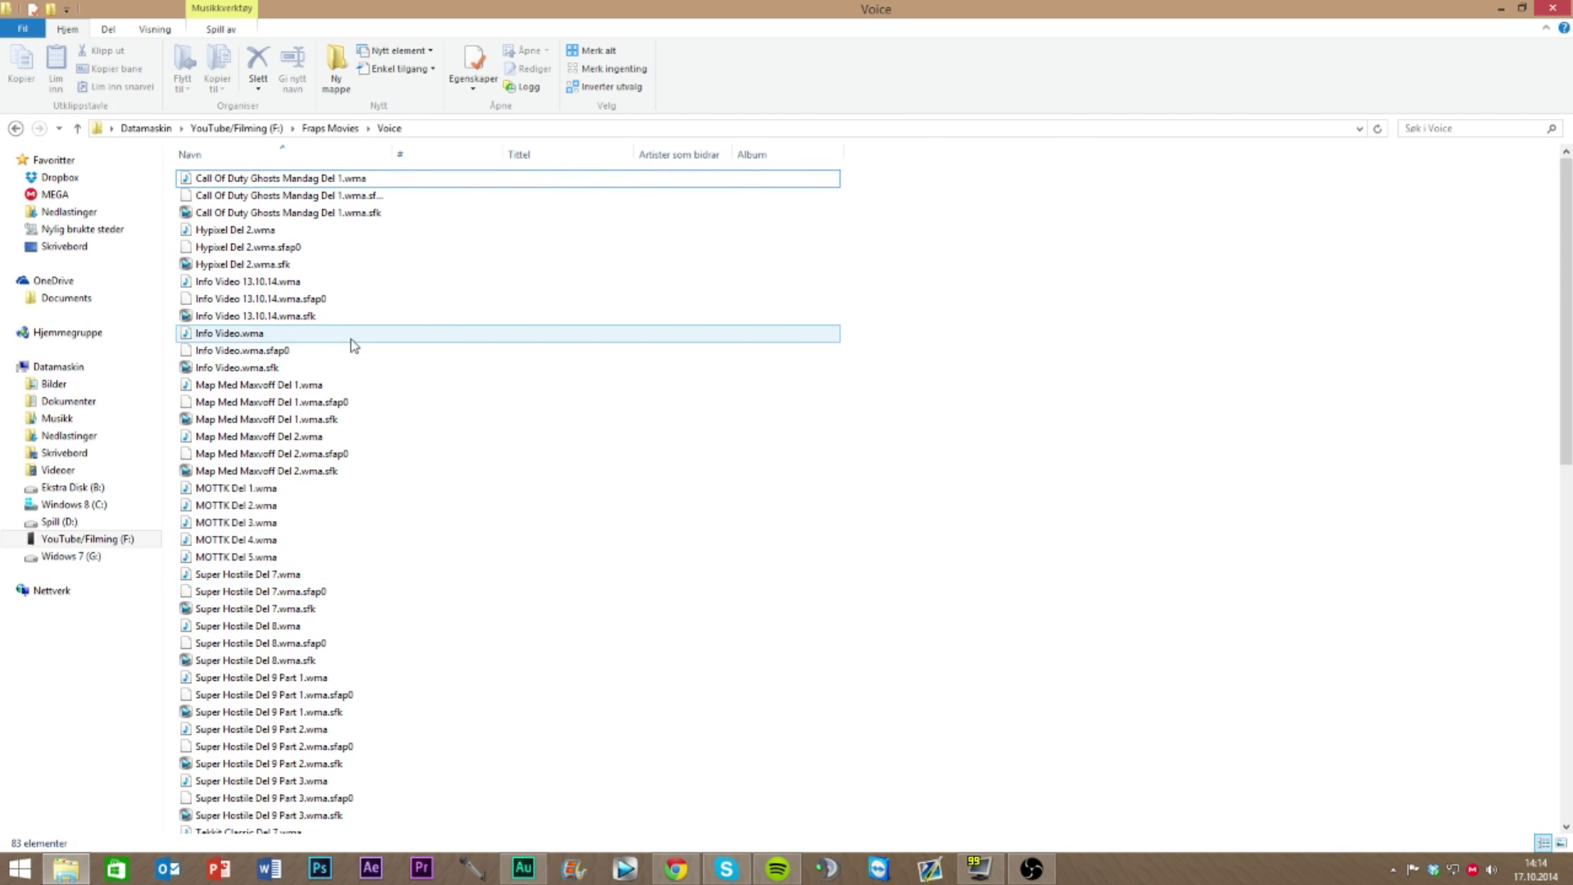
left_click_drag(283, 564, 740, 407)
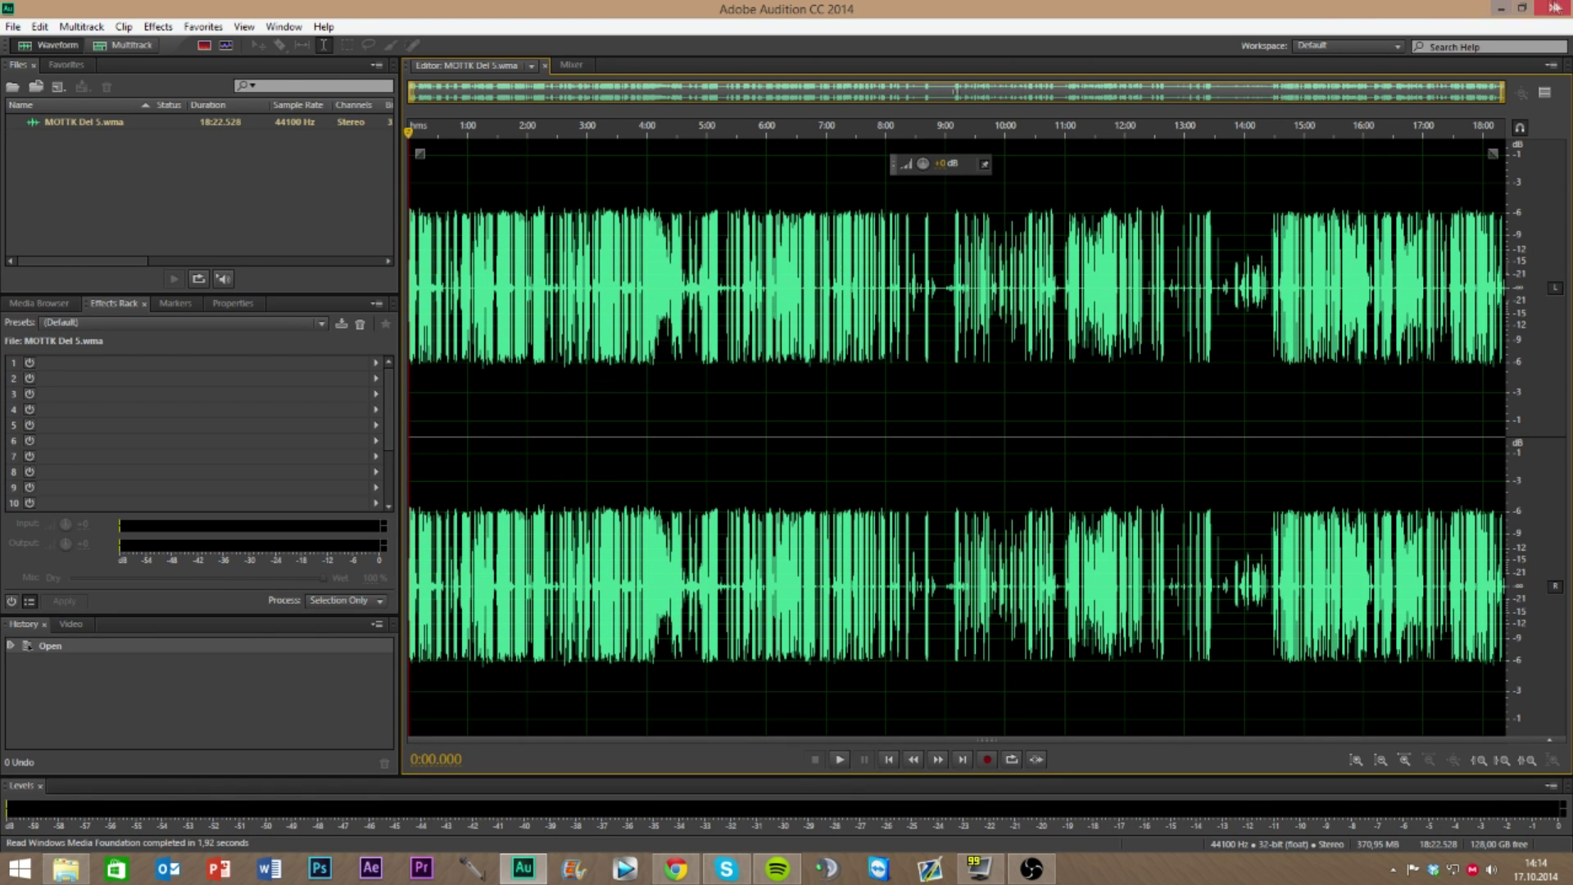
left_click(1556, 9)
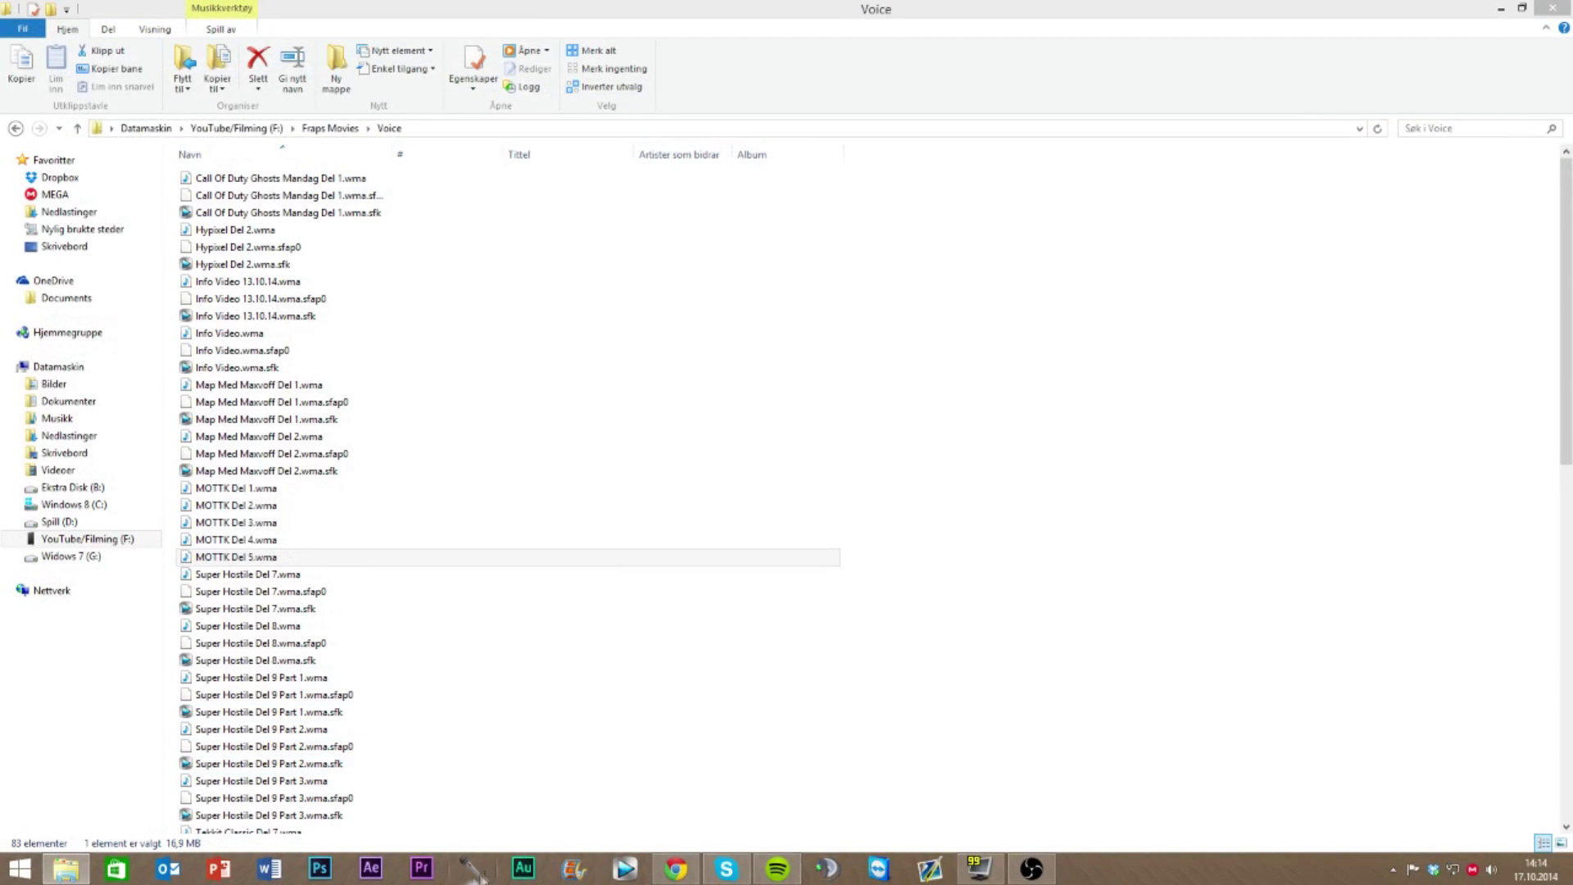
Record a short audio clip of a few seconds with Sound Recorder and stop the recording
left_click(471, 867)
left_click(130, 98)
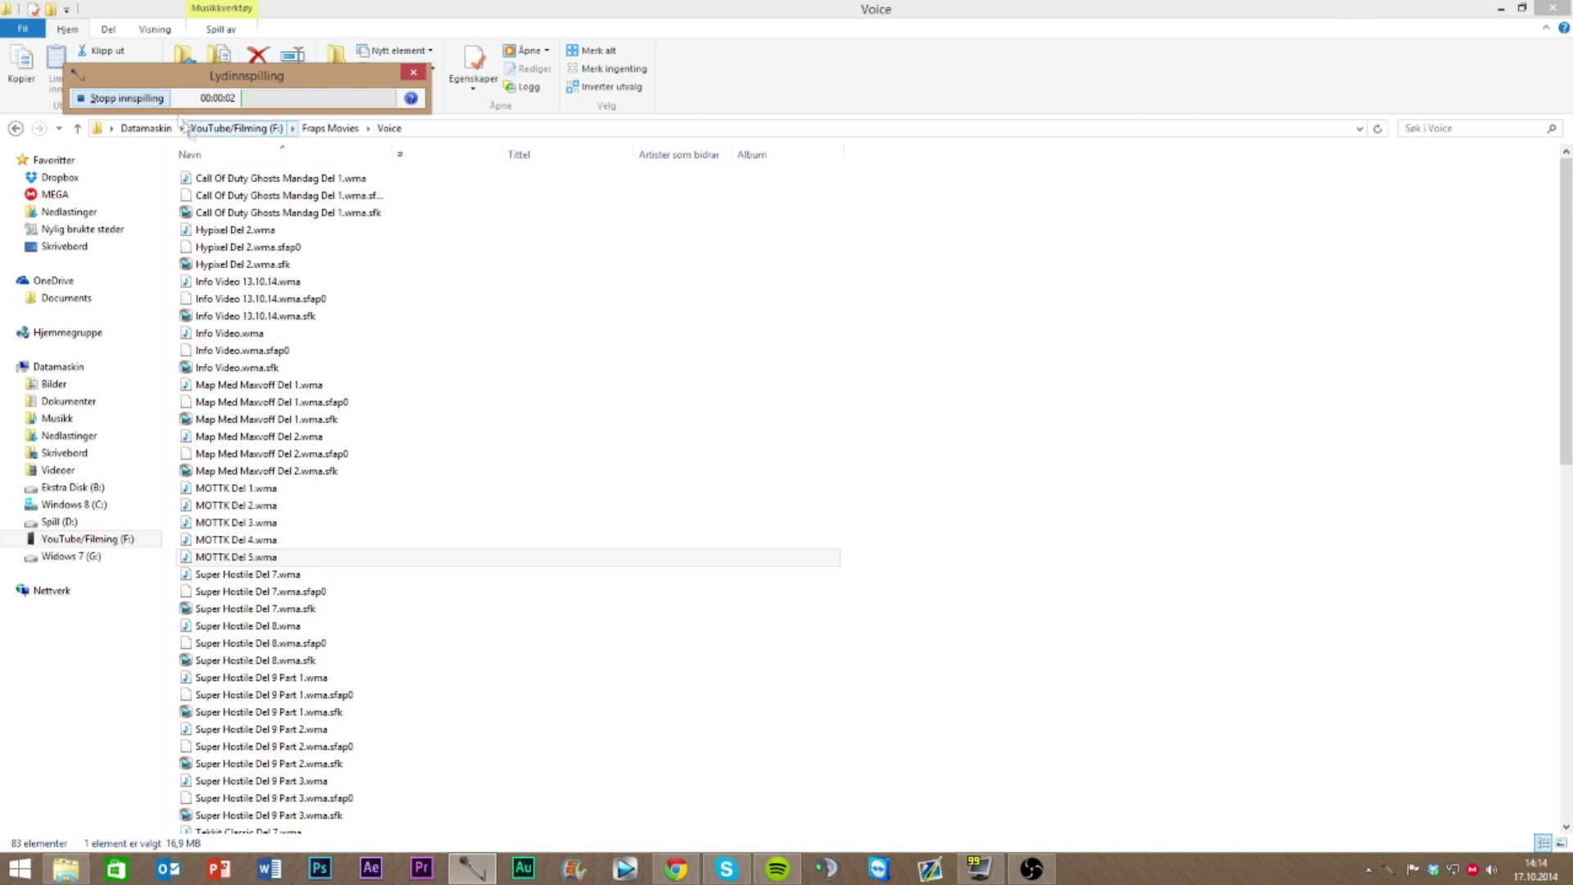
left_click(141, 100)
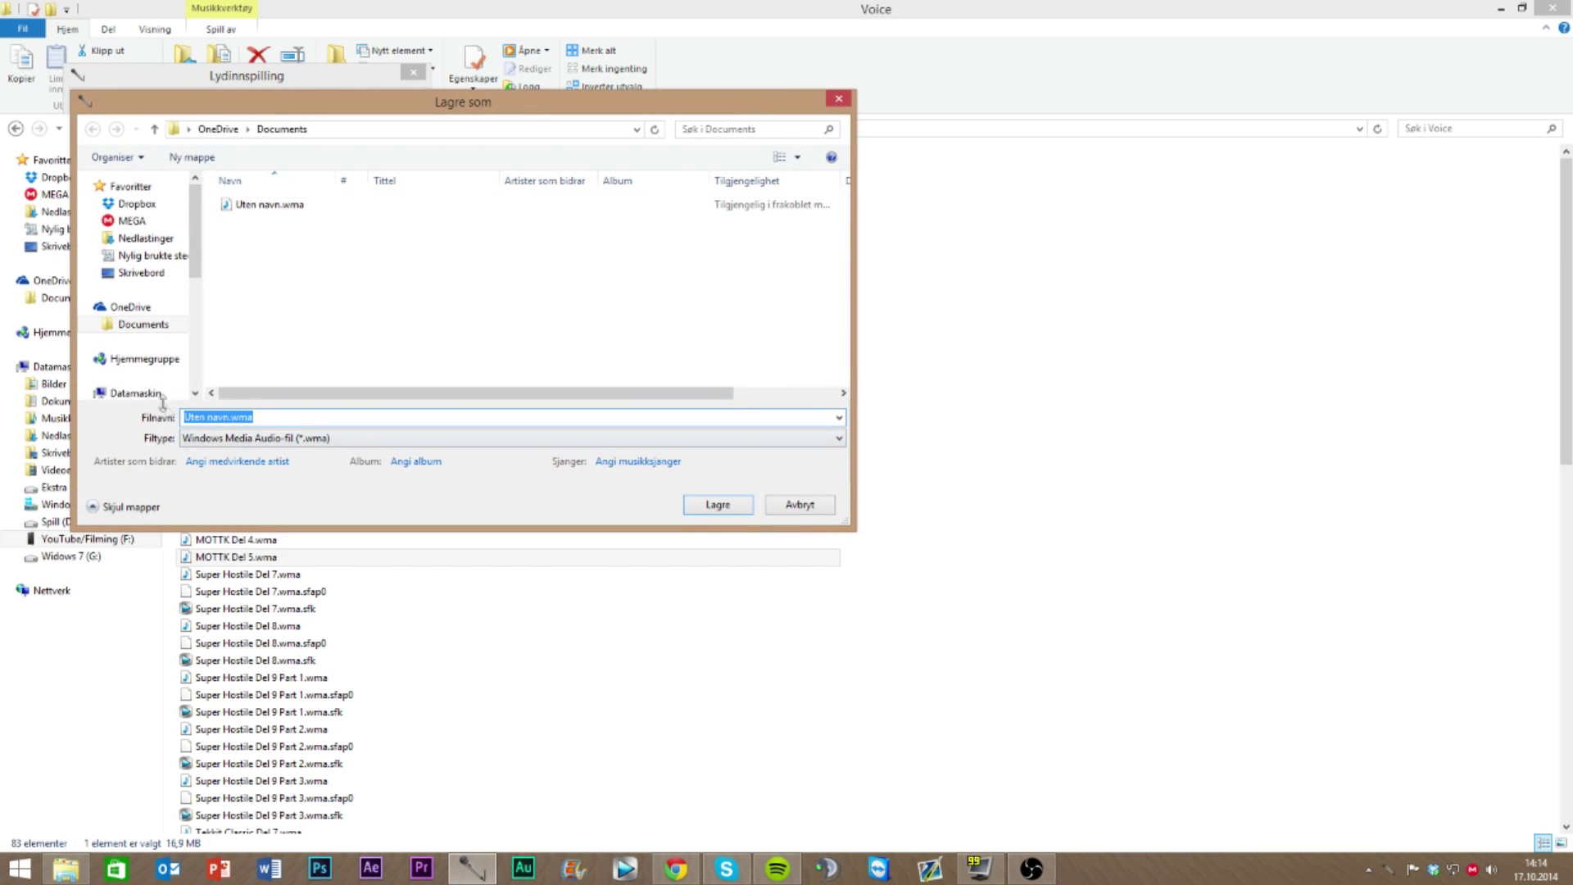
Save the recording as Test.wma in the Fraps Movies\Voice folder on drive F:, and close Sound Recorder
left_click(248, 397)
left_click(131, 394)
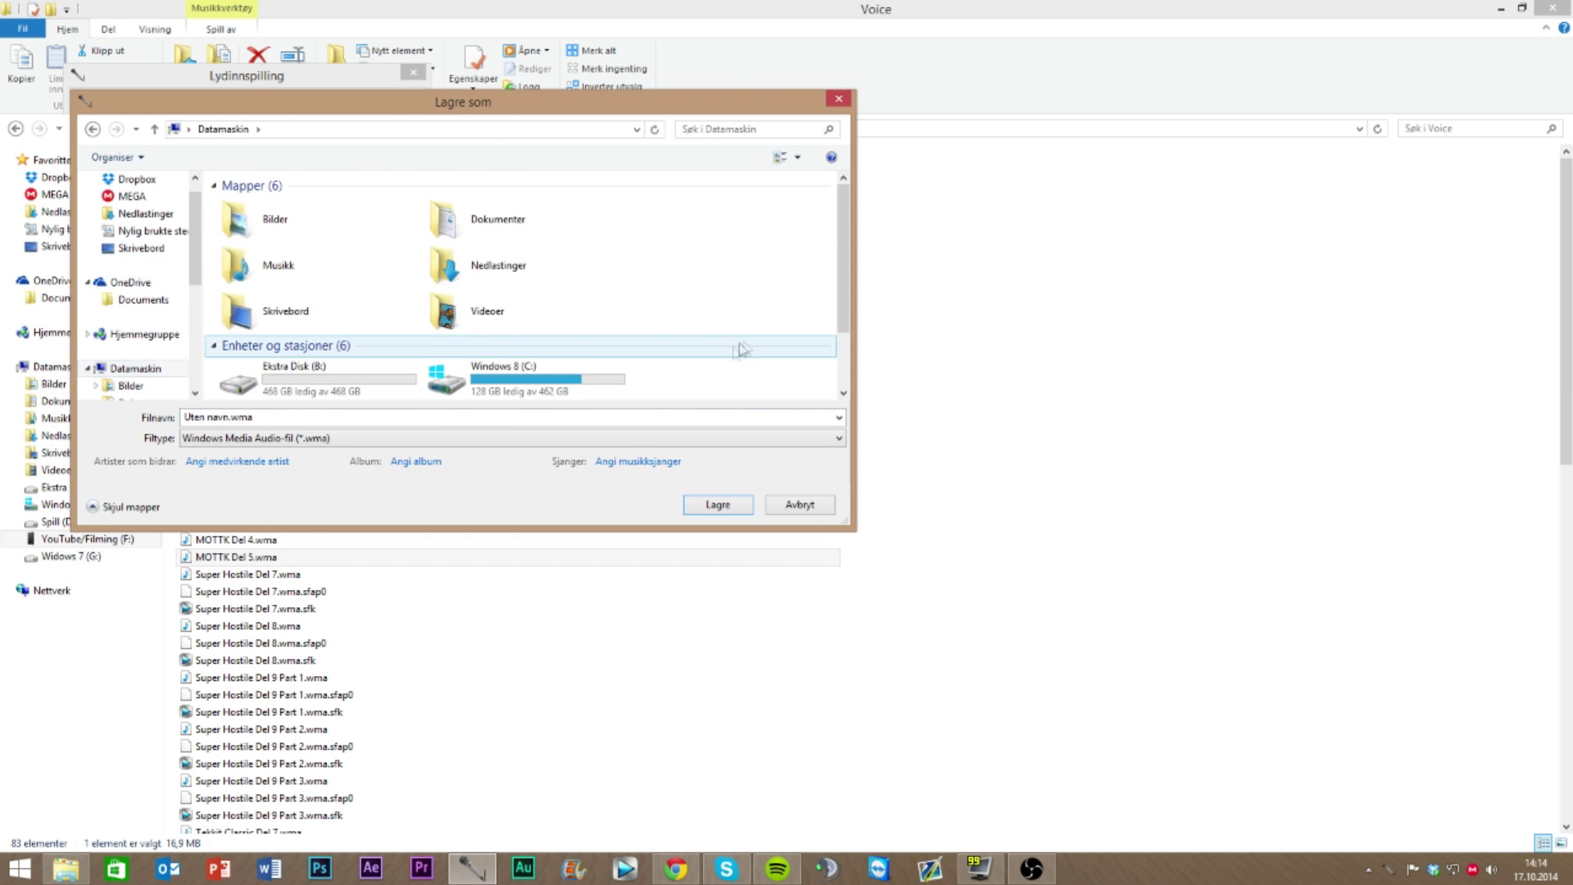
scroll(737, 377, "down", 2)
left_click(376, 392)
double_click(376, 392)
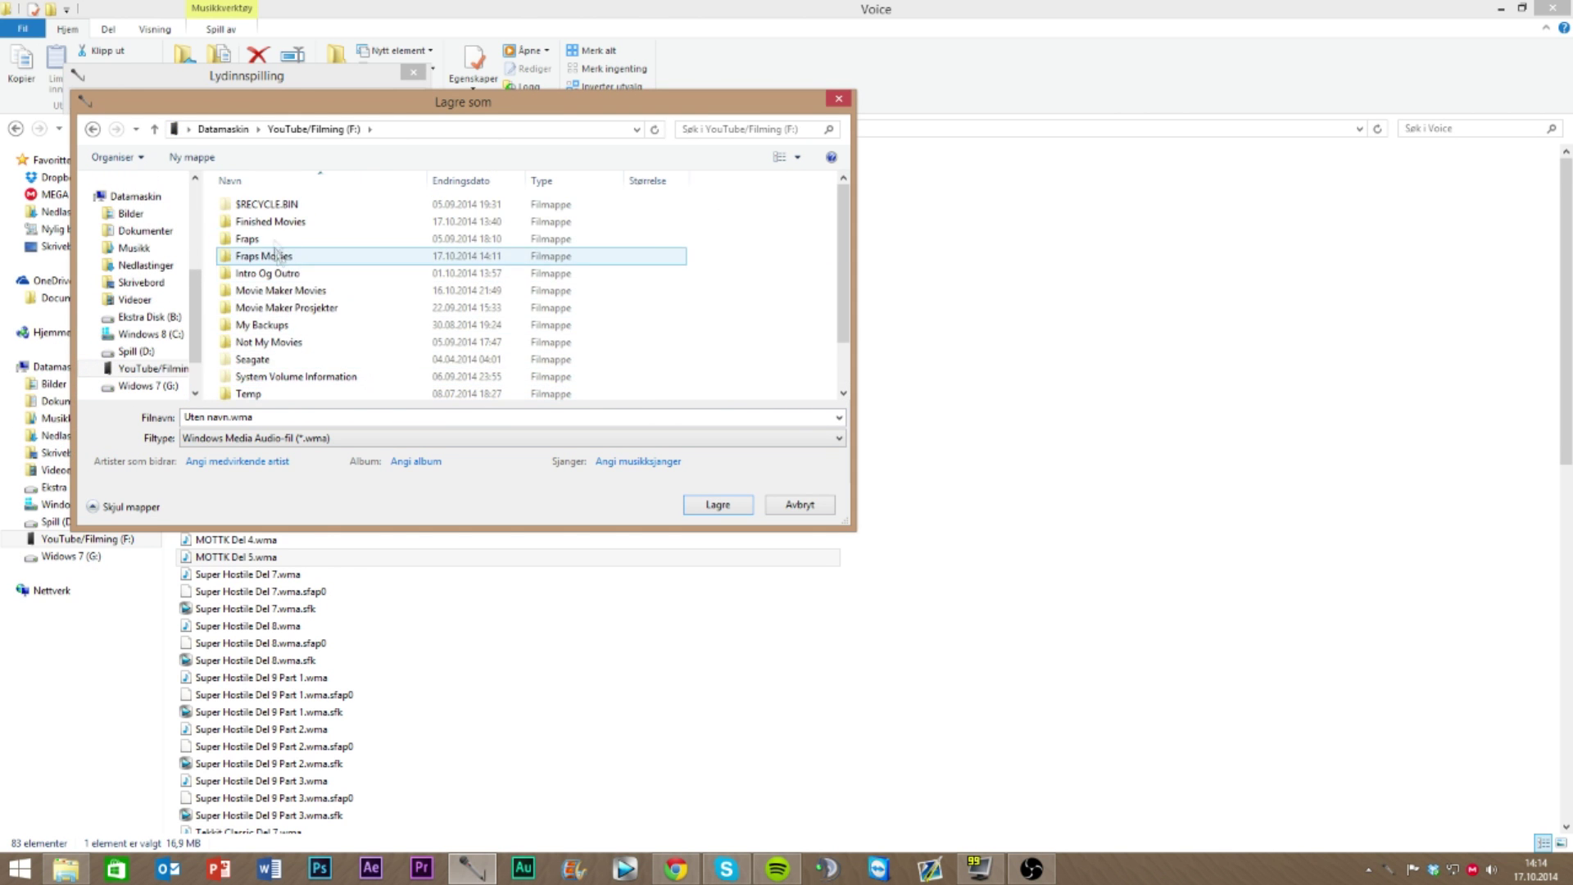
double_click(263, 256)
double_click(265, 205)
double_click(228, 416)
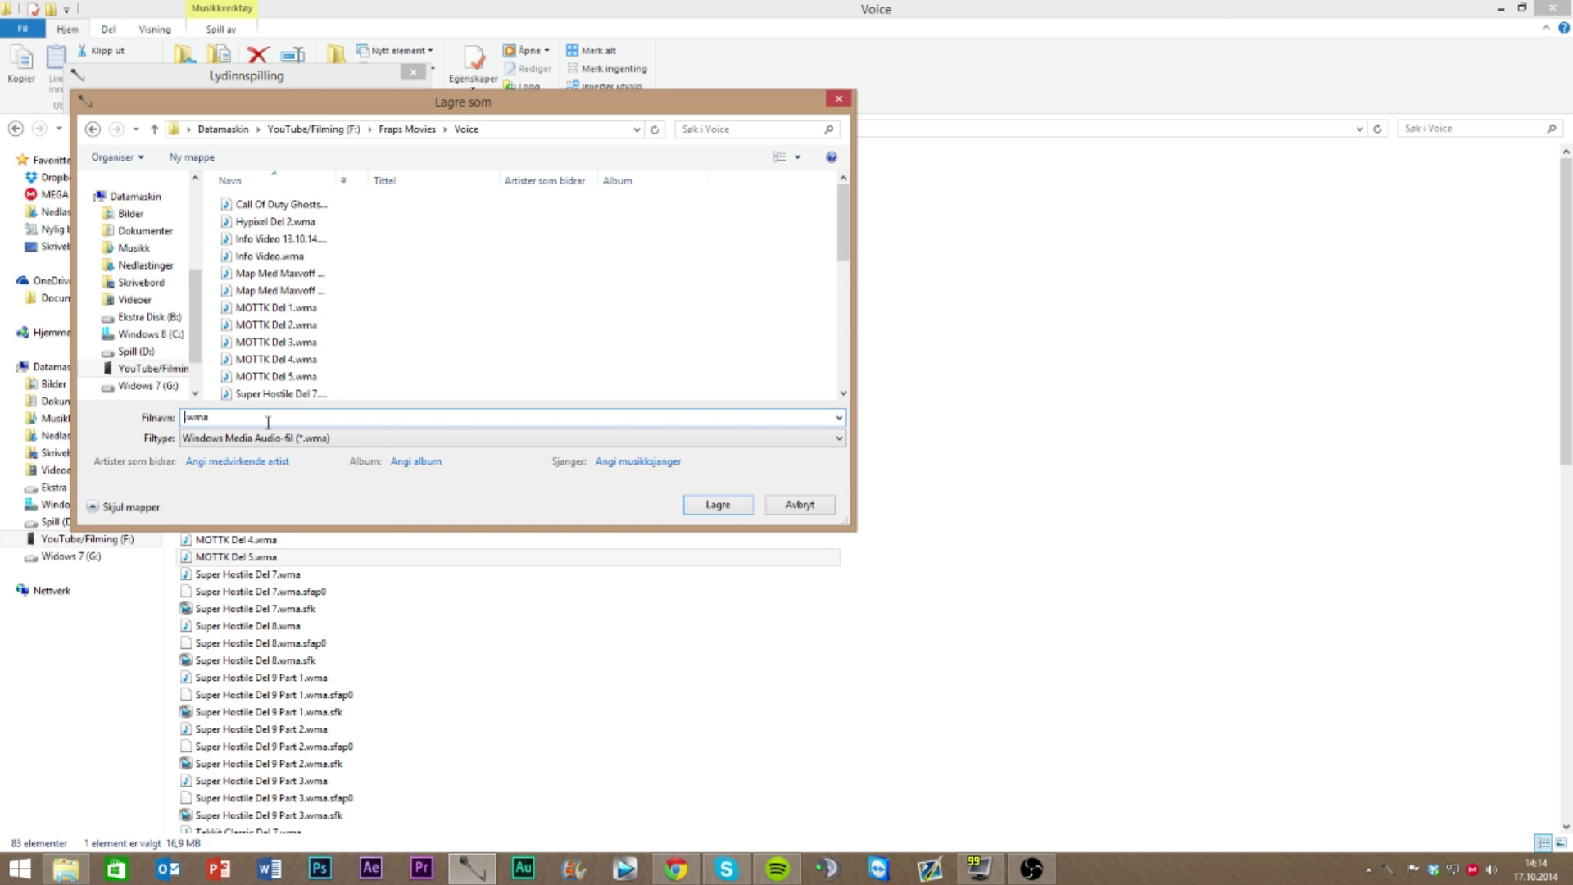
key("Return")
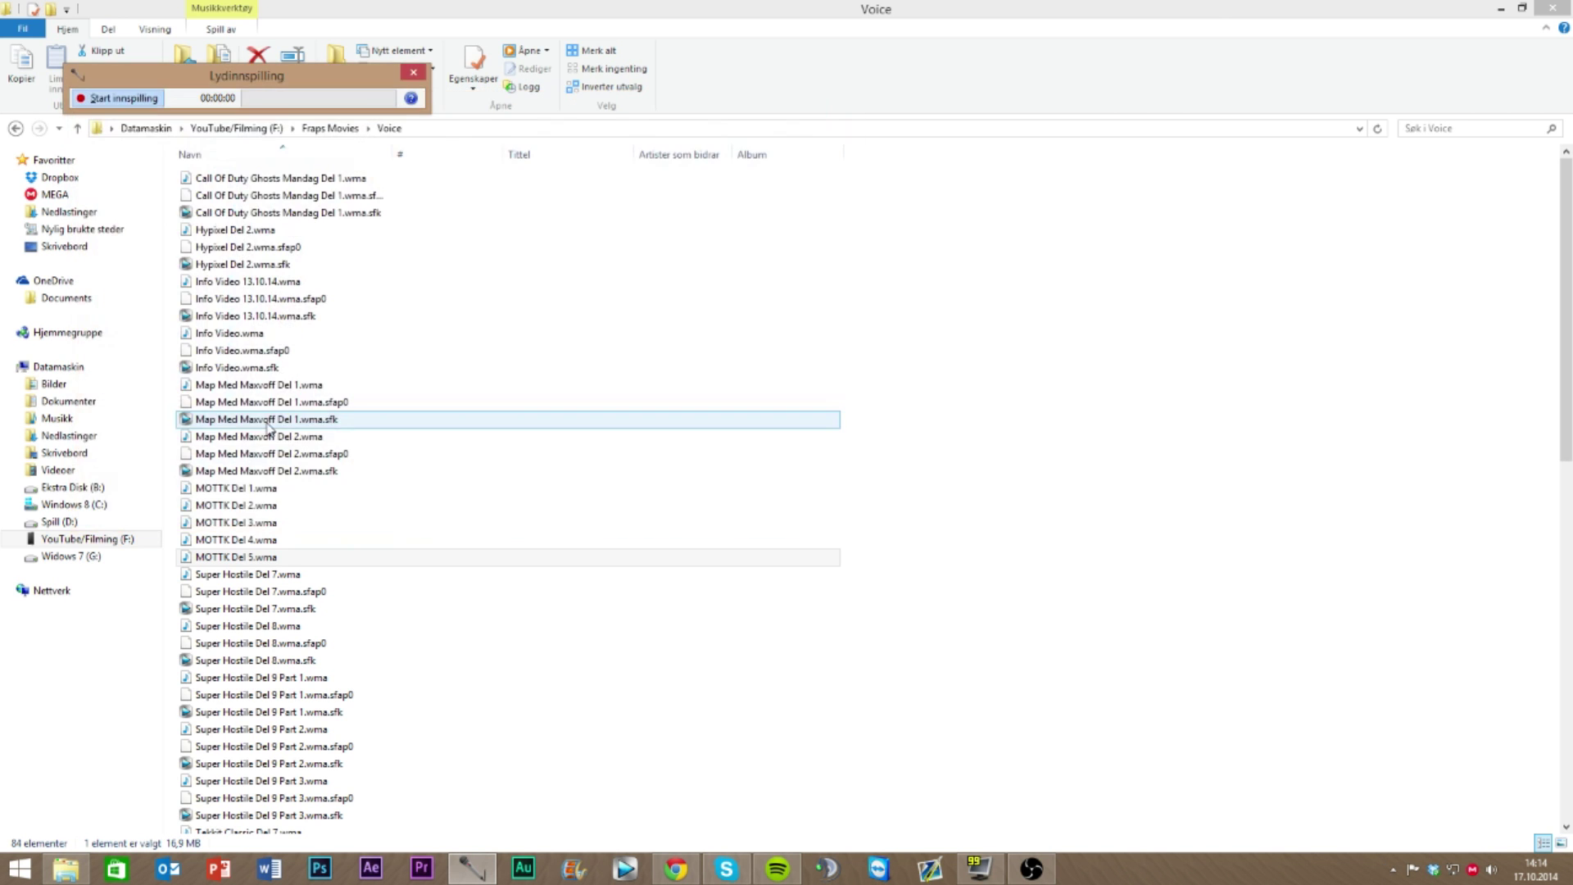
left_click(414, 72)
Load Test.wma from the Voice folder into Adobe Audition, and play the clip, pausing near its end
left_click(980, 586)
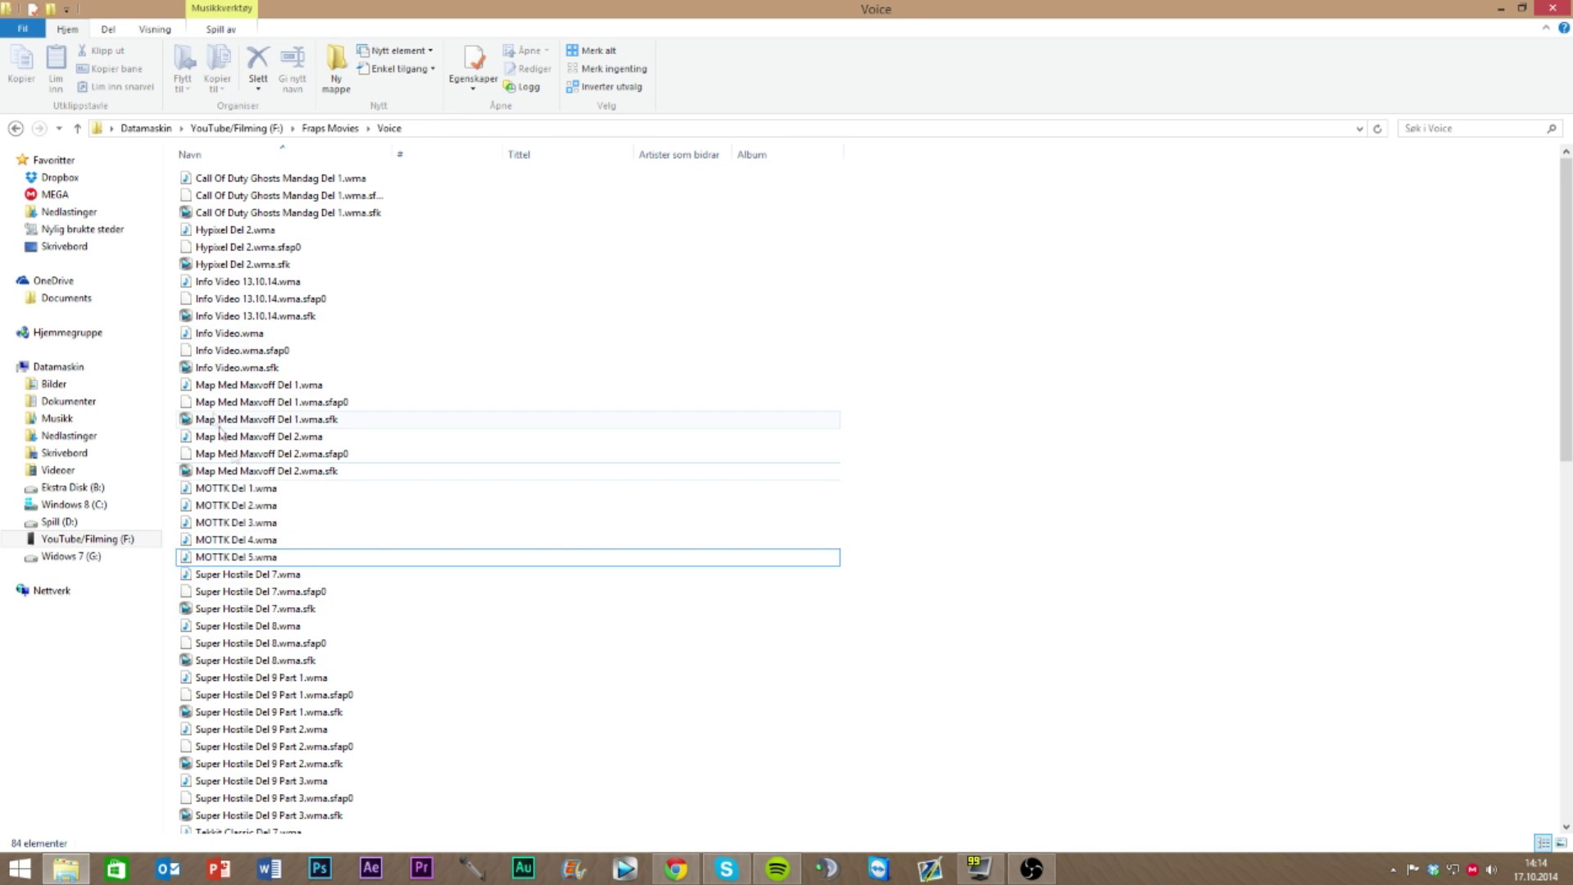
scroll(920, 565, "down", 4)
right_click(879, 604)
left_click(799, 649)
scroll(798, 643, "down", 6)
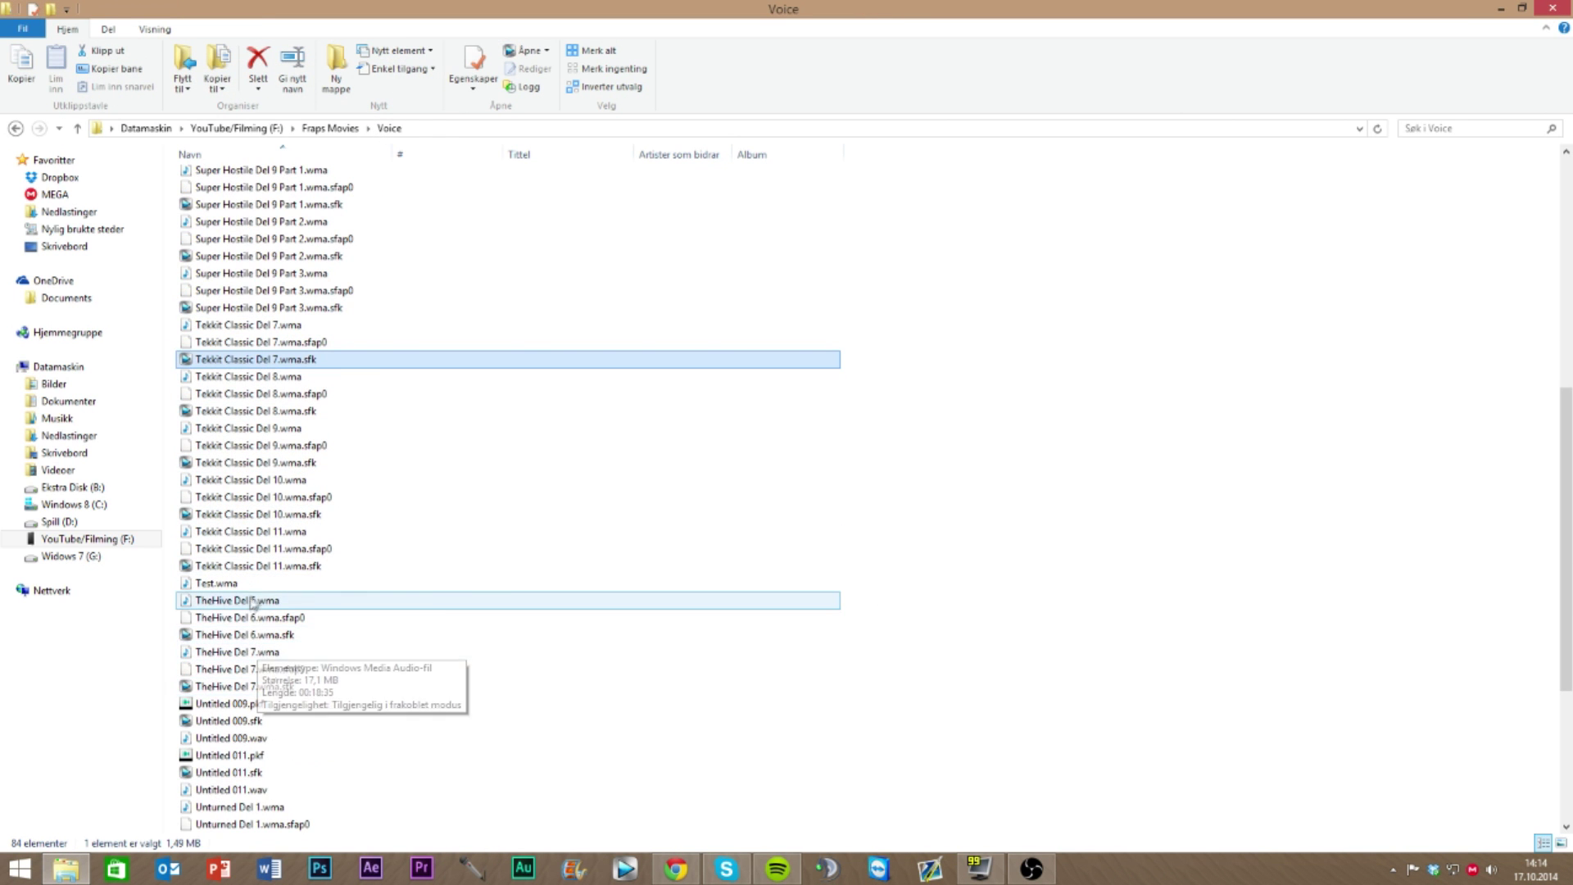
left_click_drag(263, 602, 278, 557)
left_click(544, 865)
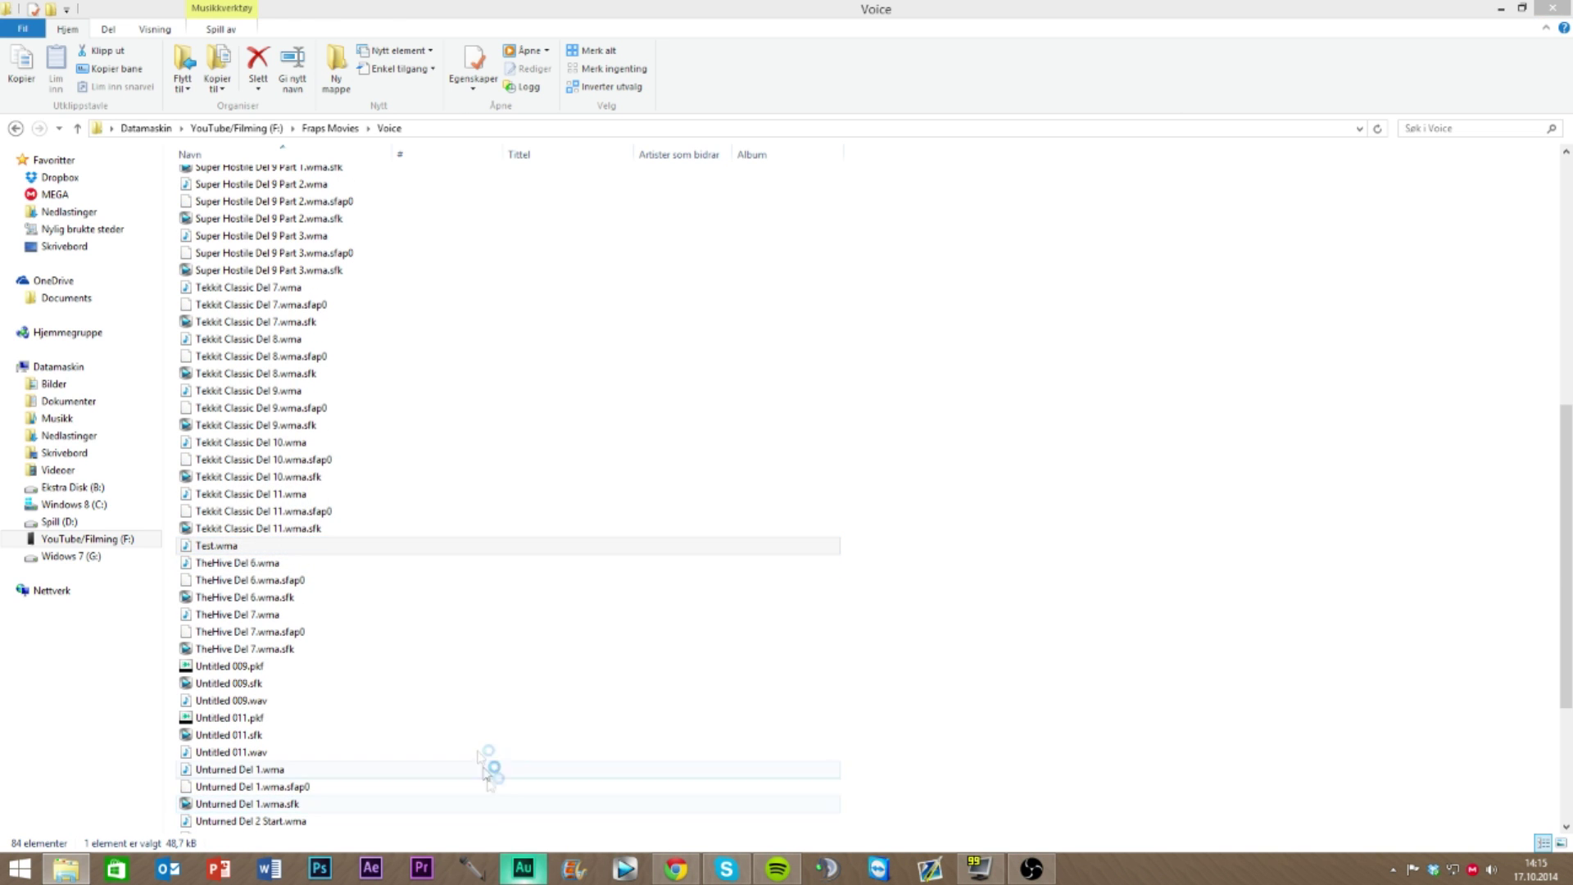
left_click_drag(254, 553, 709, 467)
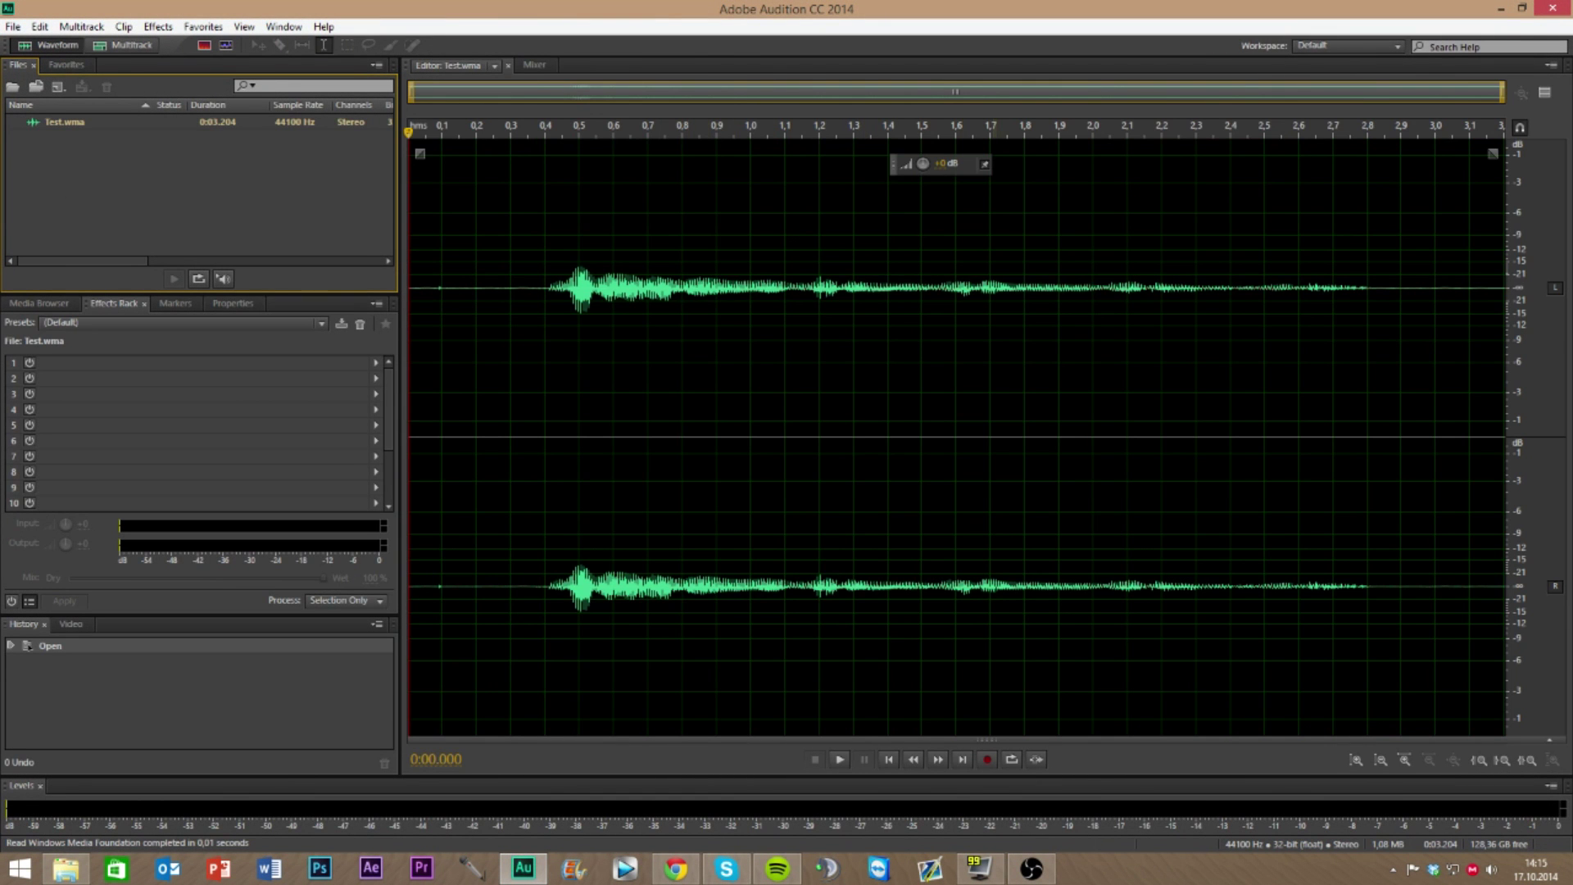
left_click(839, 759)
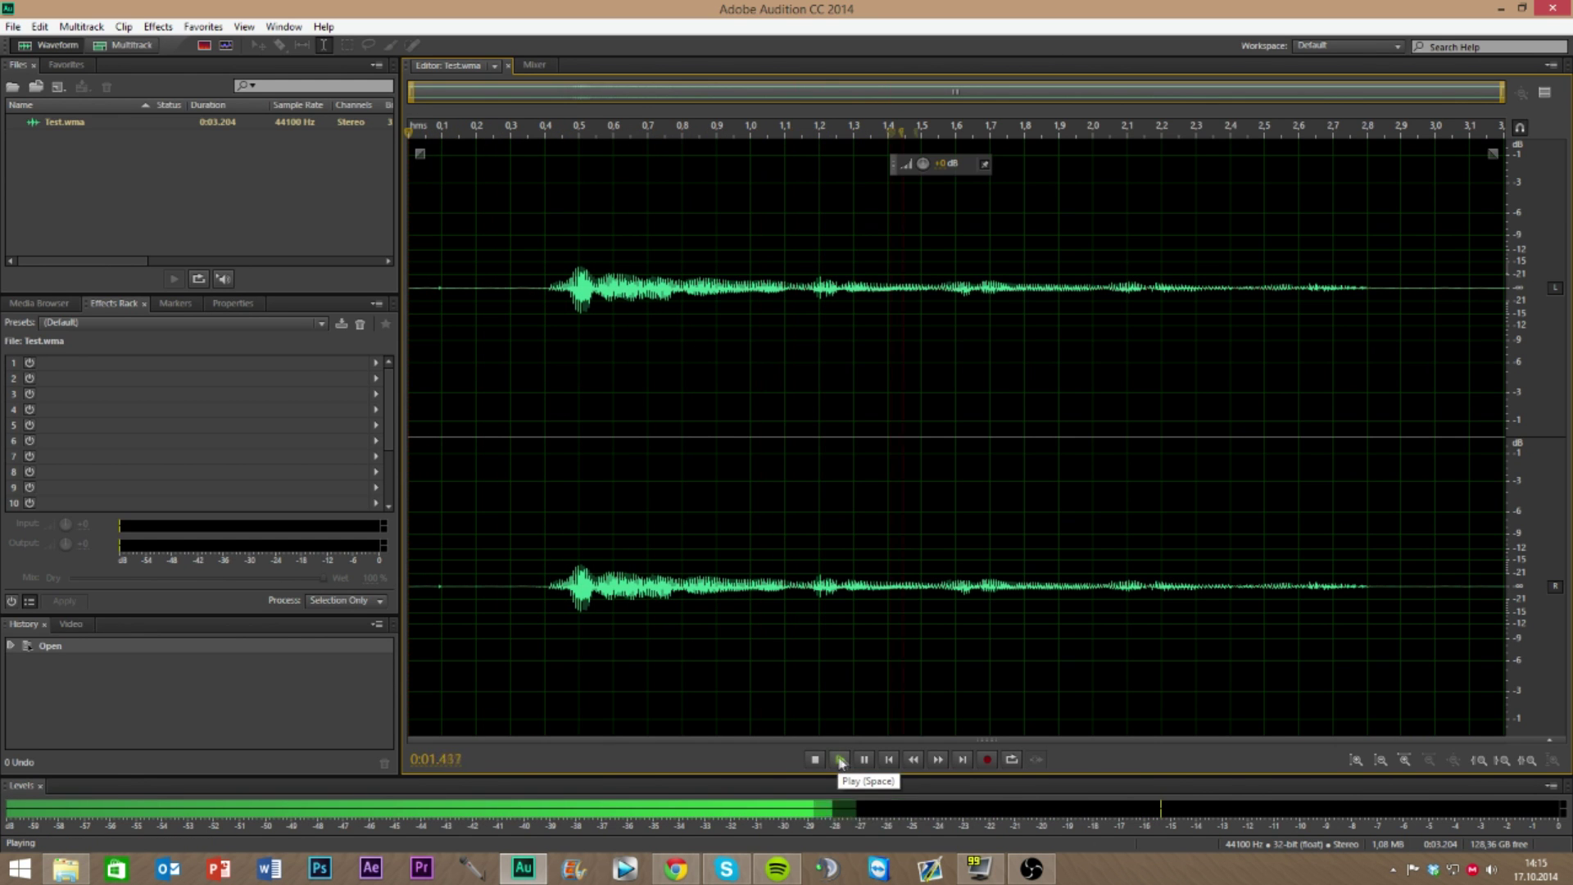
left_click(864, 760)
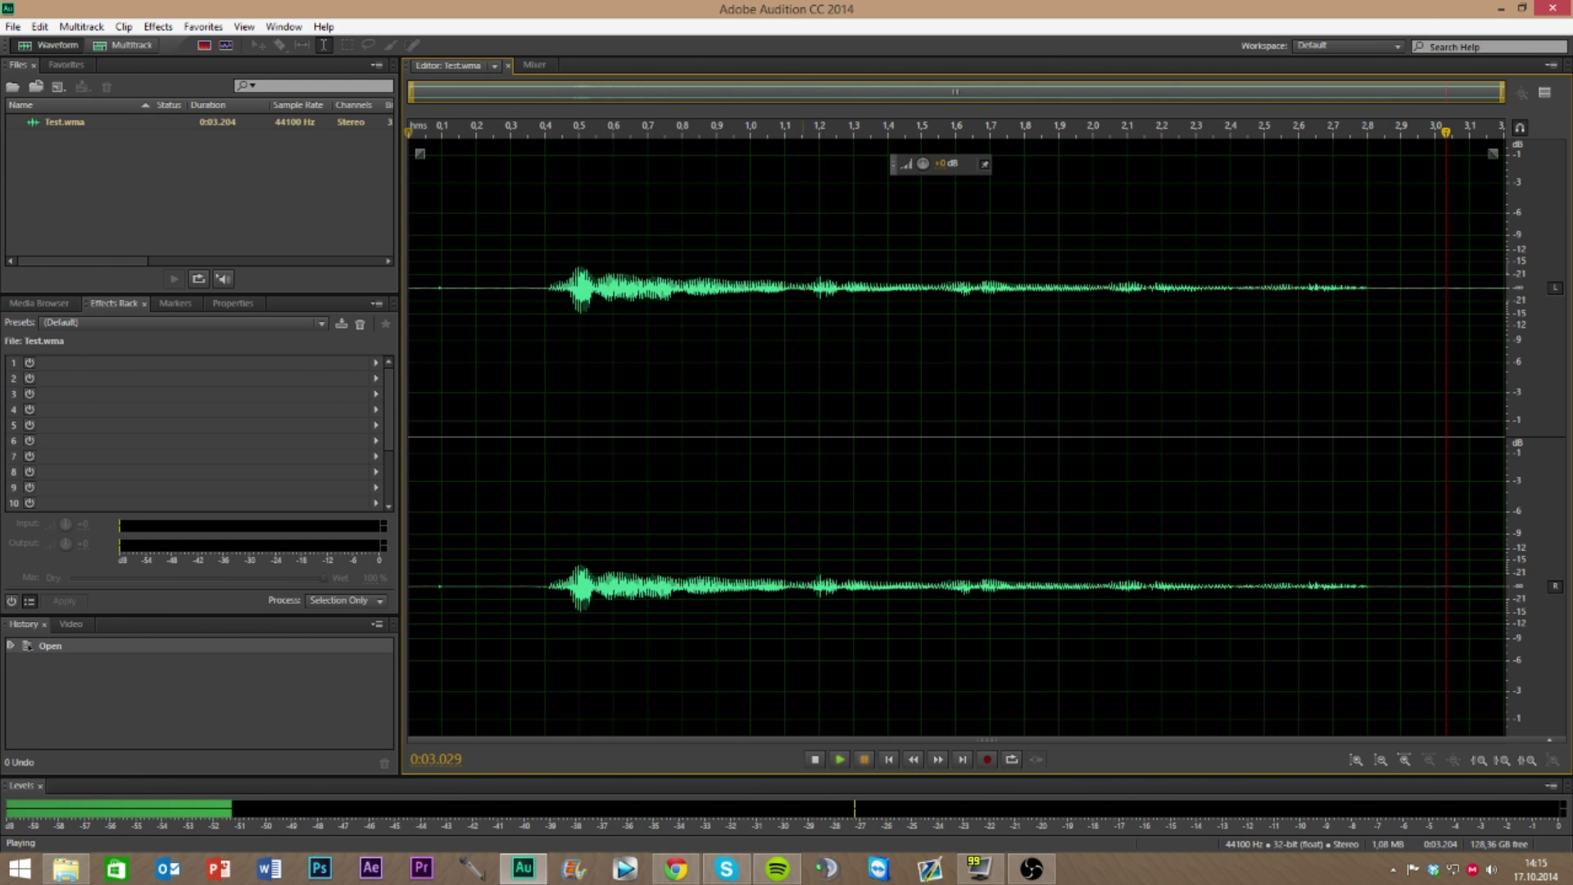
Apply the 30-band Graphic Equalizer effect to the Test.wma clip with the MaxxVoice preset
left_click(158, 26)
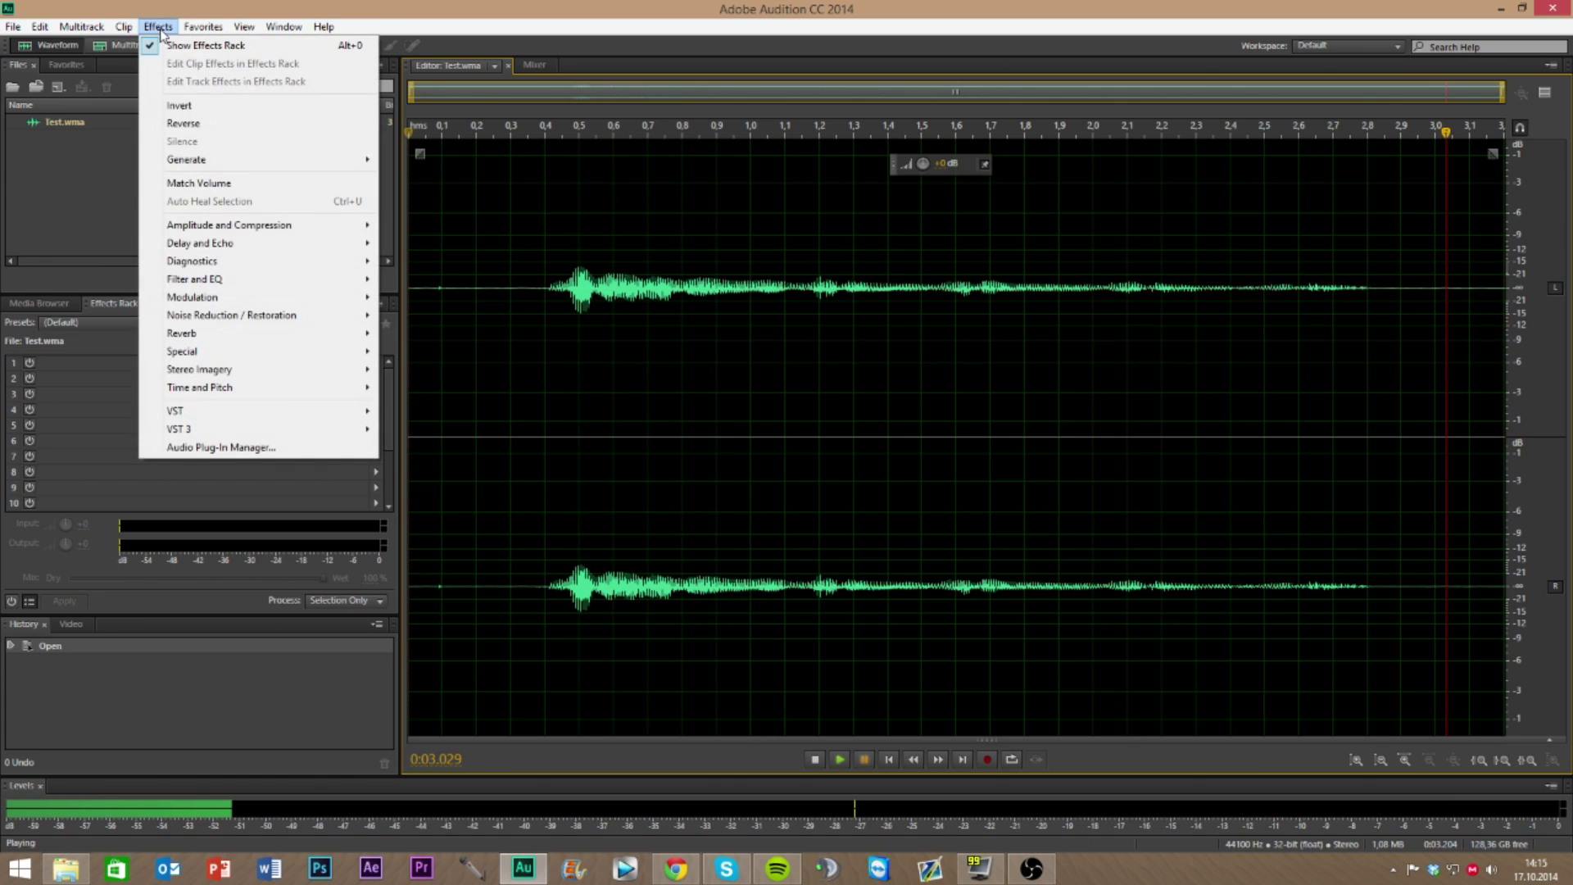
mouse_move(312, 282)
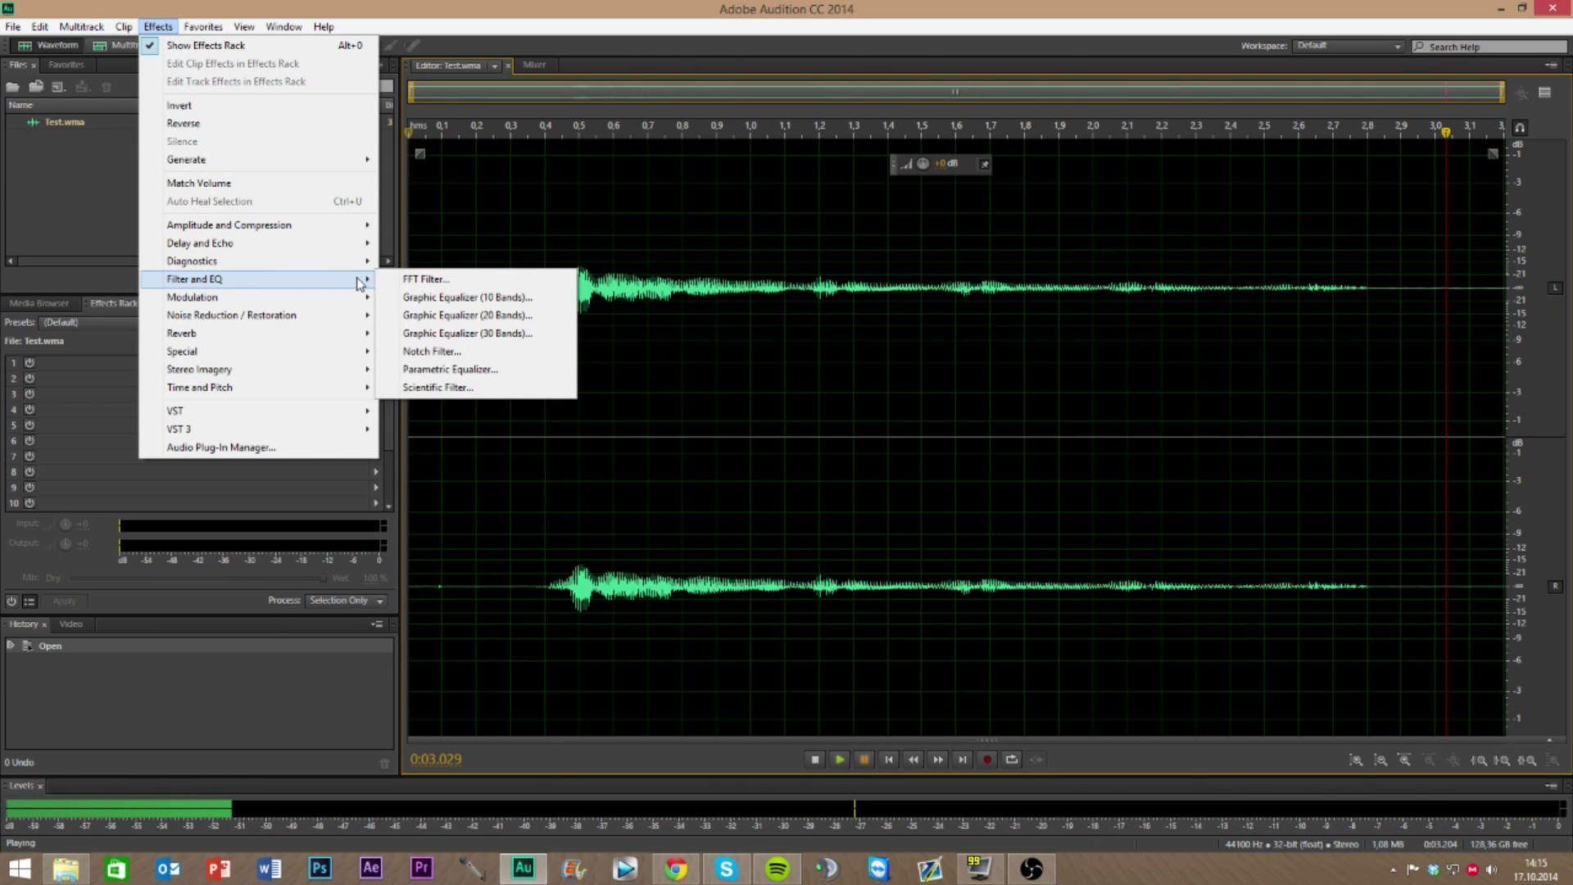
left_click(530, 335)
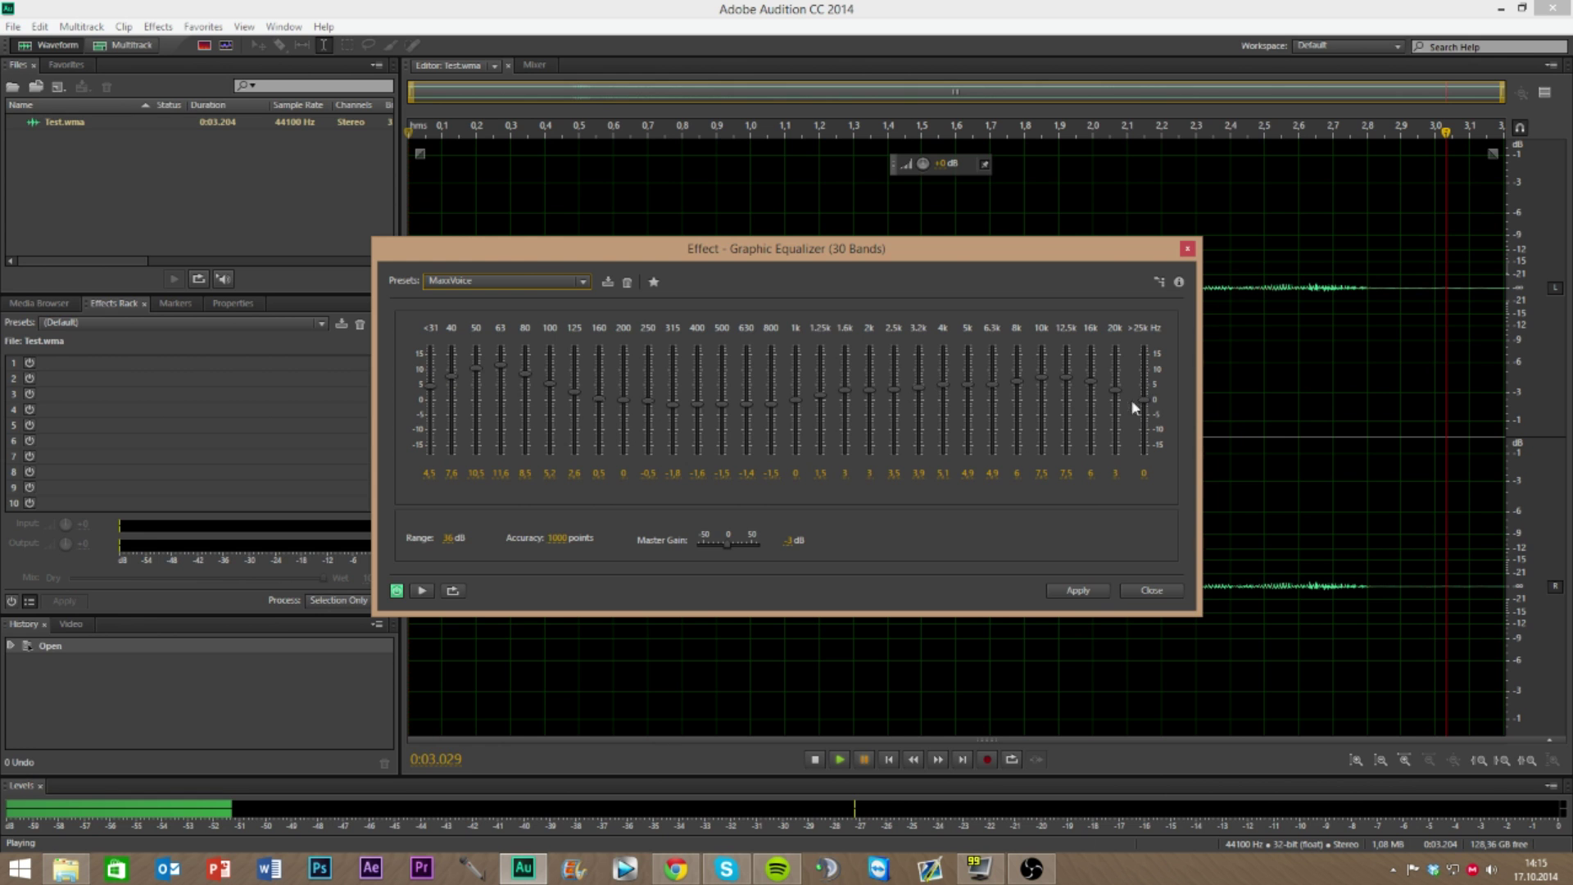
left_click(1106, 591)
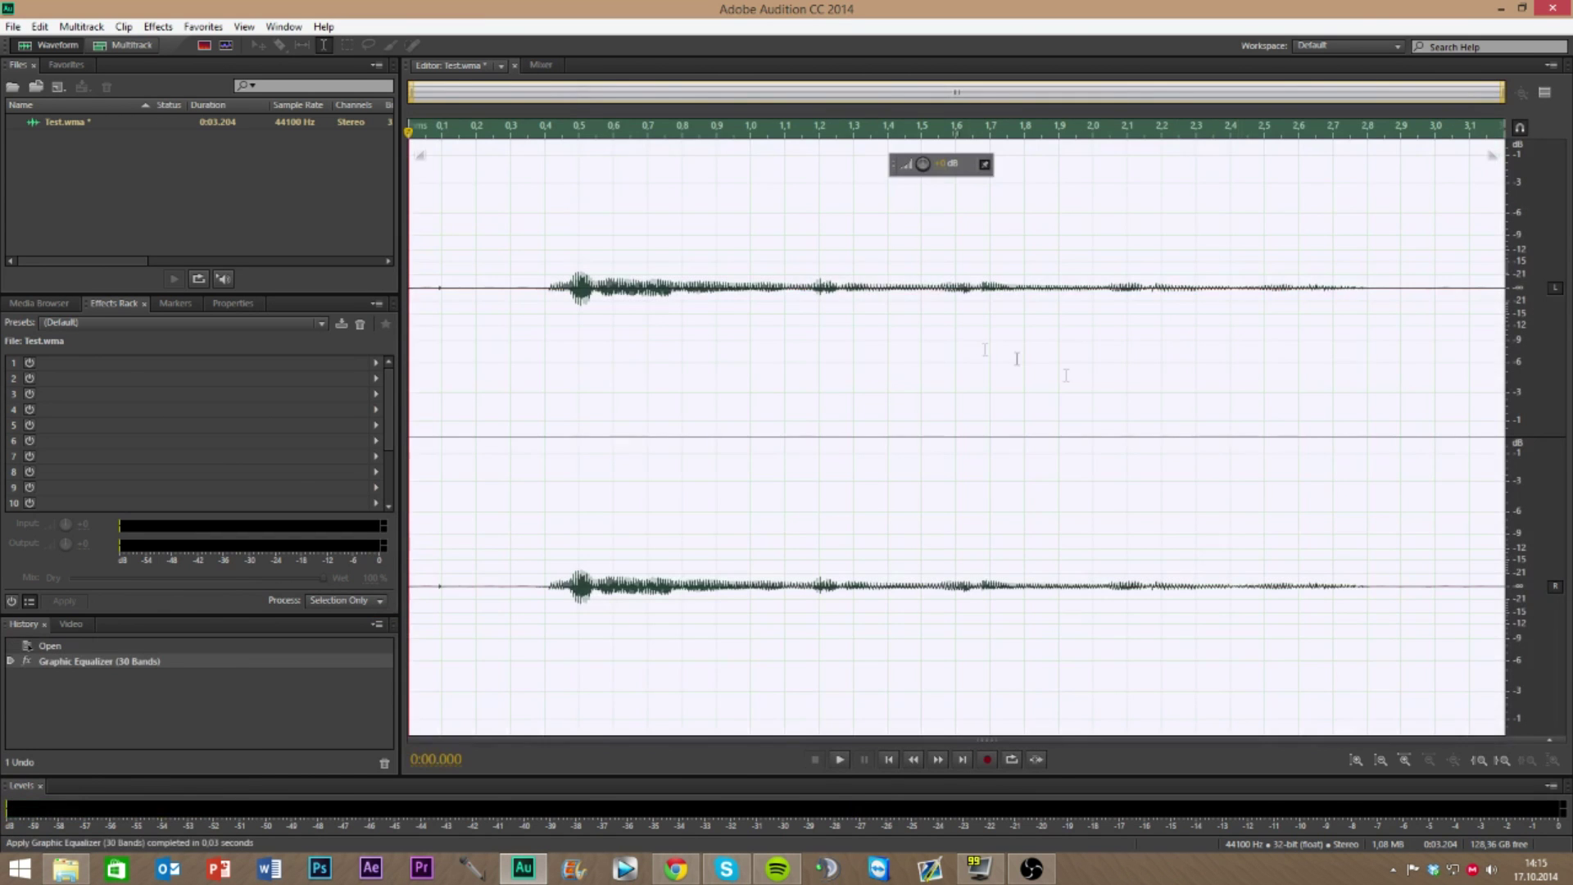
Play back the equalized Test.wma clip several times to listen to the changed voice sound
left_click(832, 345)
key("space")
left_click(510, 492)
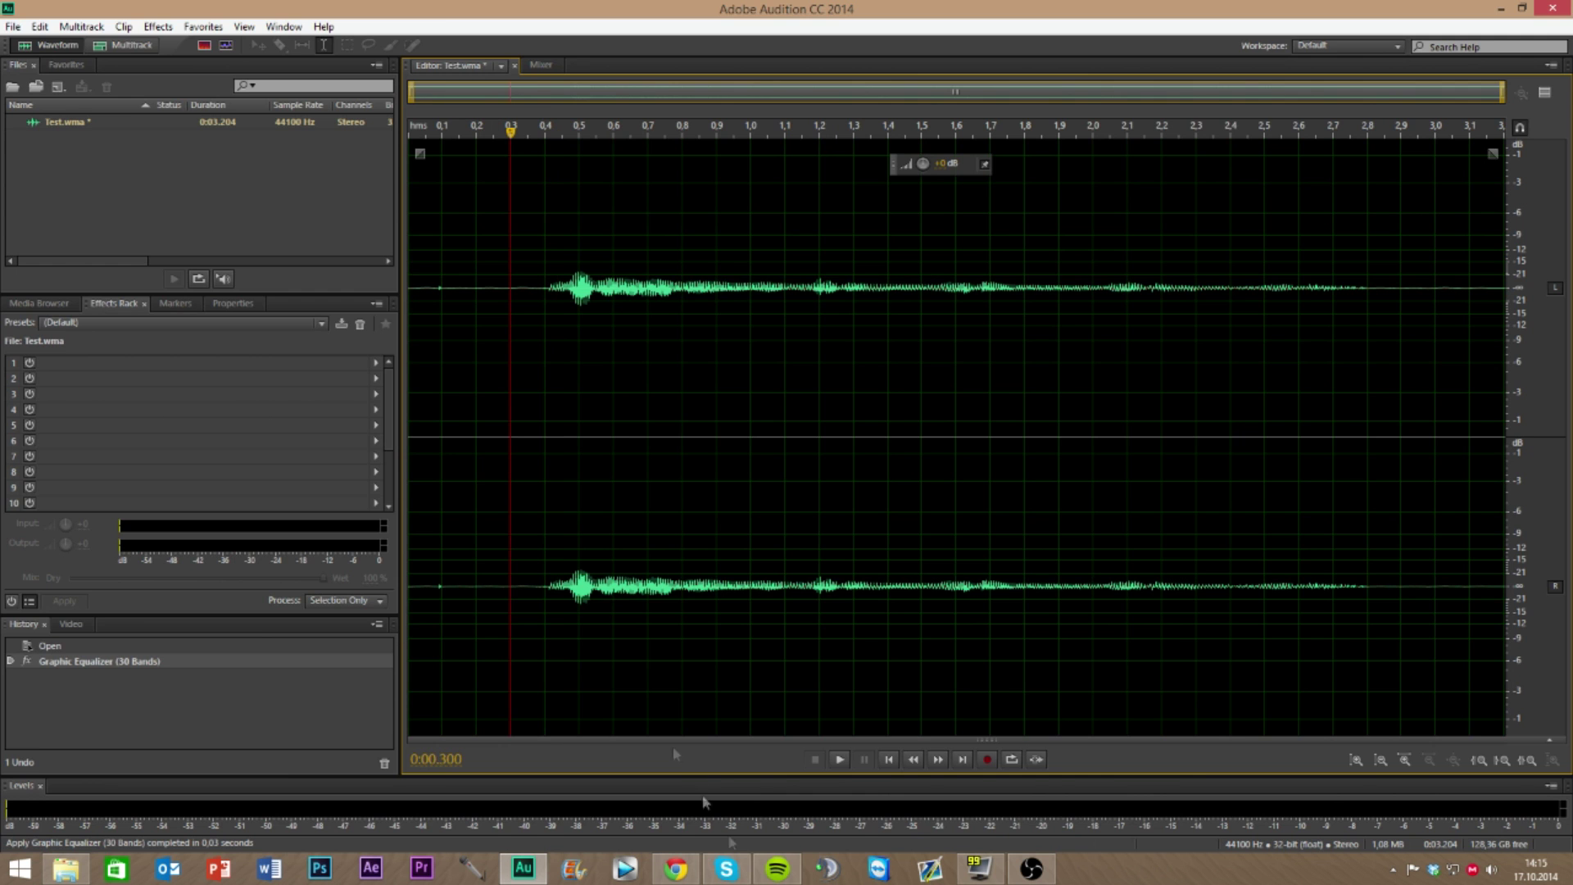
left_click(839, 760)
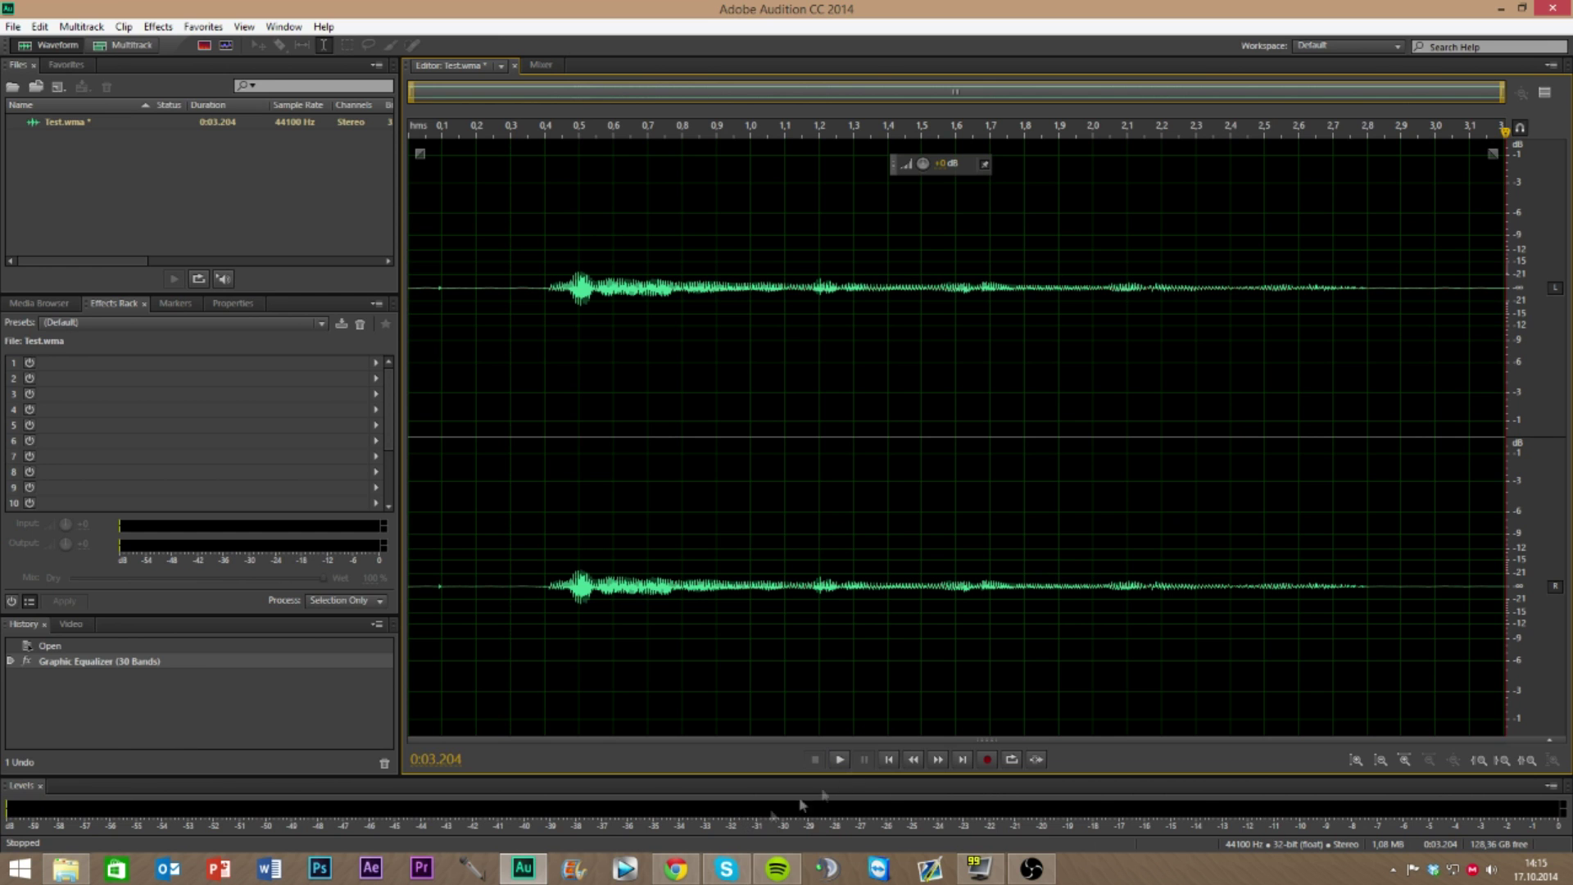
left_click(839, 759)
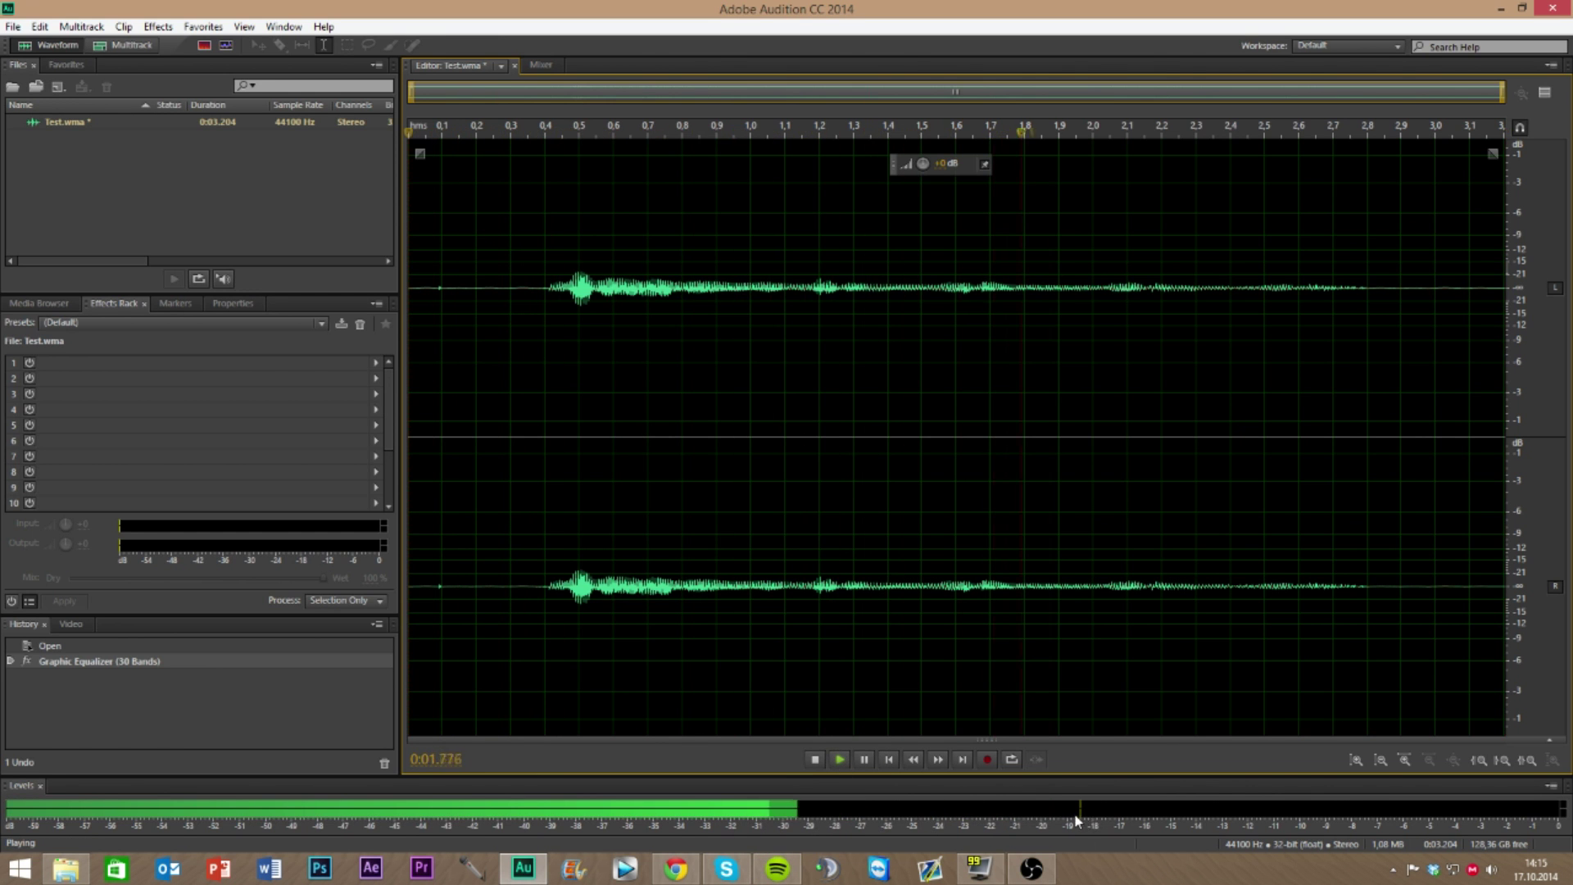
left_click(839, 761)
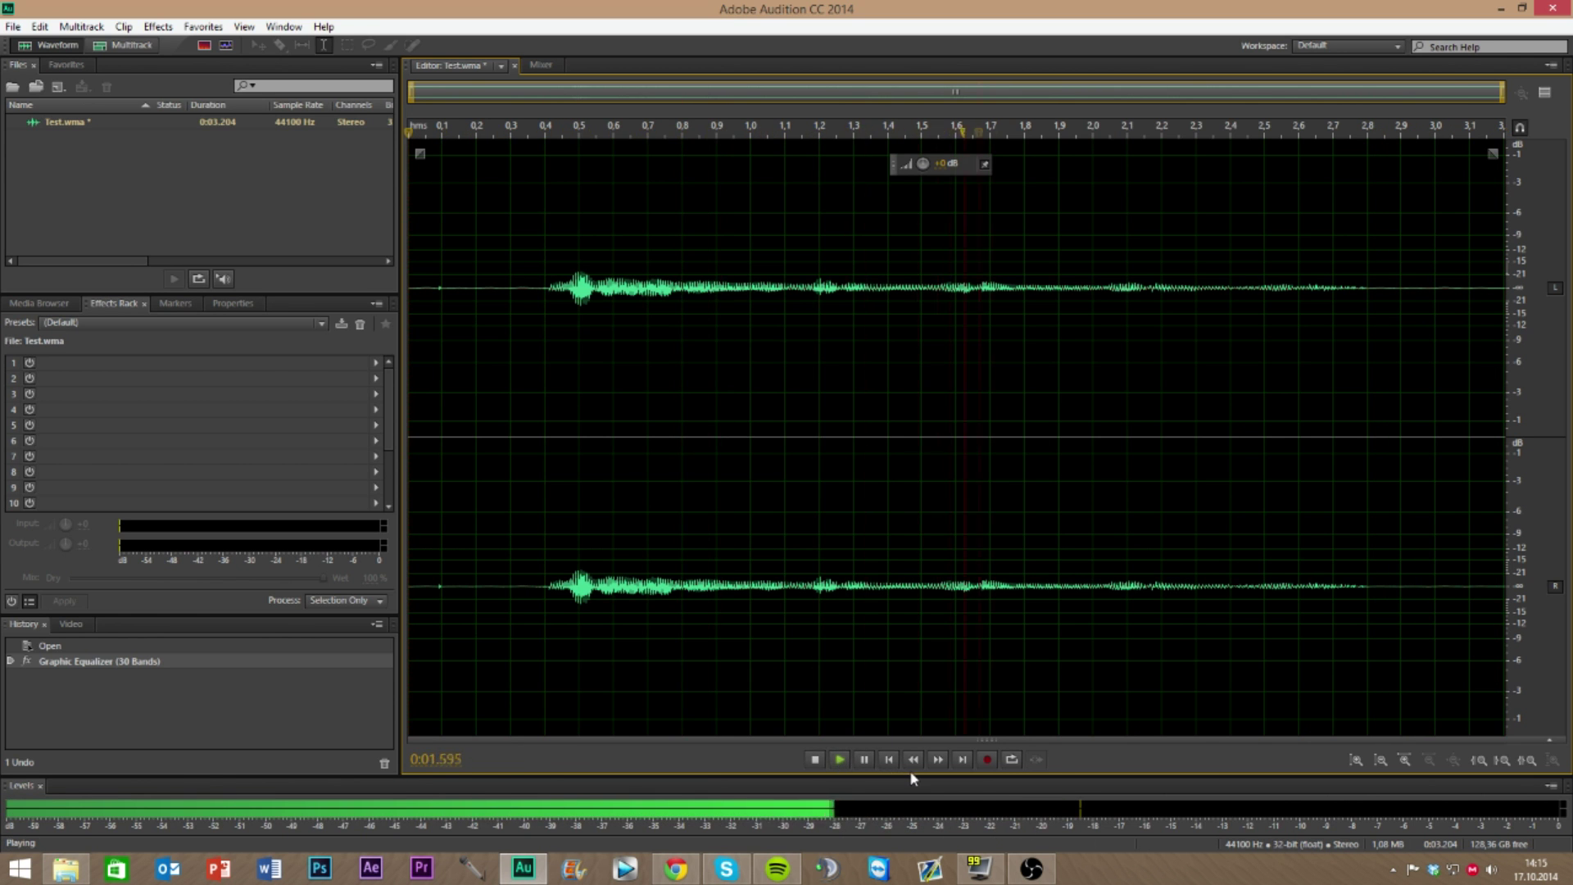
left_click(848, 761)
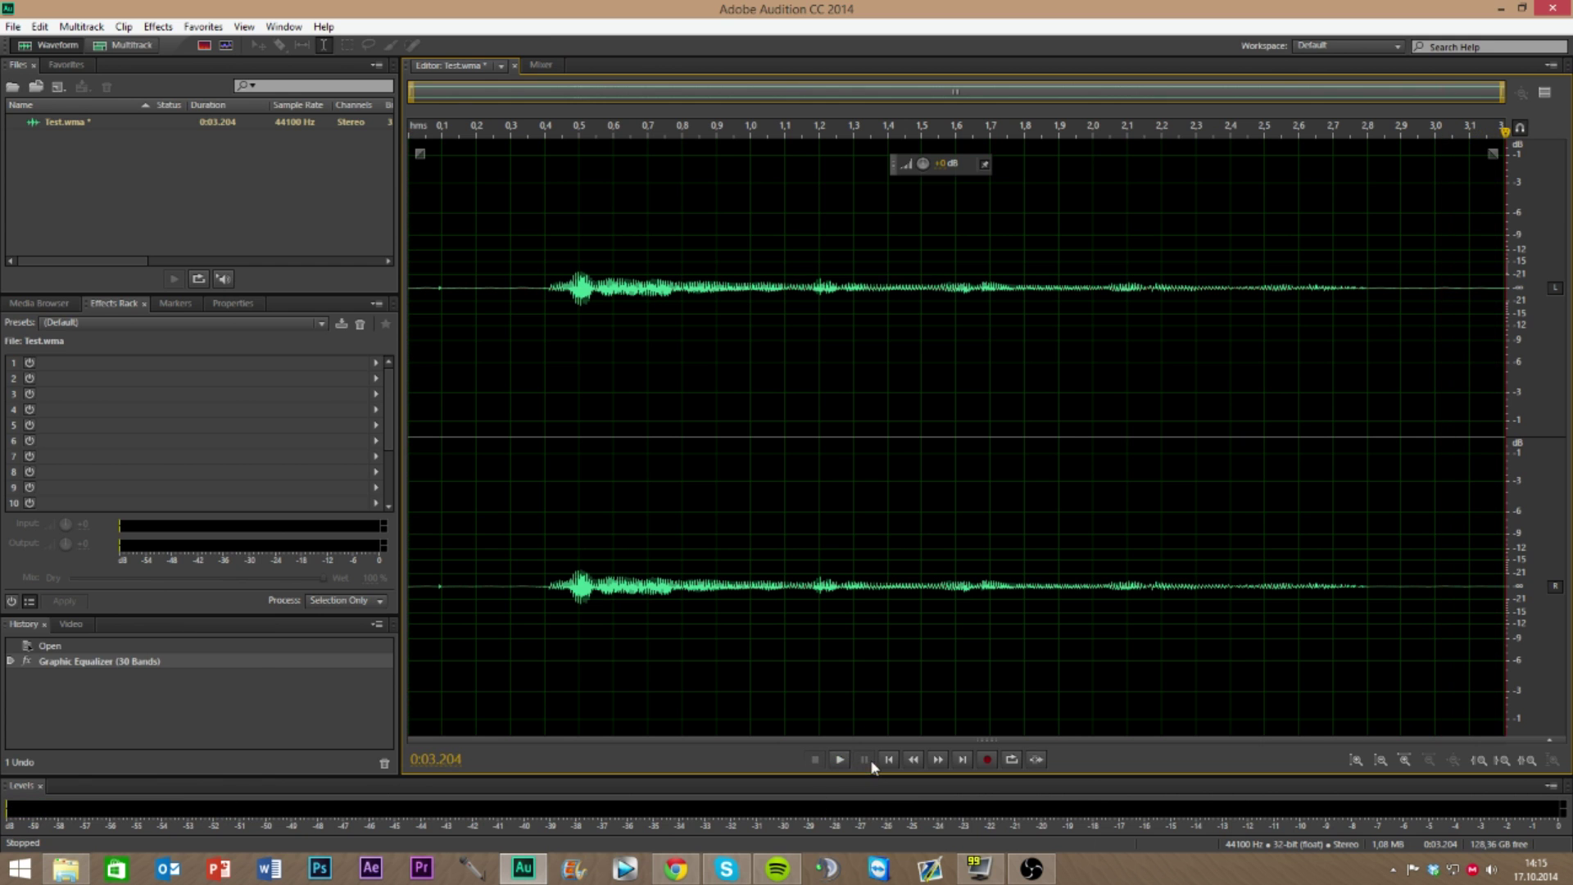
Apply the Hard Limiter effect to the clip with a maximum amplitude of -20 dB
left_click(159, 27)
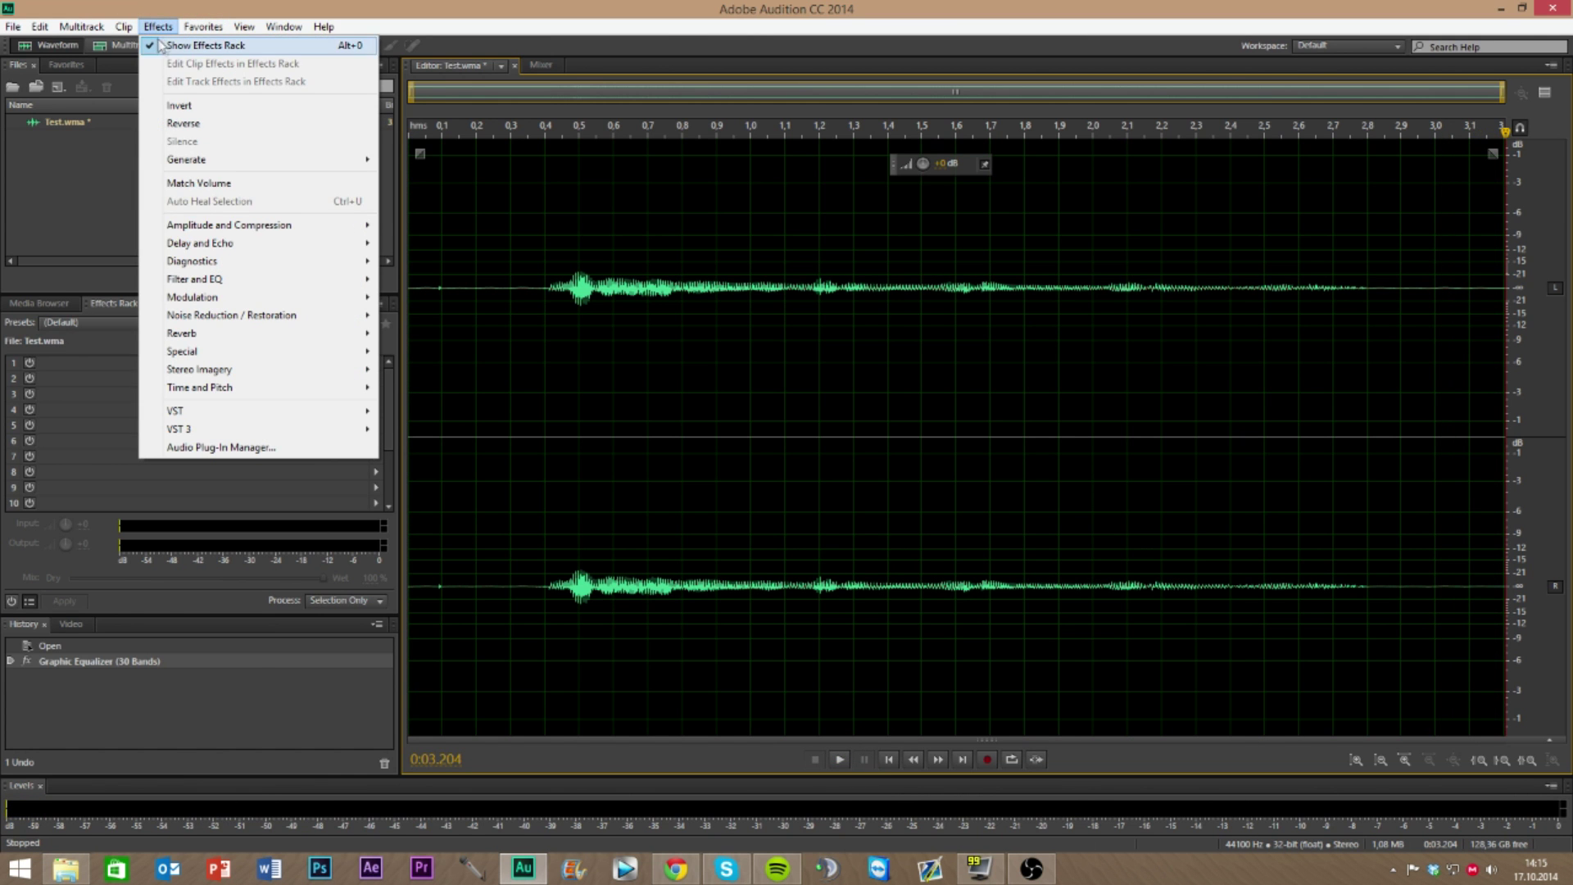
mouse_move(297, 232)
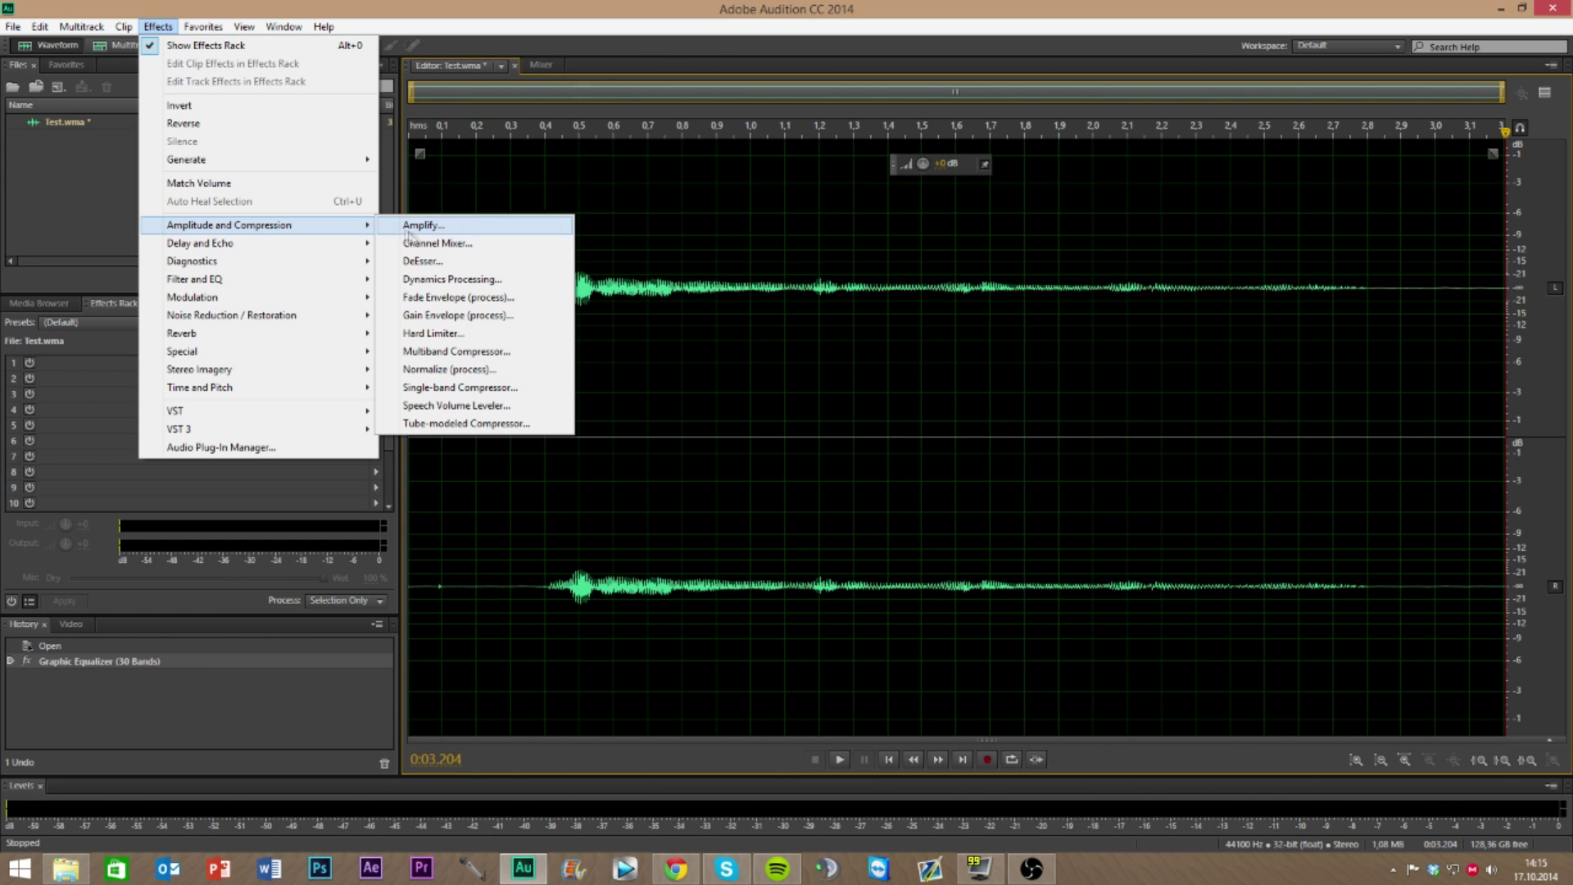
left_click(488, 333)
left_click(909, 384)
type("-20")
key("Return")
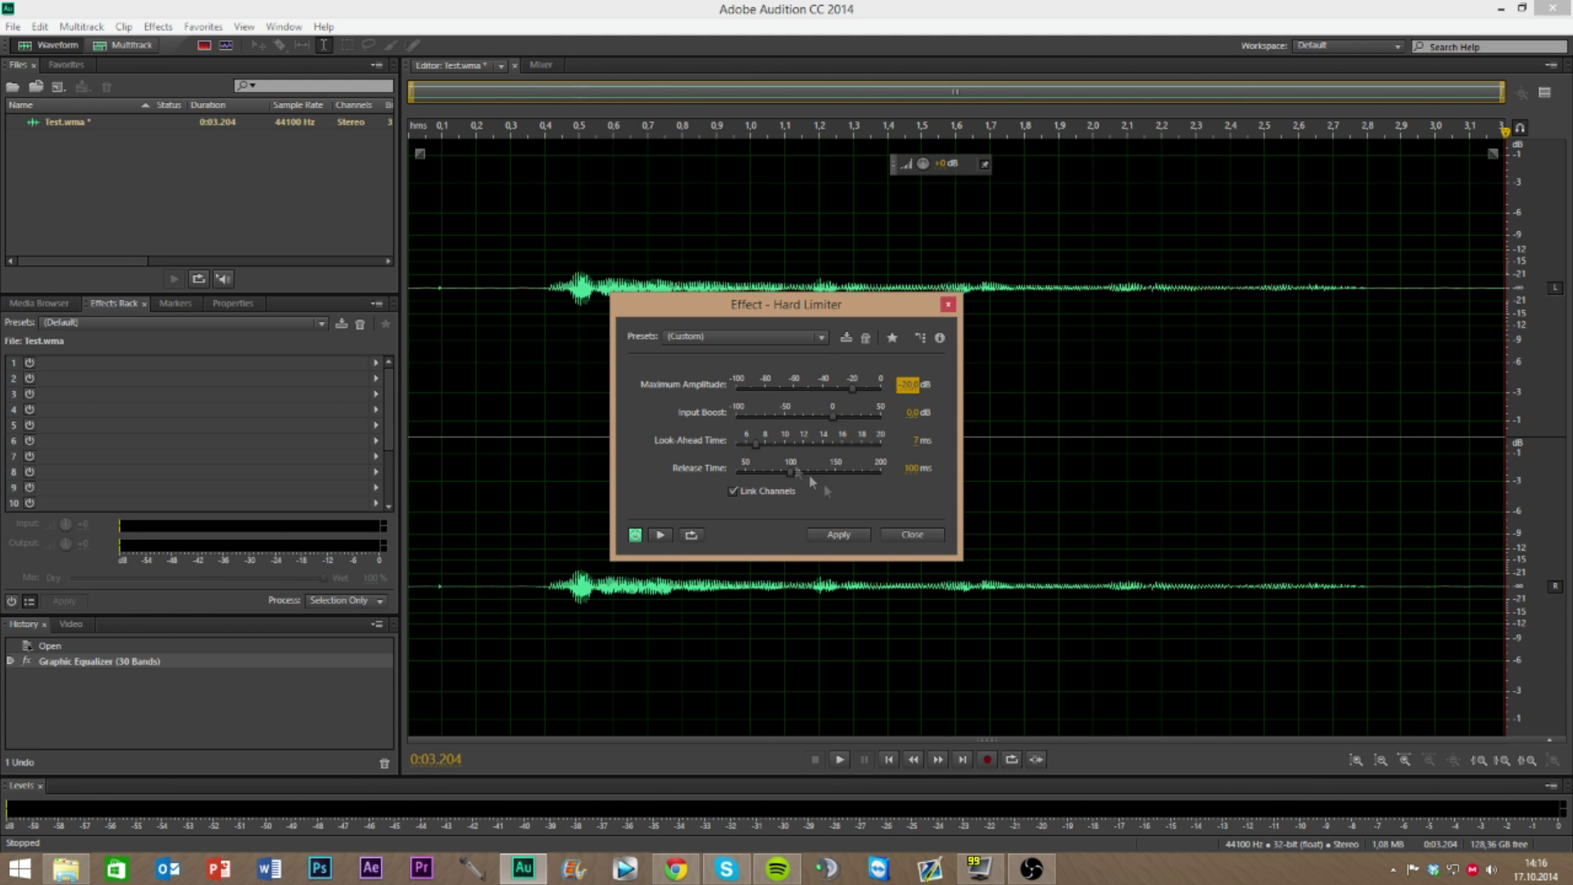
left_click(839, 534)
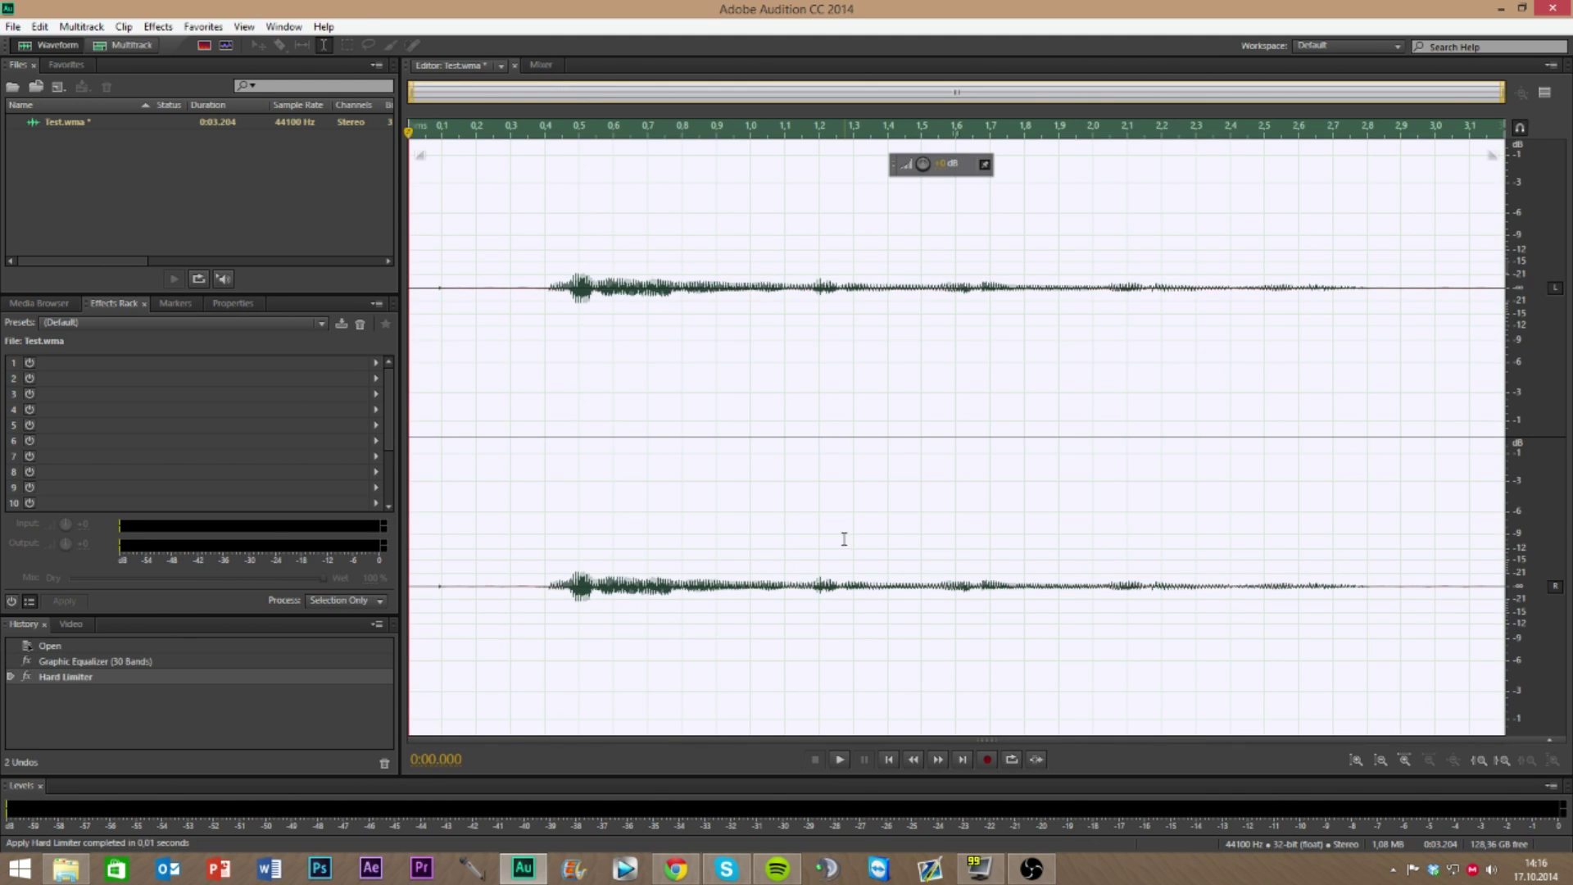
Raise the volume of the whole clip strongly with the gain control floating over the waveform
left_click(938, 163)
left_click(1088, 227)
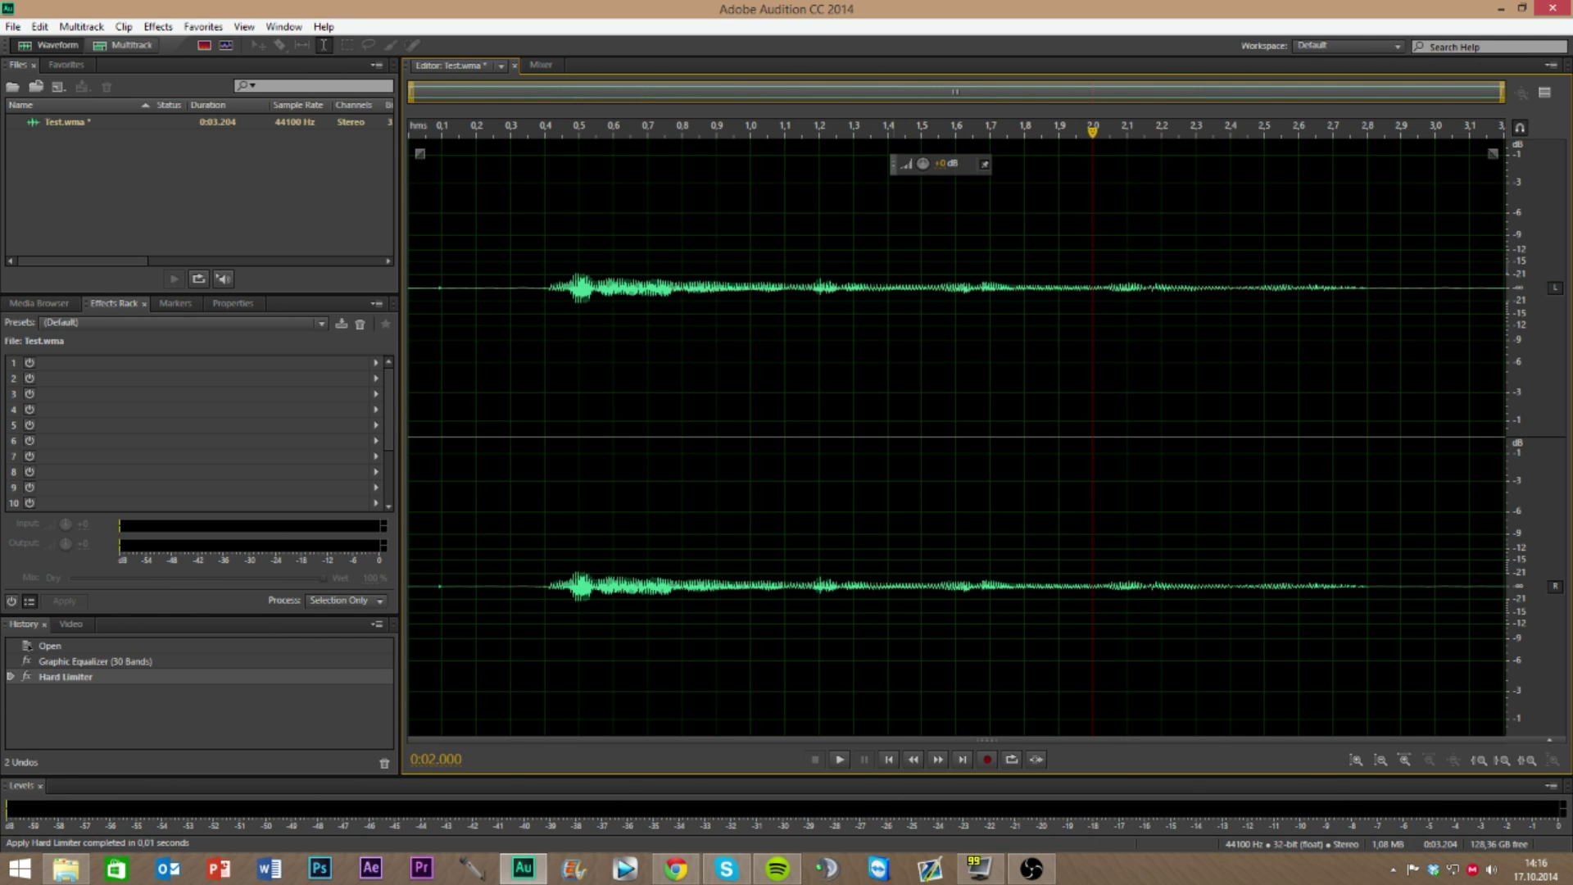
left_click(493, 227)
left_click_drag(946, 164, 1055, 168)
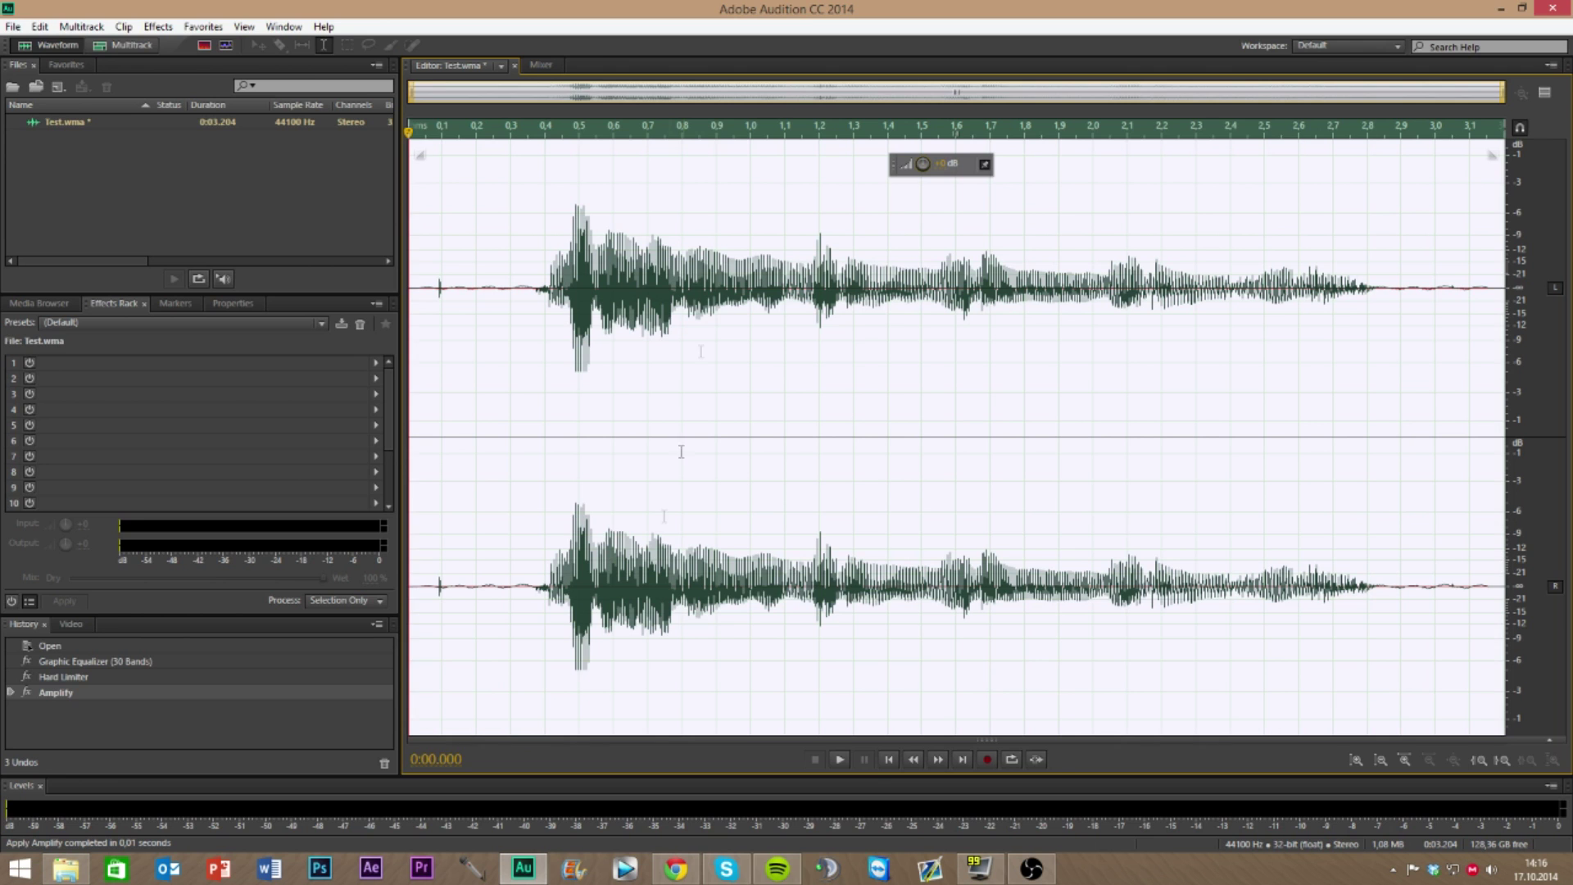
Play the amplified clip and examine the background noise in the quiet stretch near its end
left_click(839, 760)
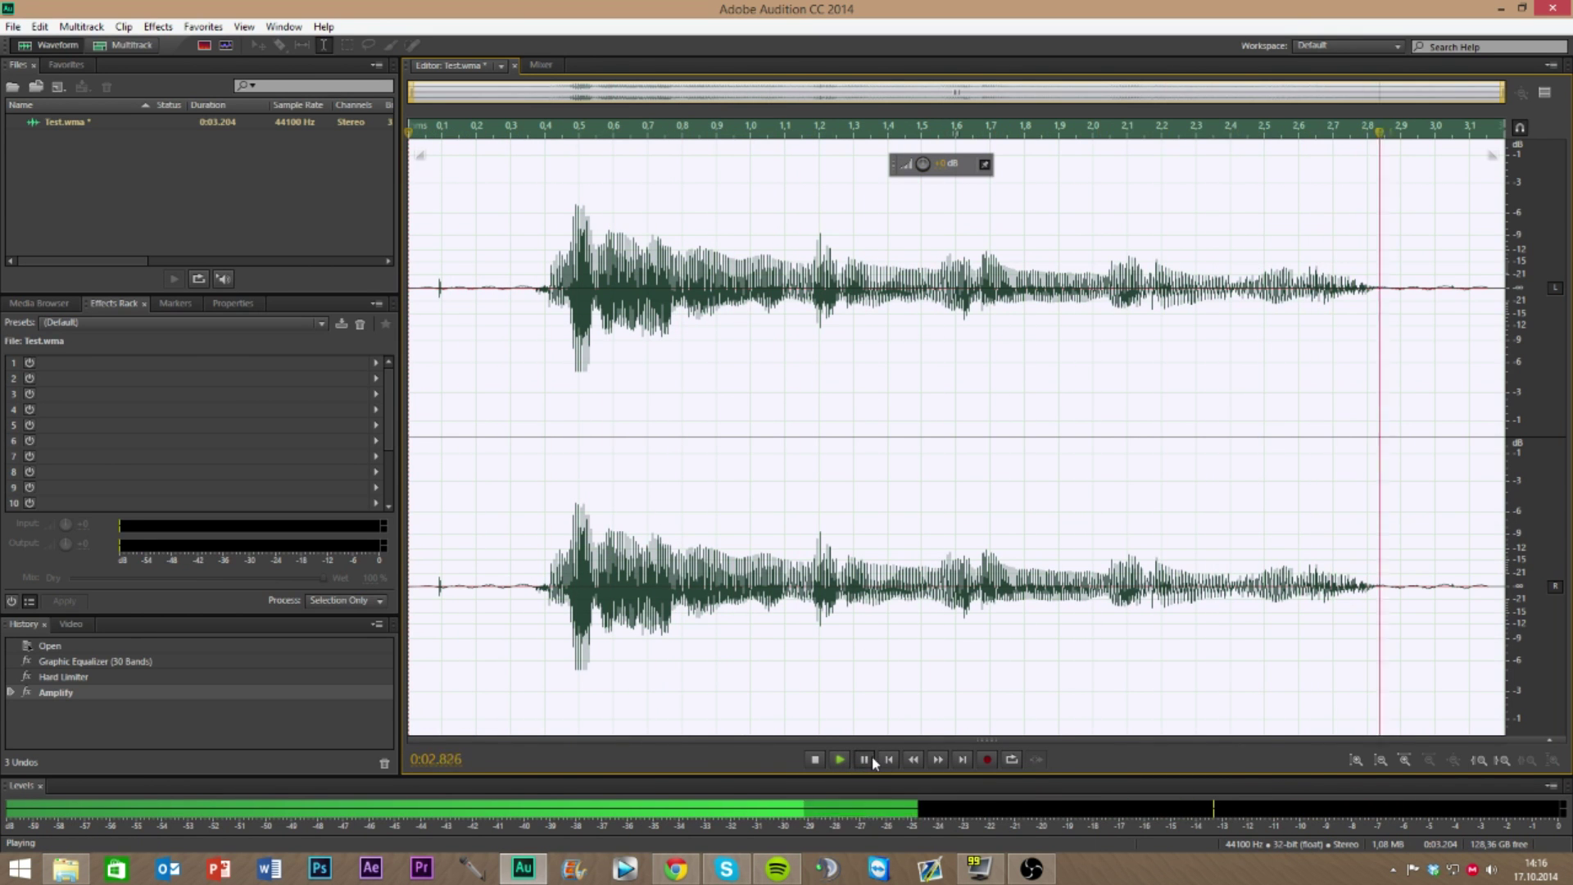
left_click(865, 760)
scroll(1125, 627, "up", 3)
scroll(1065, 621, "down", 3)
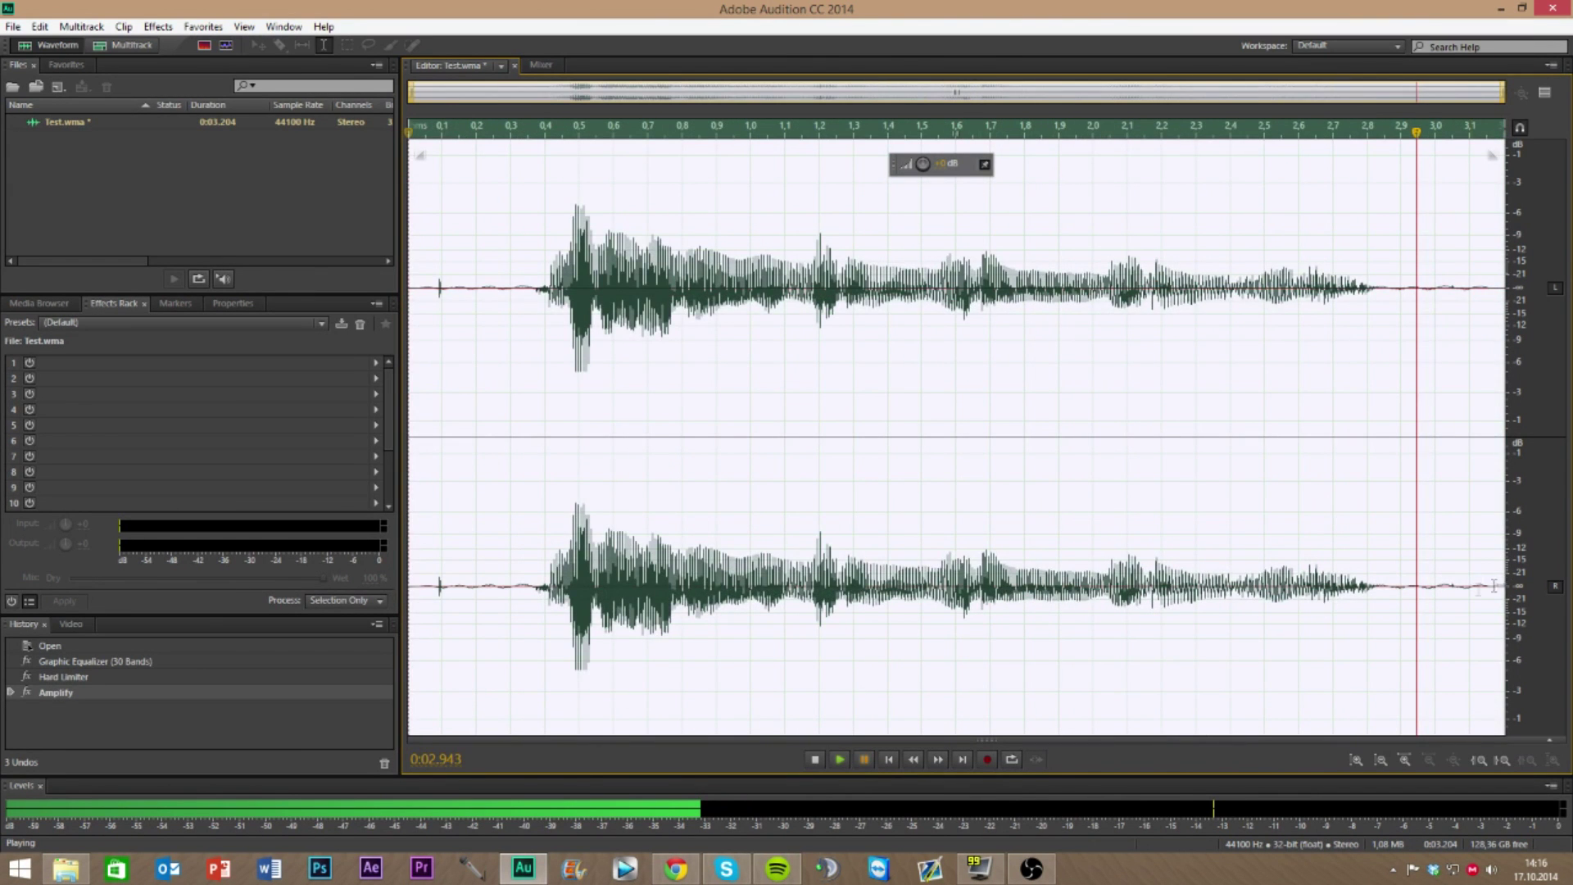
scroll(1483, 584, "up", 5)
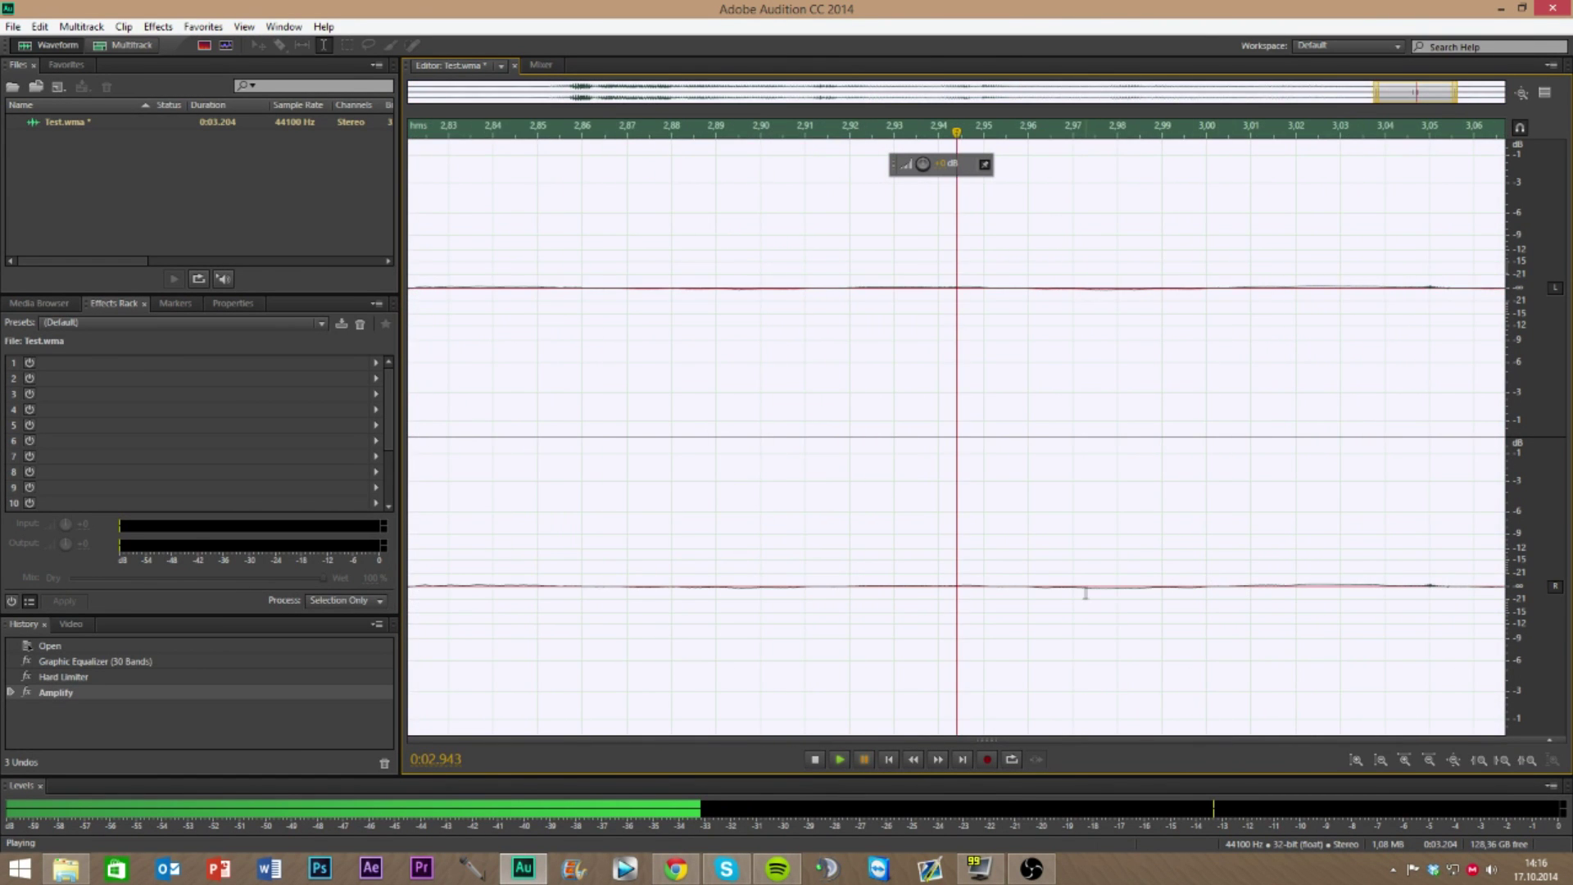
scroll(1029, 590, "down", 3)
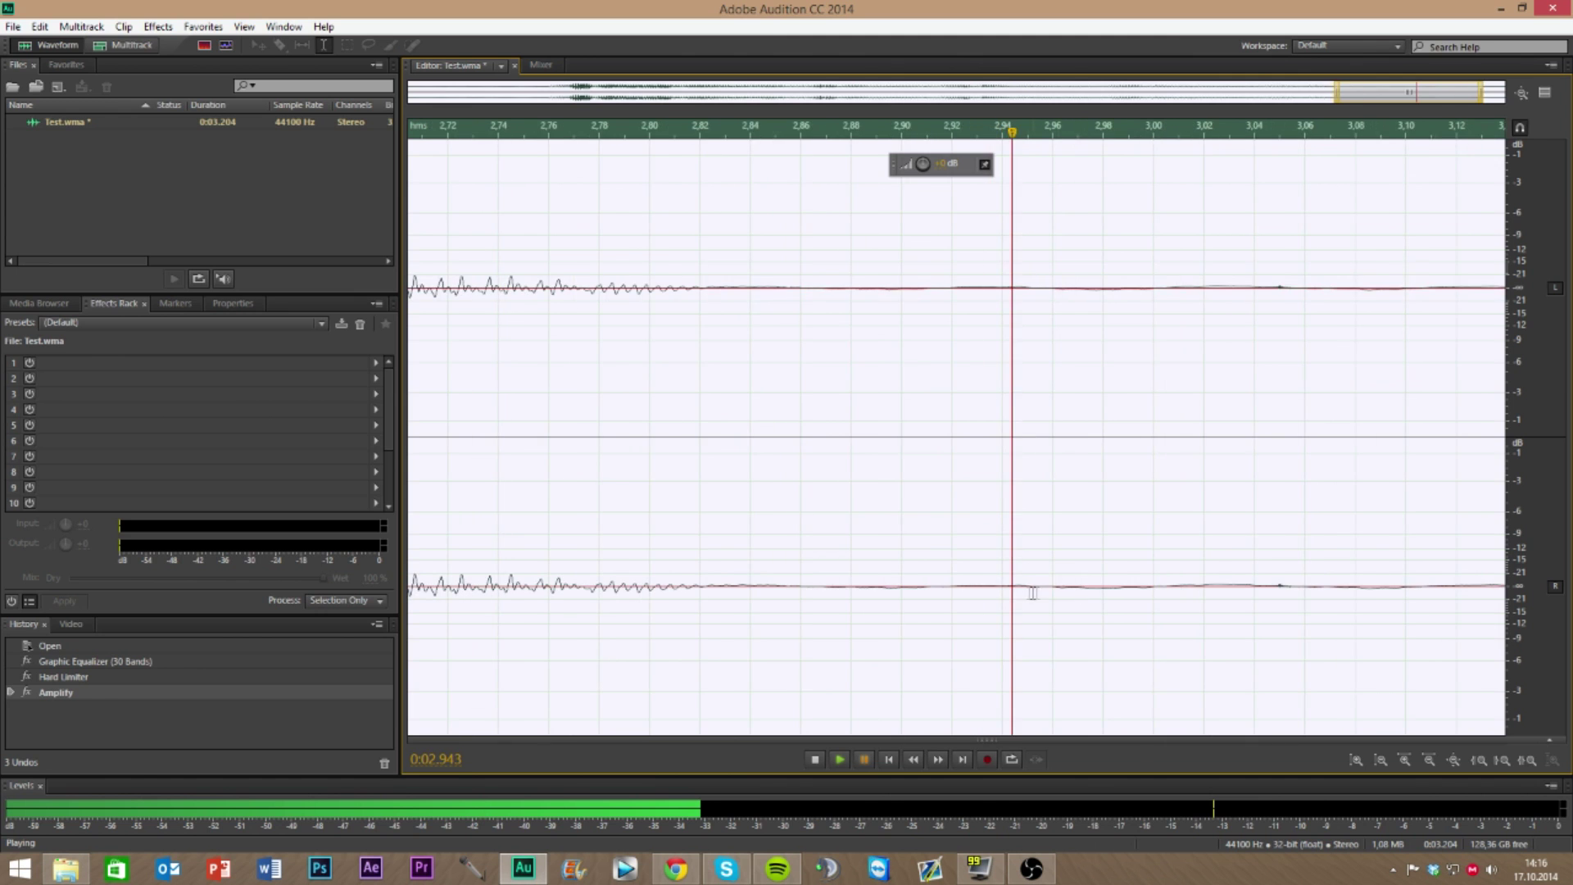
left_click(840, 762)
Select the quiet stretch from about 2.91 to 3.09 seconds and capture it as the noise print
left_click_drag(1065, 583, 1332, 586)
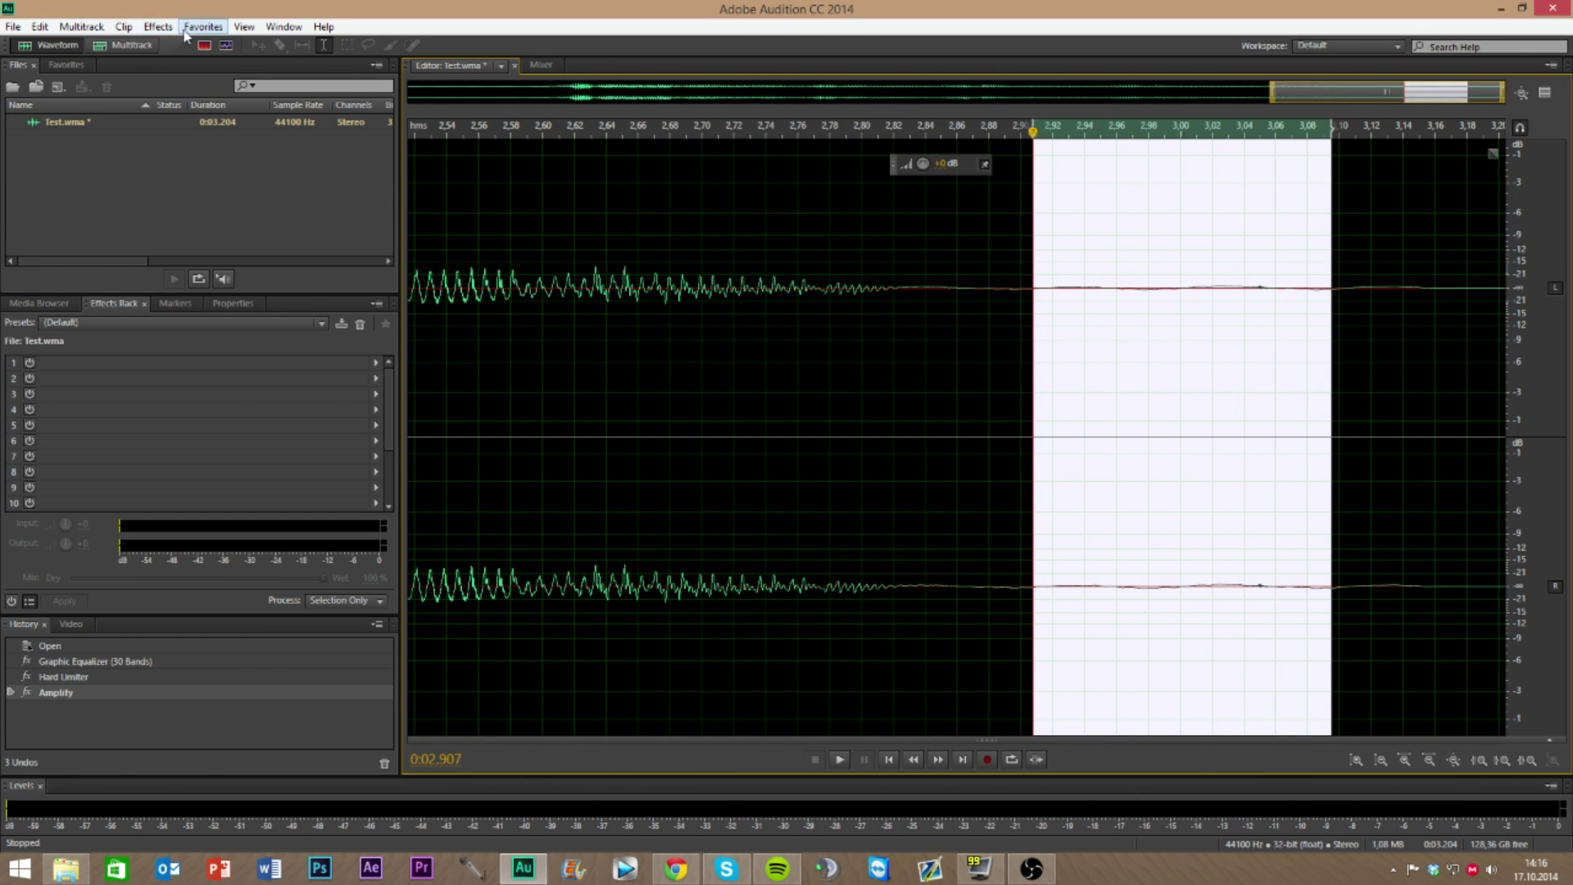
left_click(158, 26)
mouse_move(309, 319)
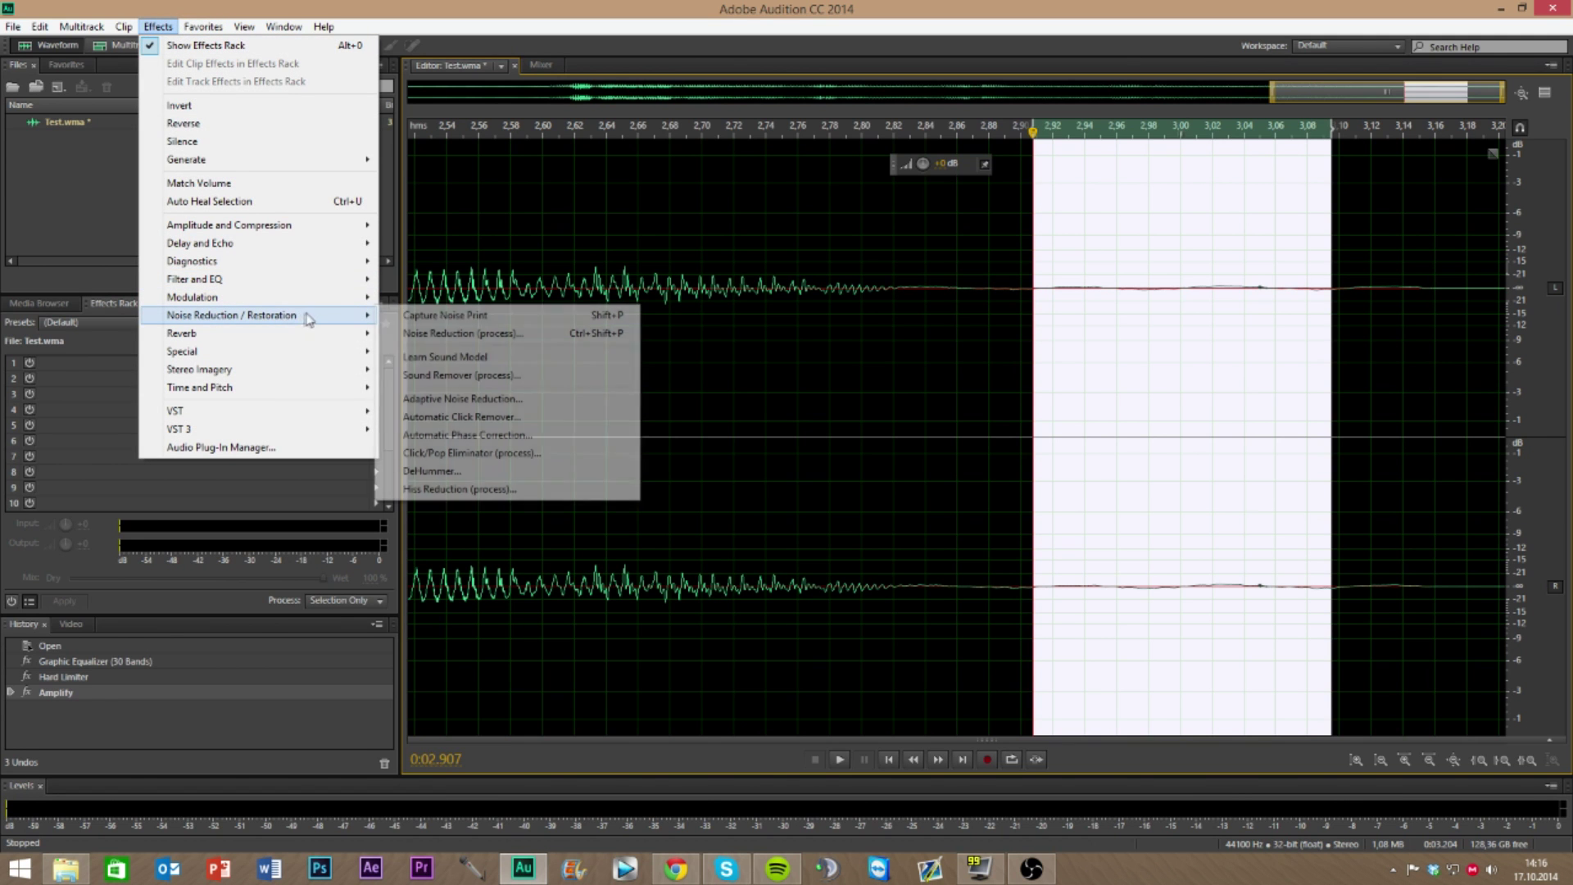
left_click(428, 324)
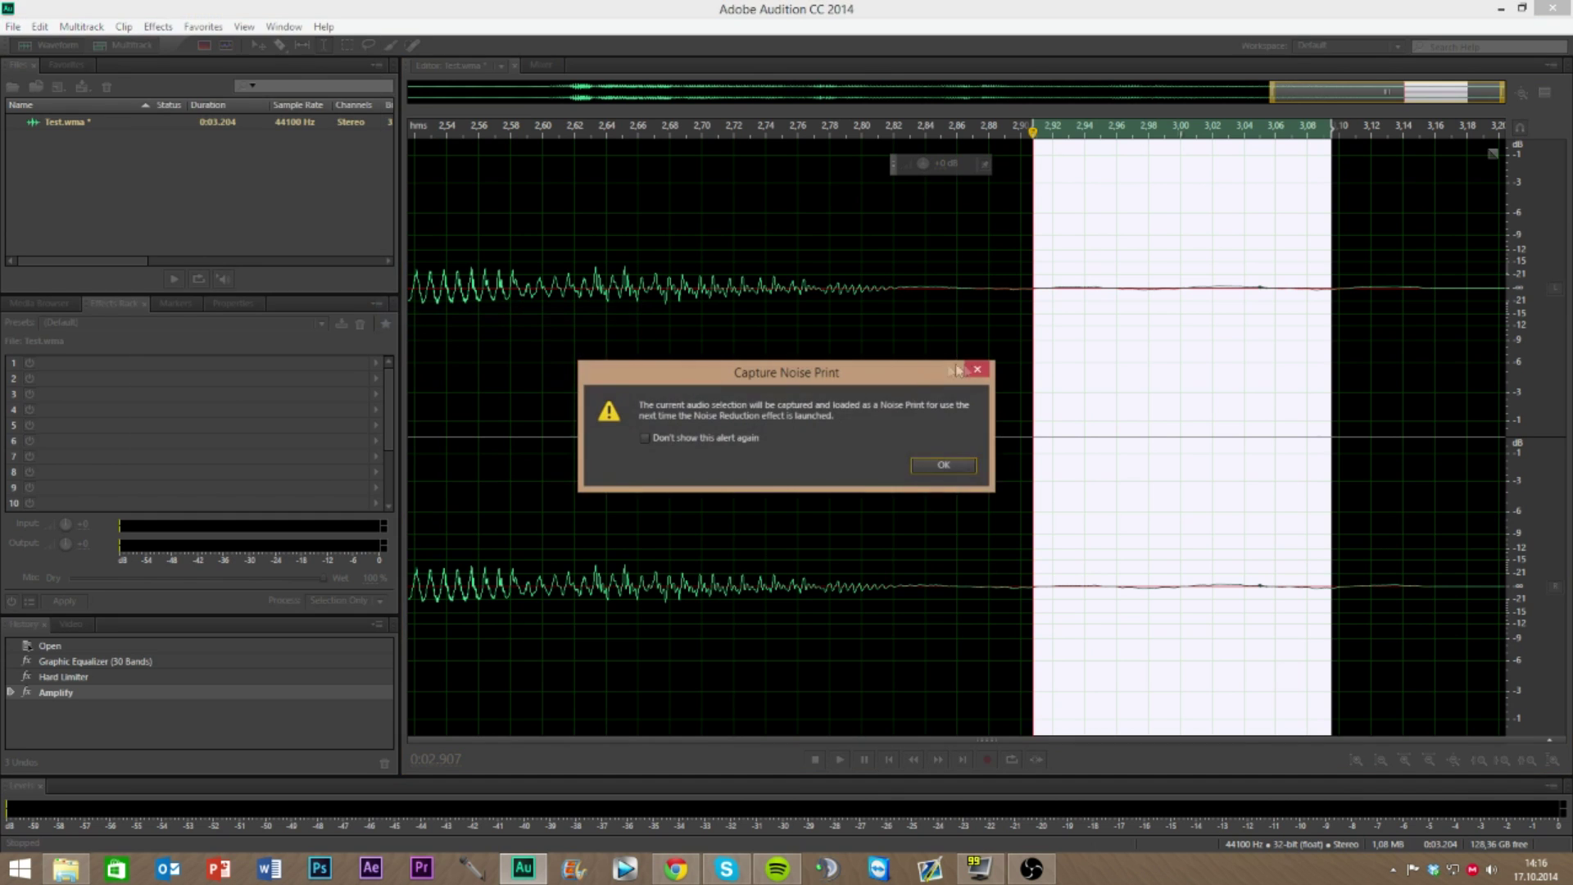
left_click(940, 459)
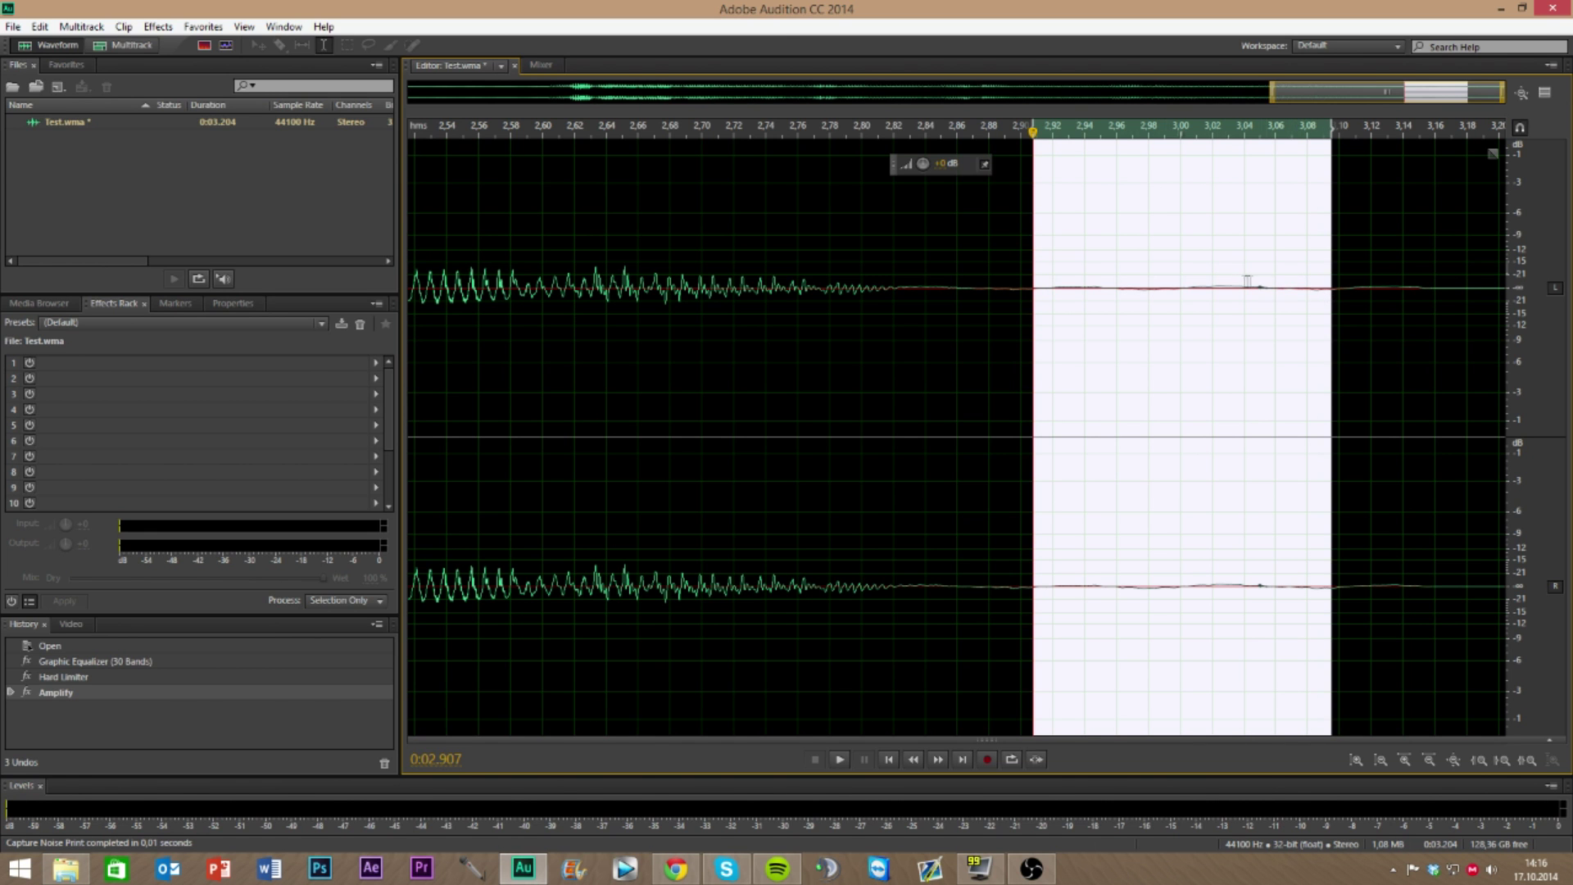
Apply Noise Reduction to the entire file using the captured noise print, and play back the cleaned clip
left_click(158, 25)
mouse_move(277, 226)
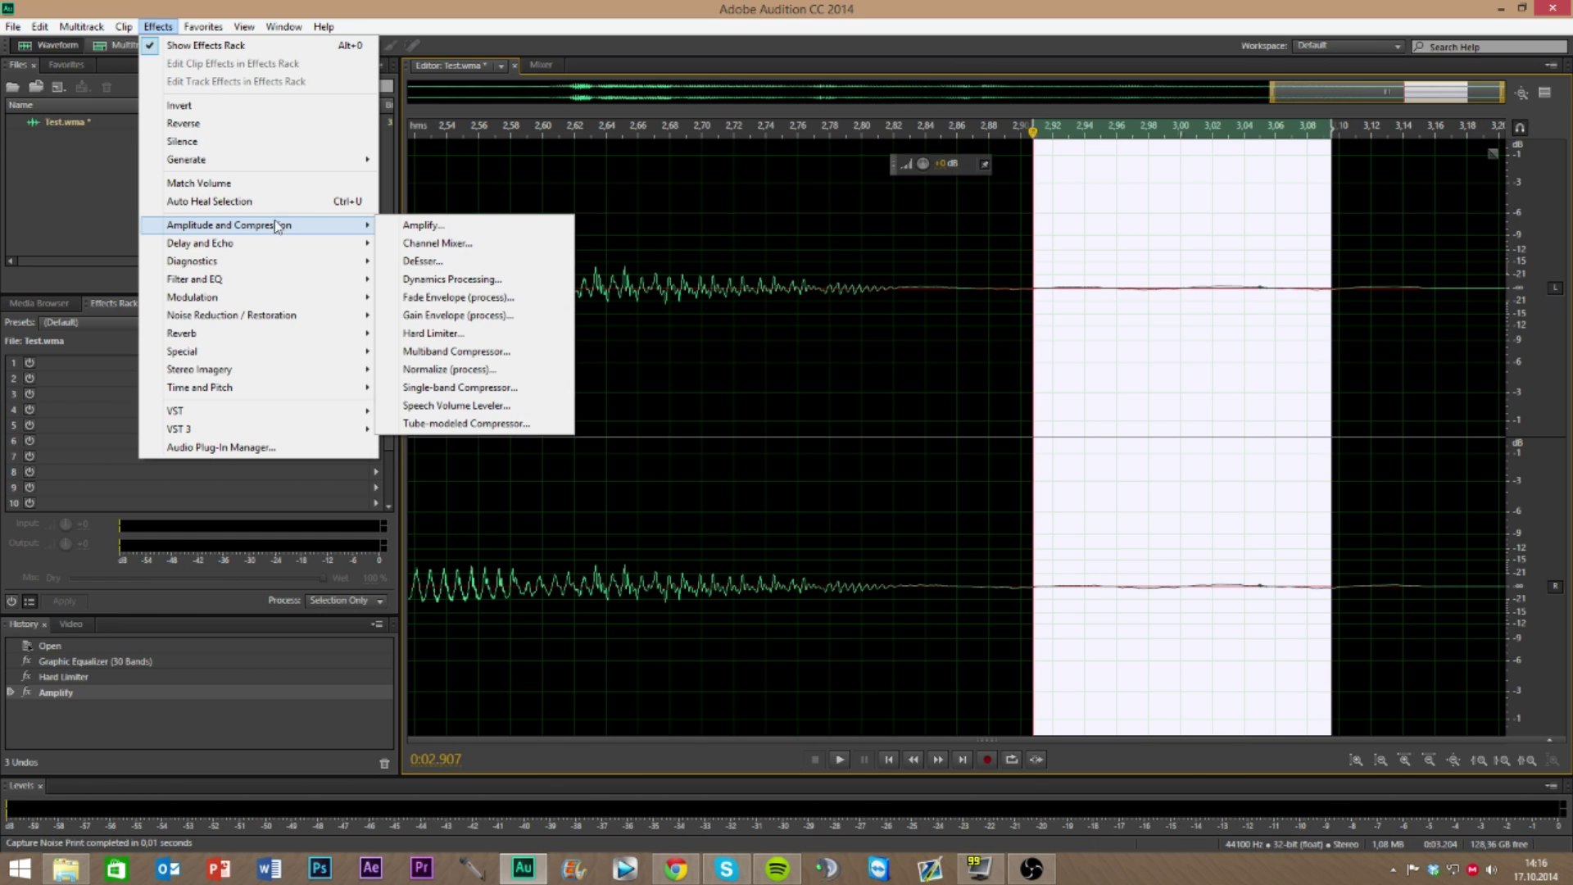
mouse_move(349, 318)
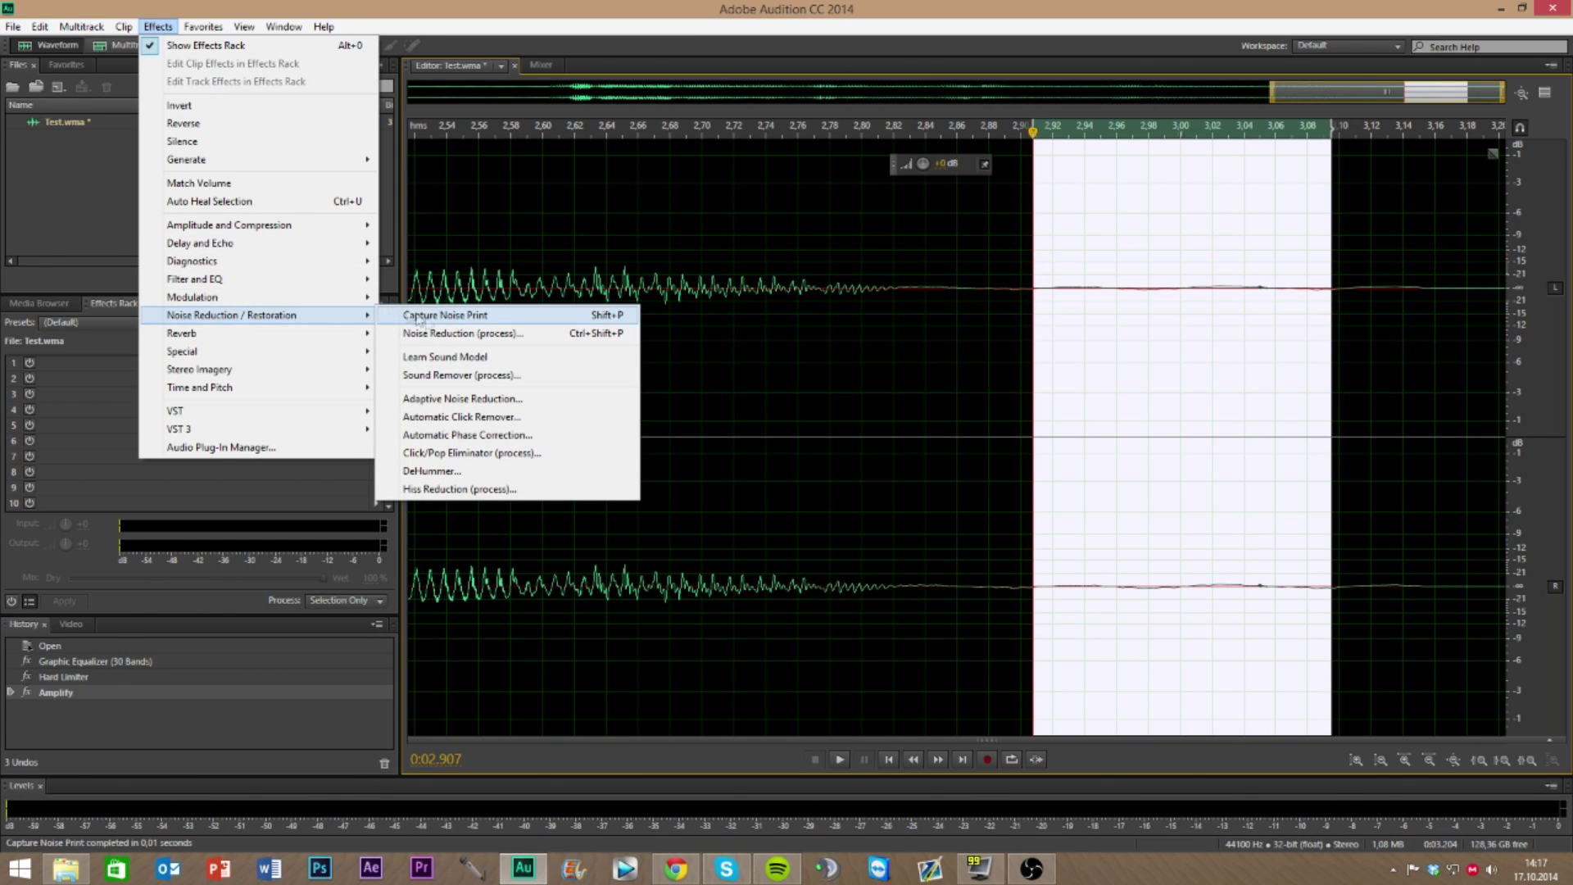
left_click(516, 336)
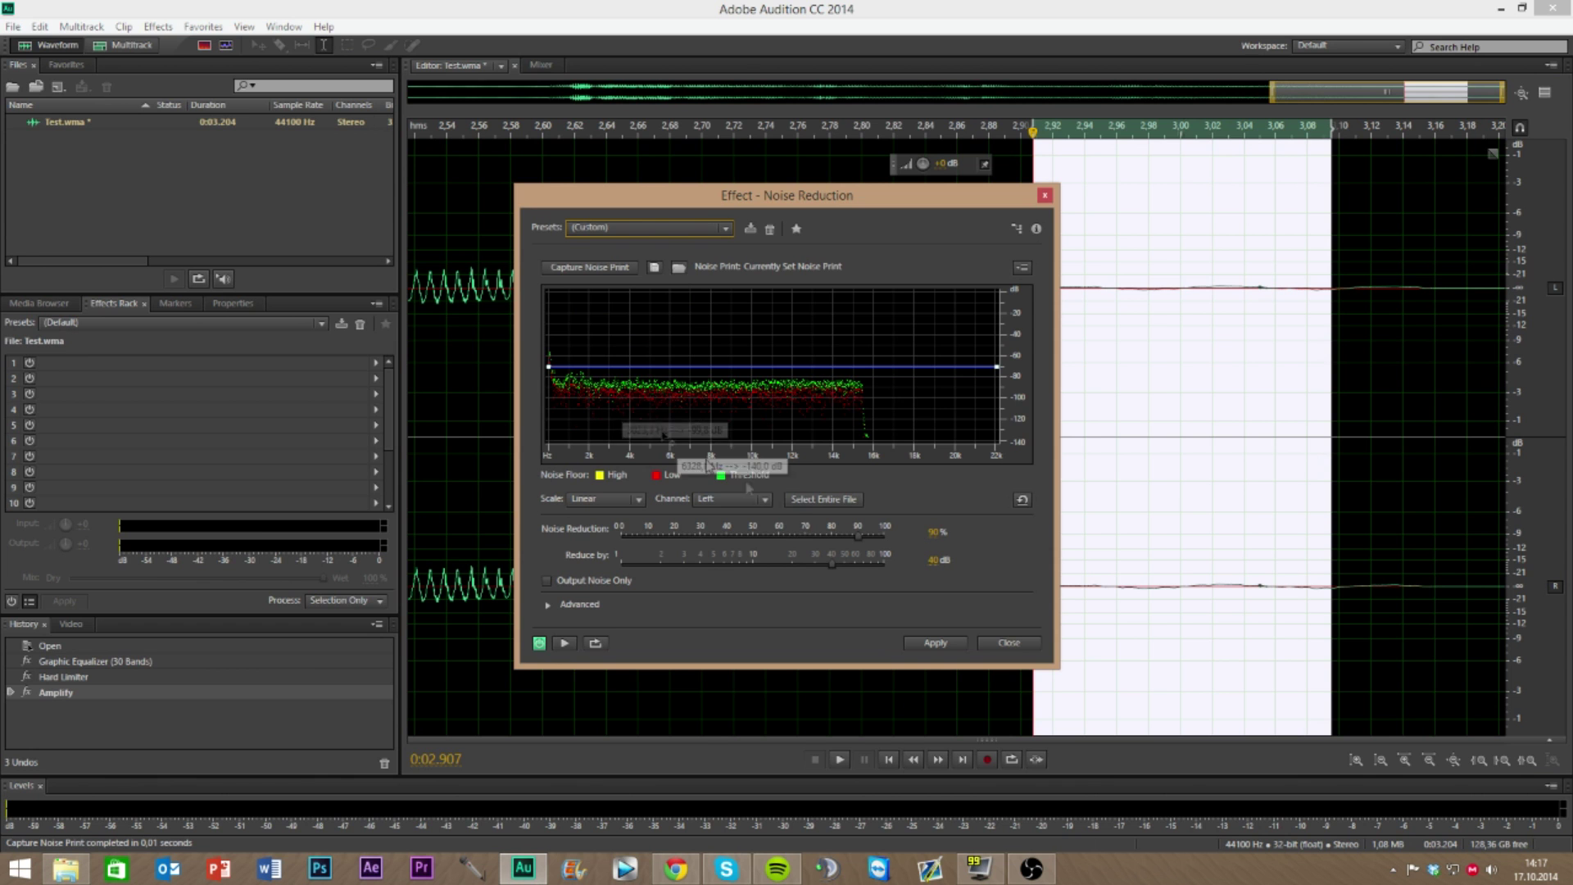
left_click(819, 501)
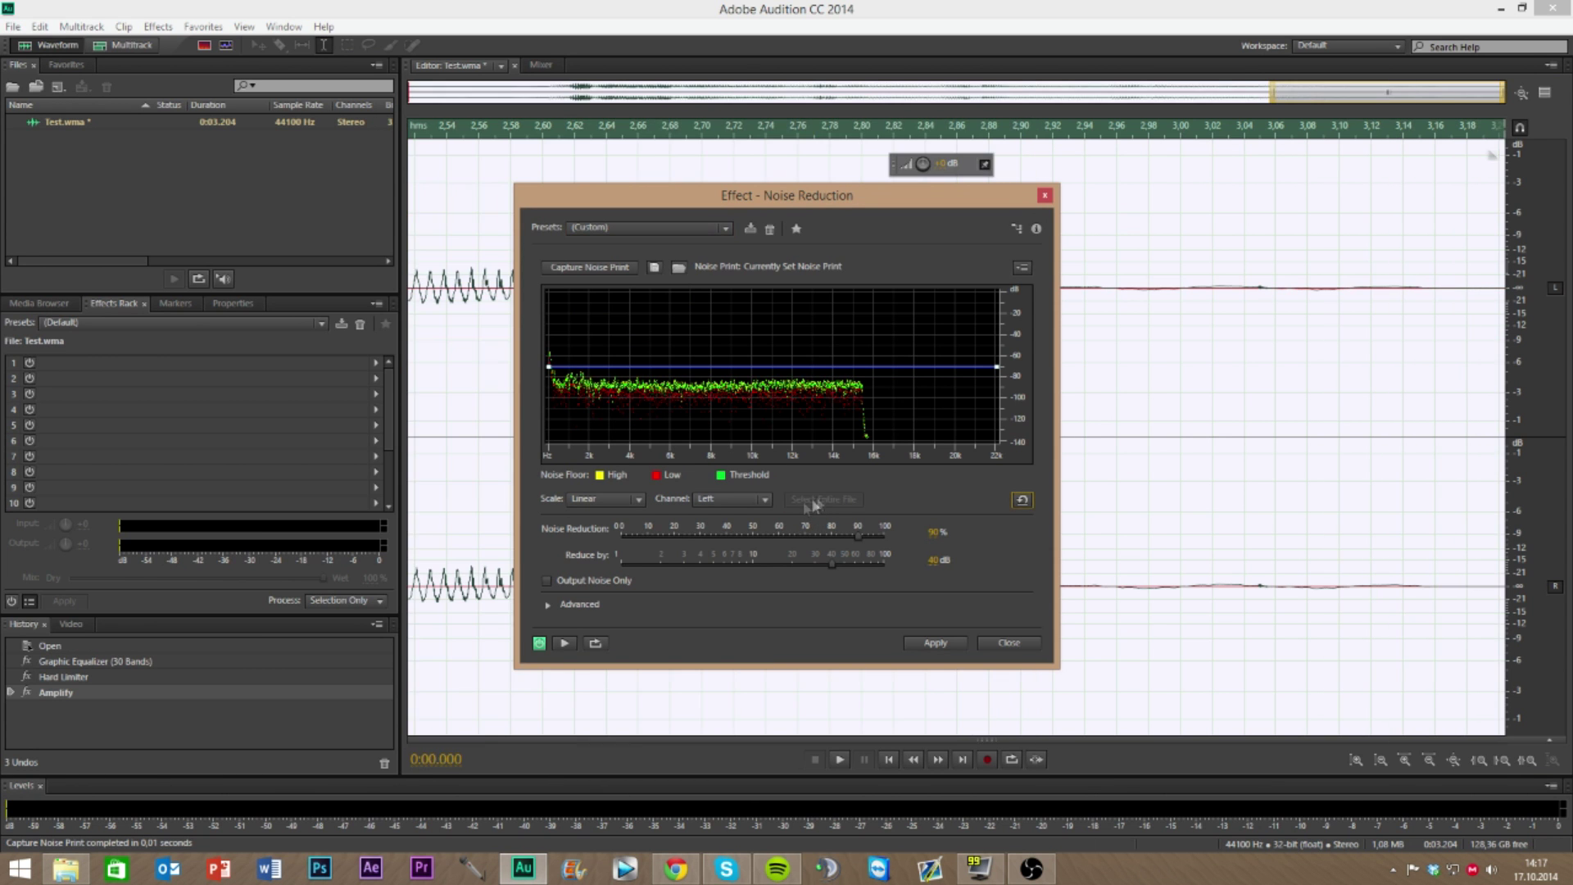
left_click(934, 644)
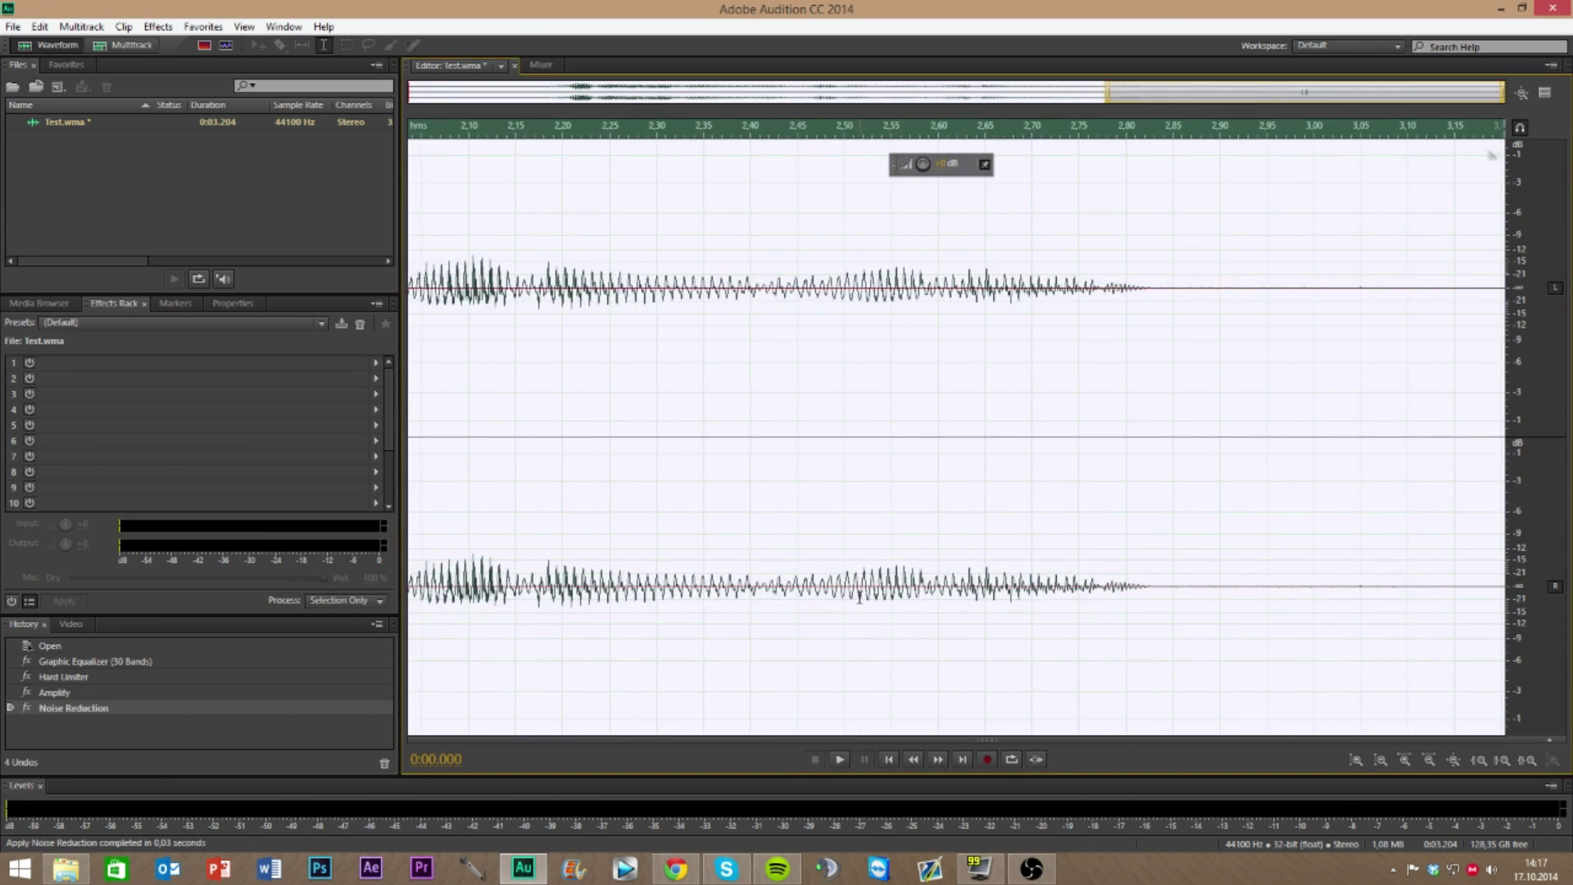
left_click(839, 764)
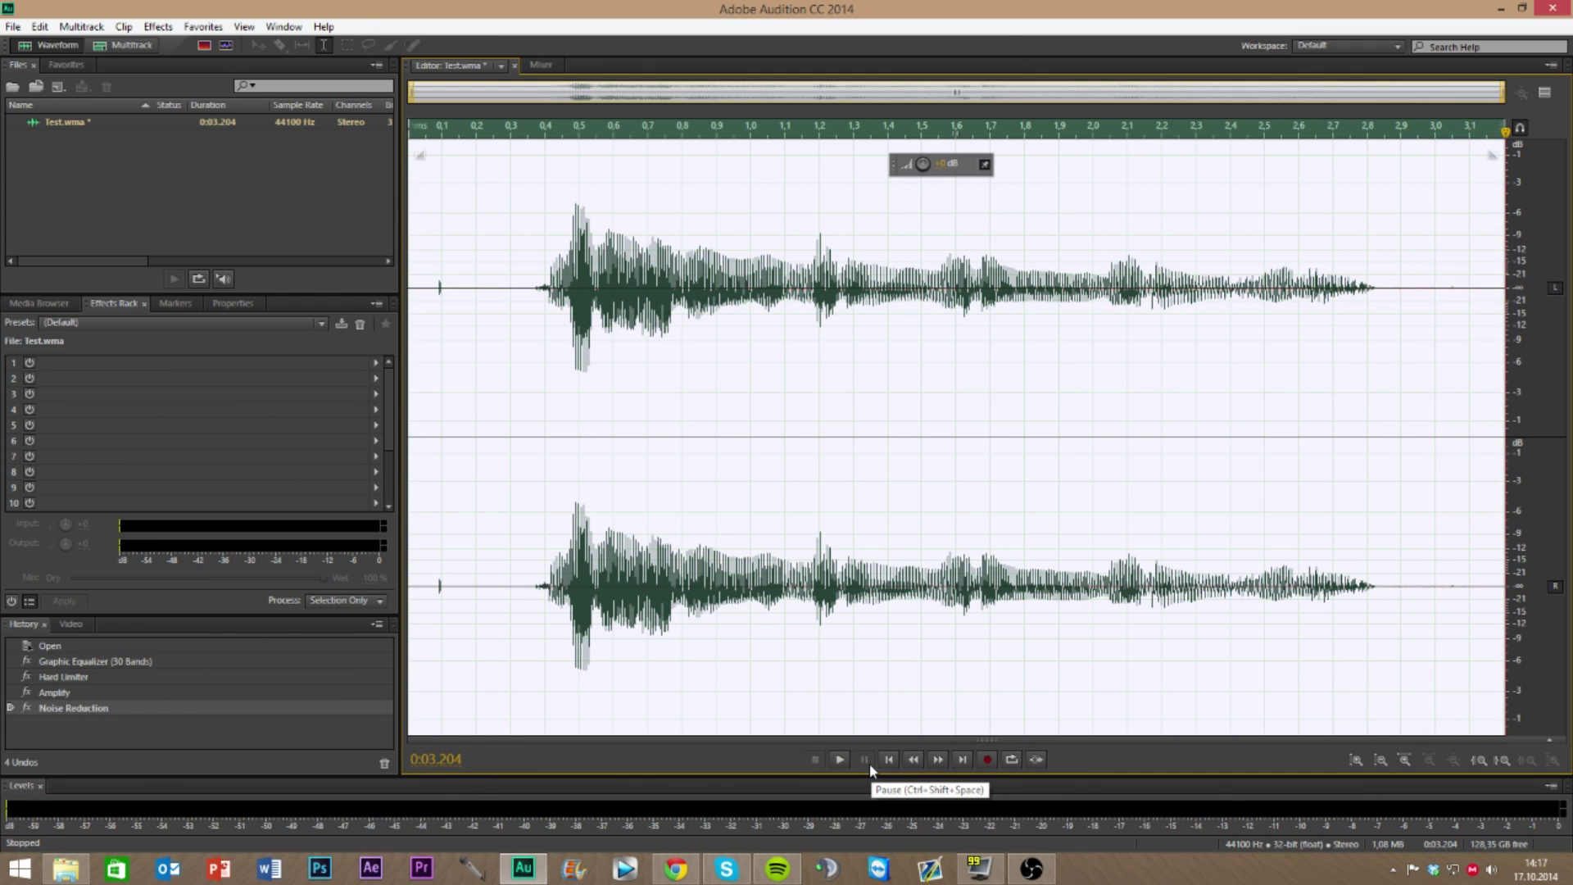
Replay the cleaned clip and close Test.wma, saving the changes with automatic conversion to 44100 Hz Stereo, 16-bit
left_click(838, 758)
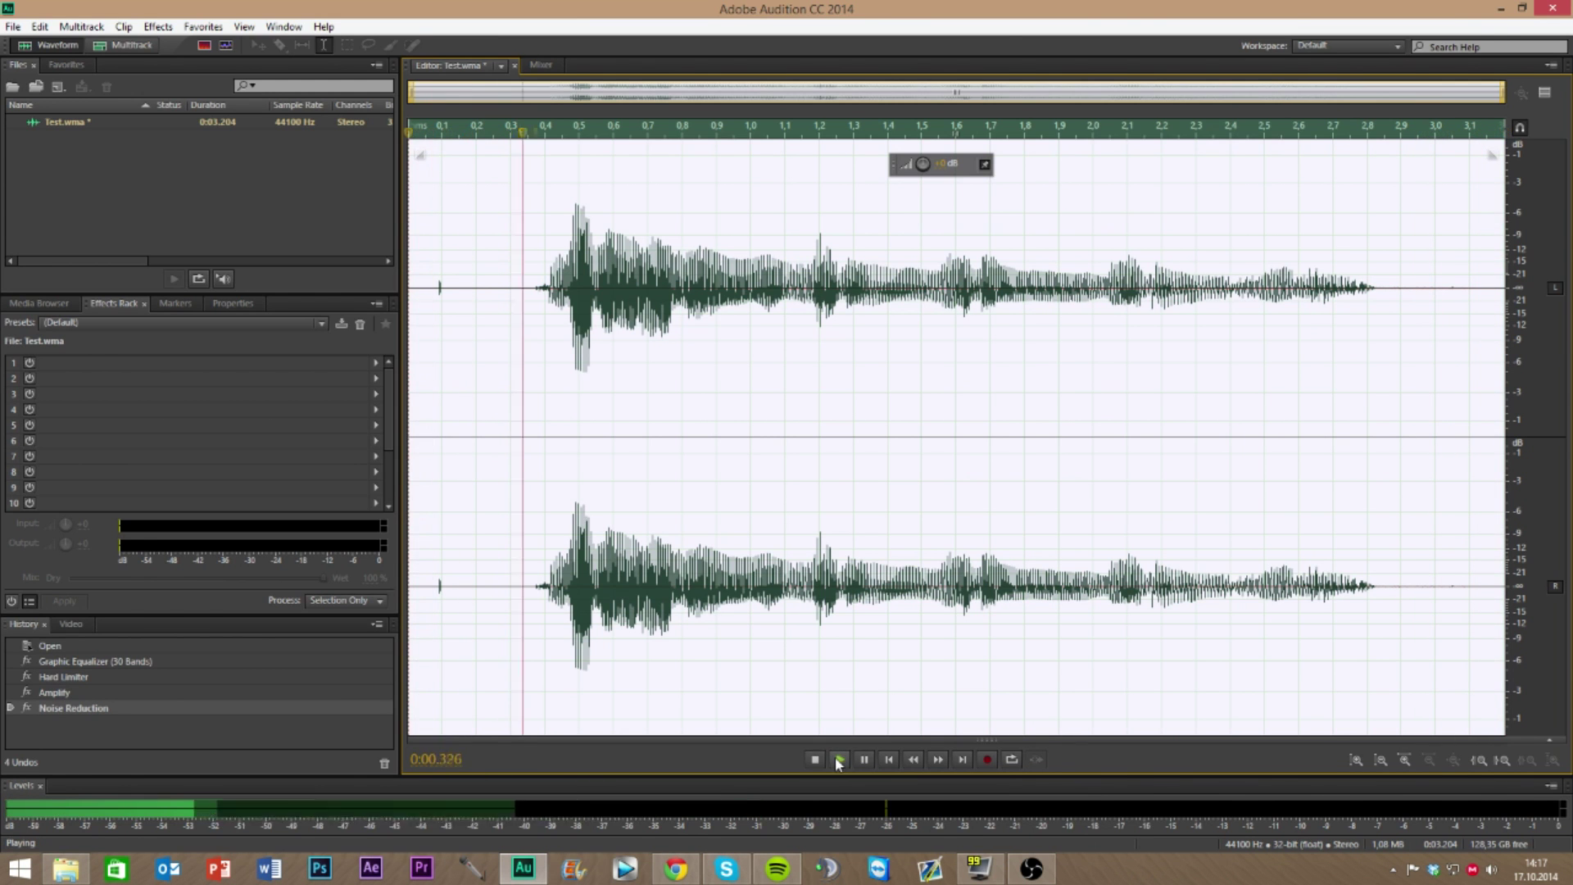
left_click(863, 760)
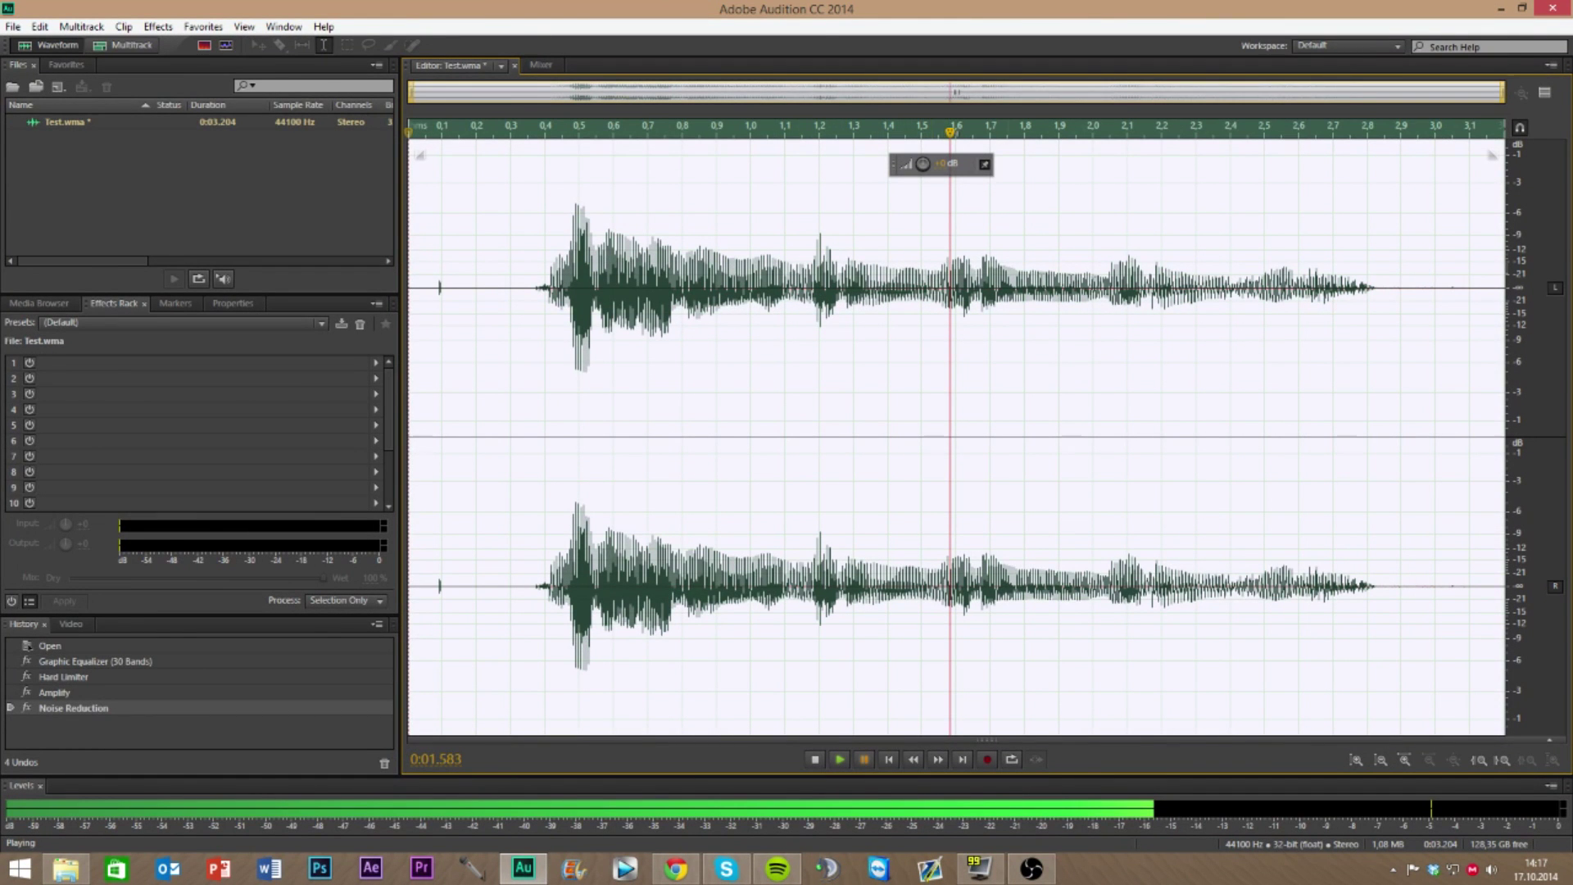
key("ctrl+w")
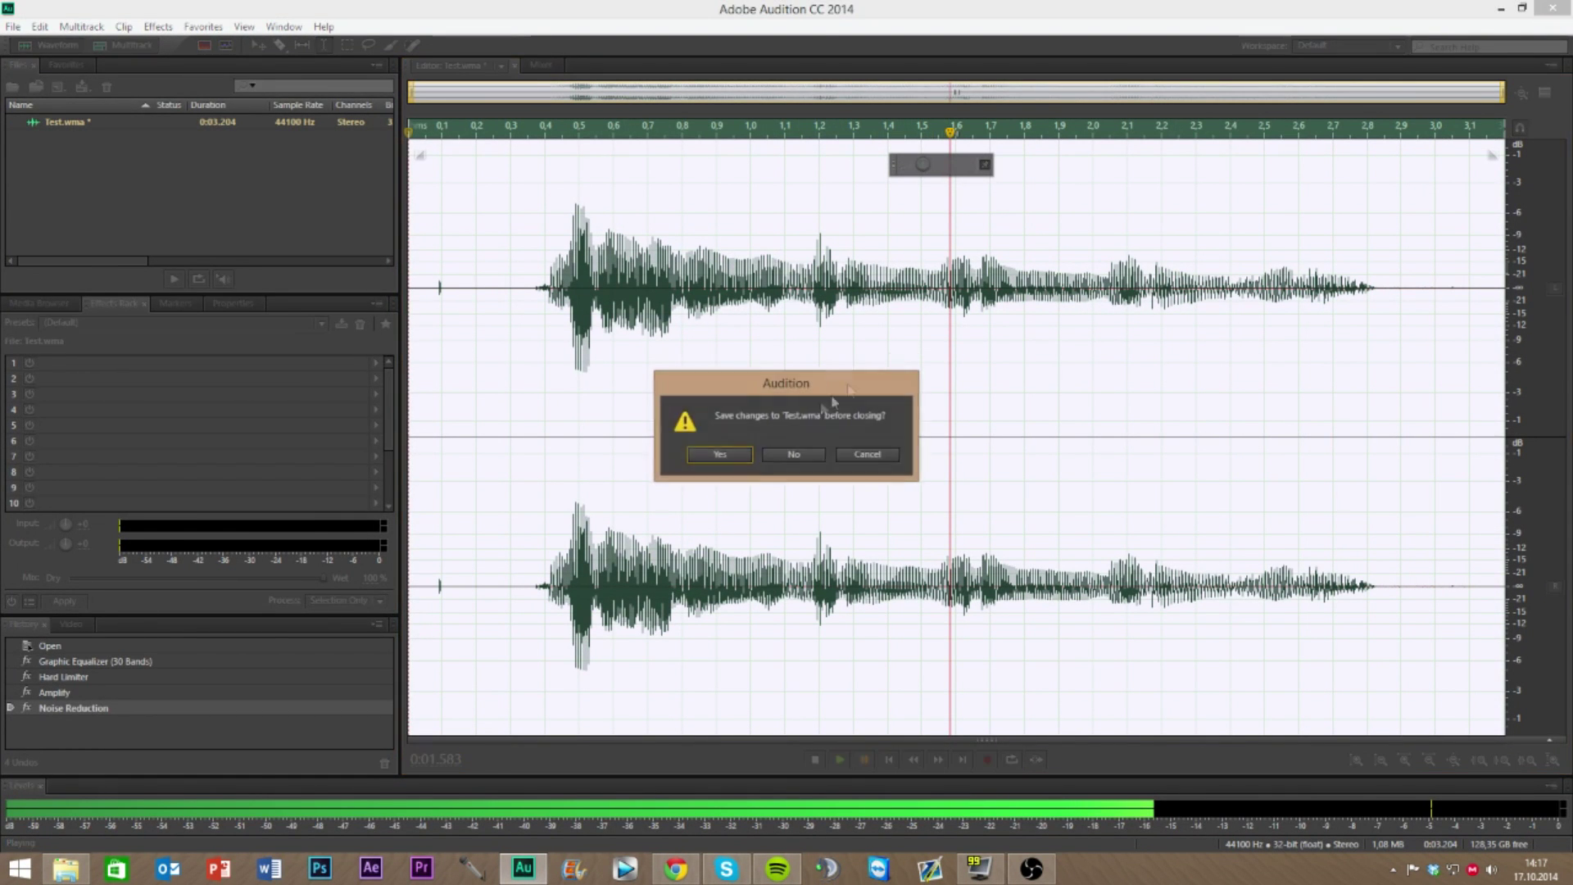
left_click(727, 455)
left_click(866, 470)
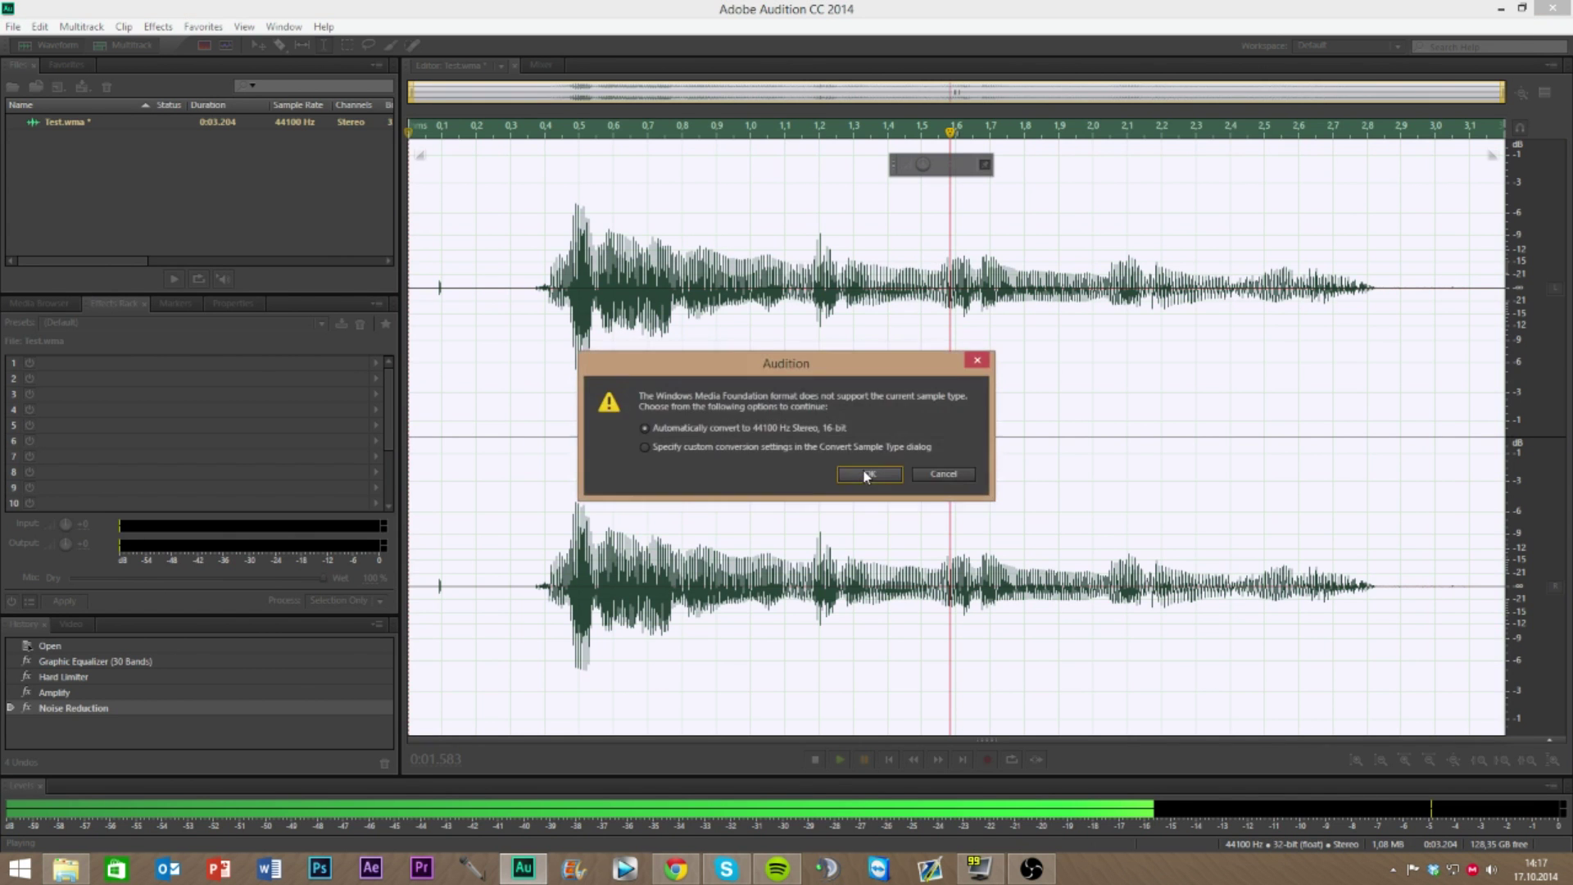
left_click(867, 474)
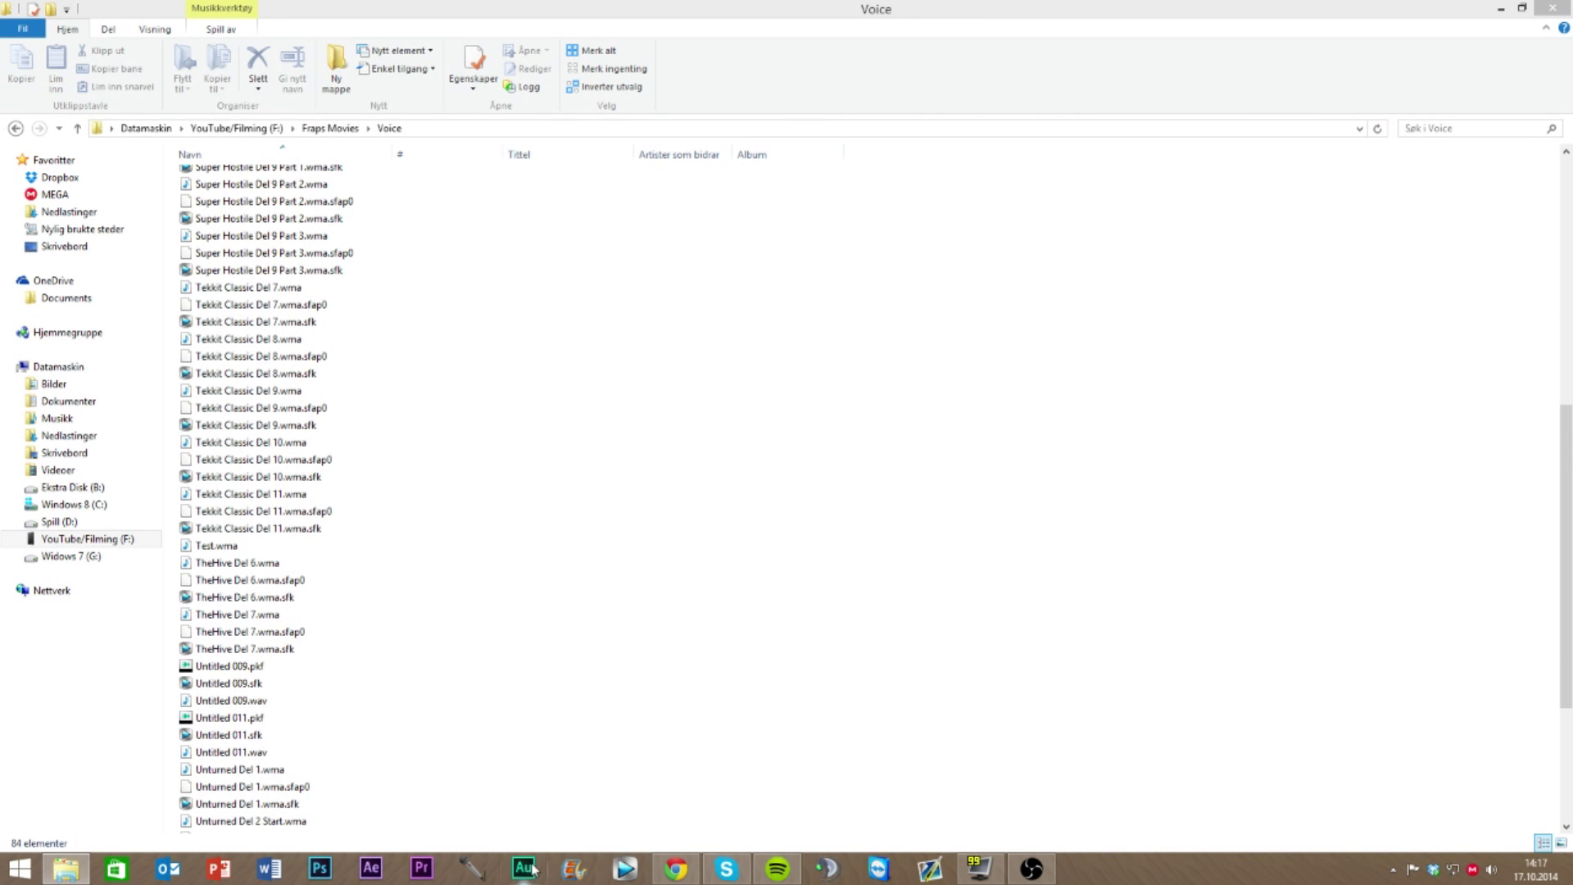
Look over the recordings in the Voice folder and the videos in the Movie Maker Movies folder on the YouTube/Filming (F:) drive
scroll(1147, 435, "up", 6)
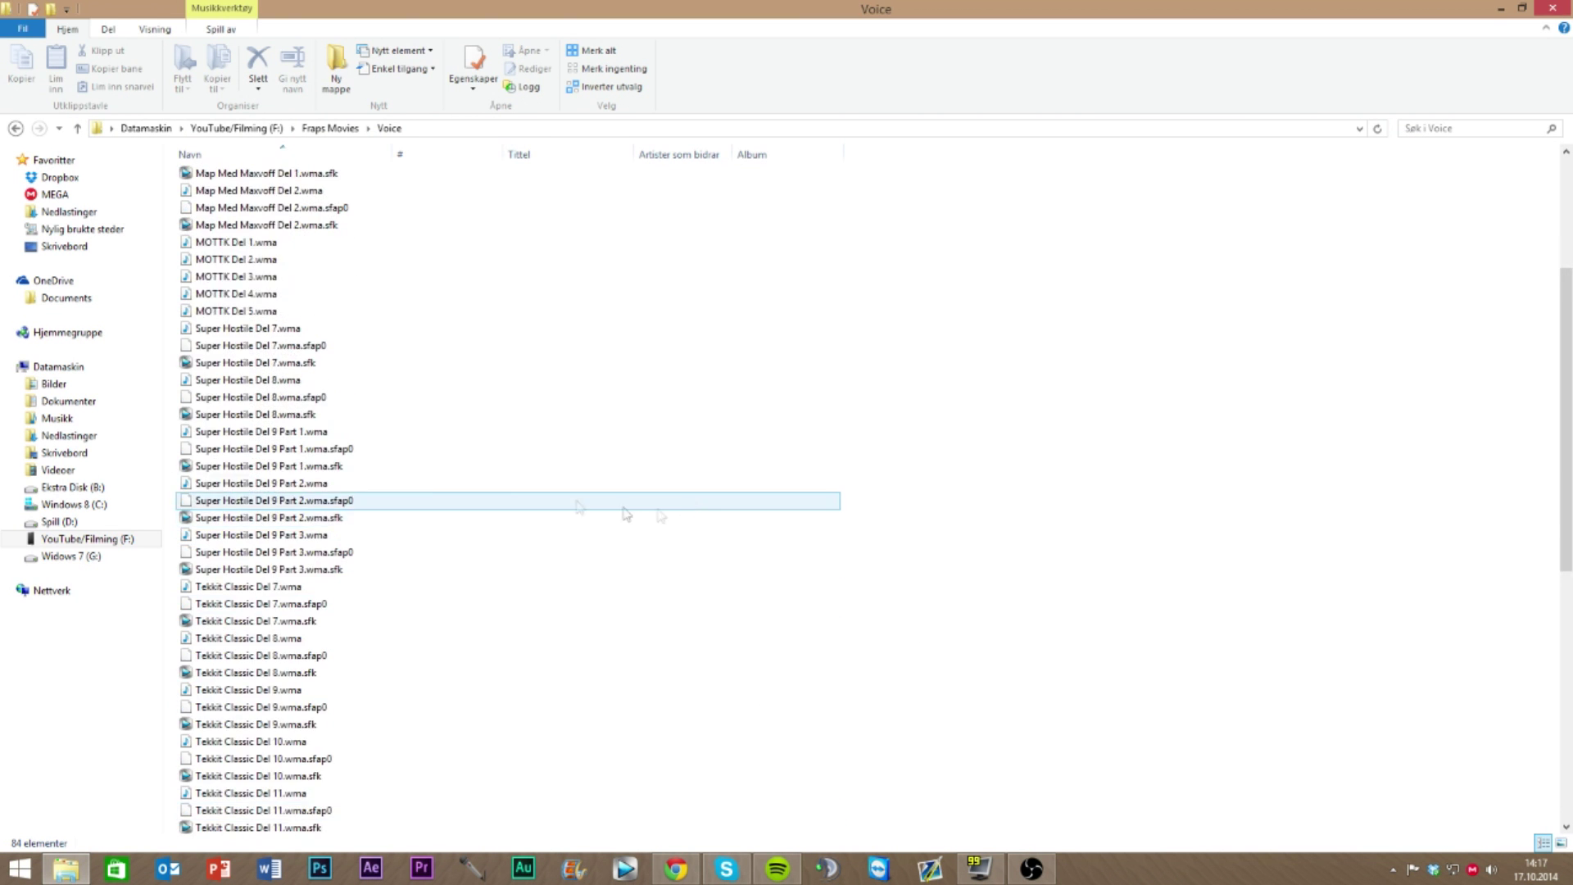
scroll(626, 513, "up", 5)
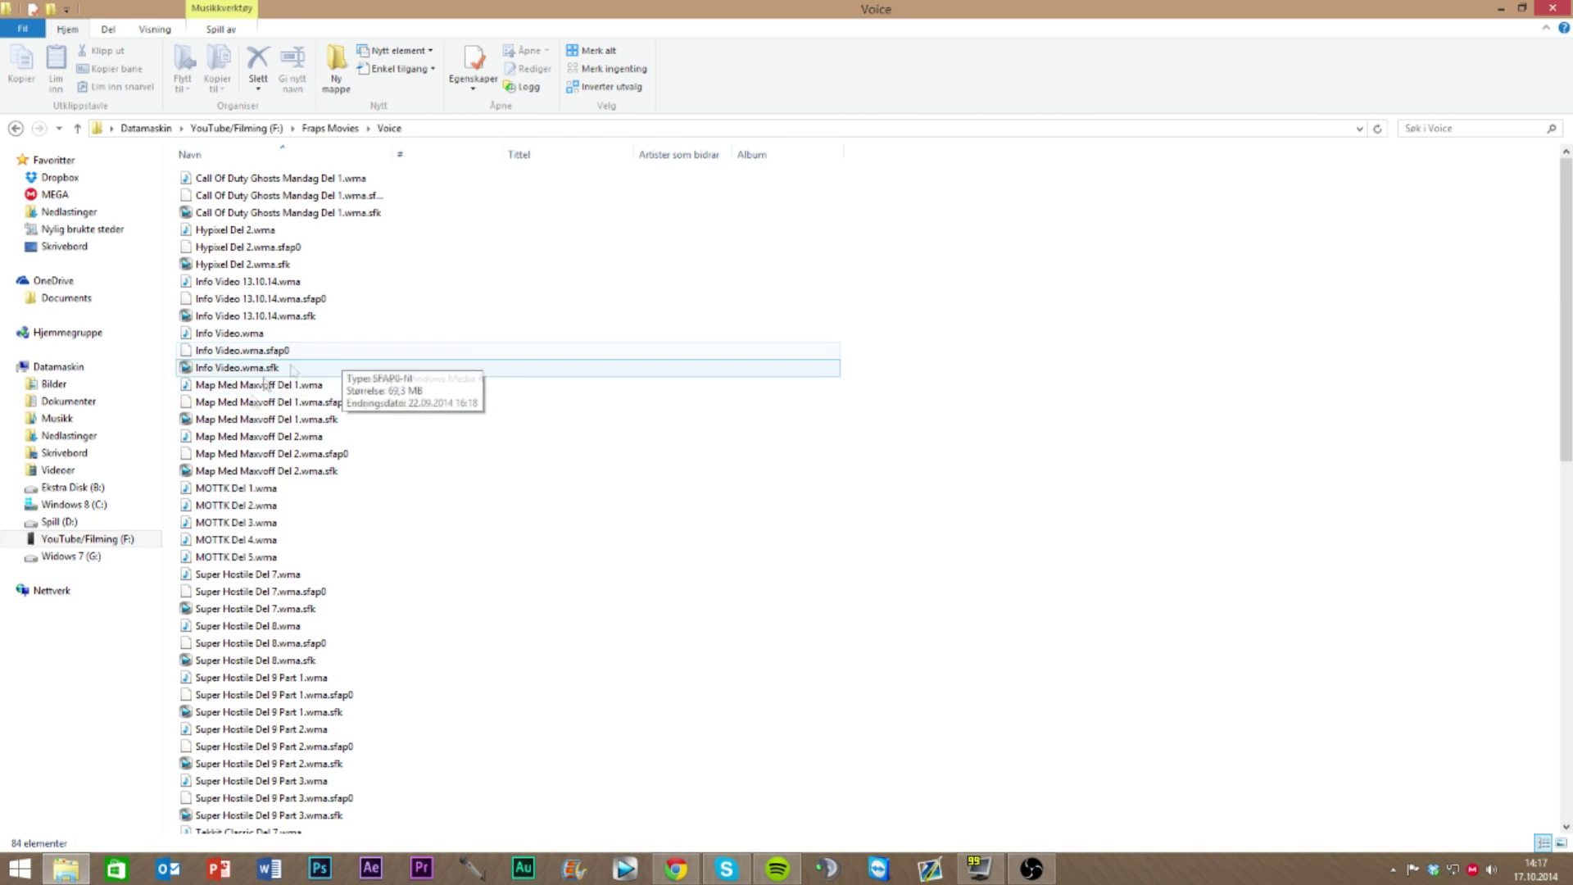
key("BackSpace")
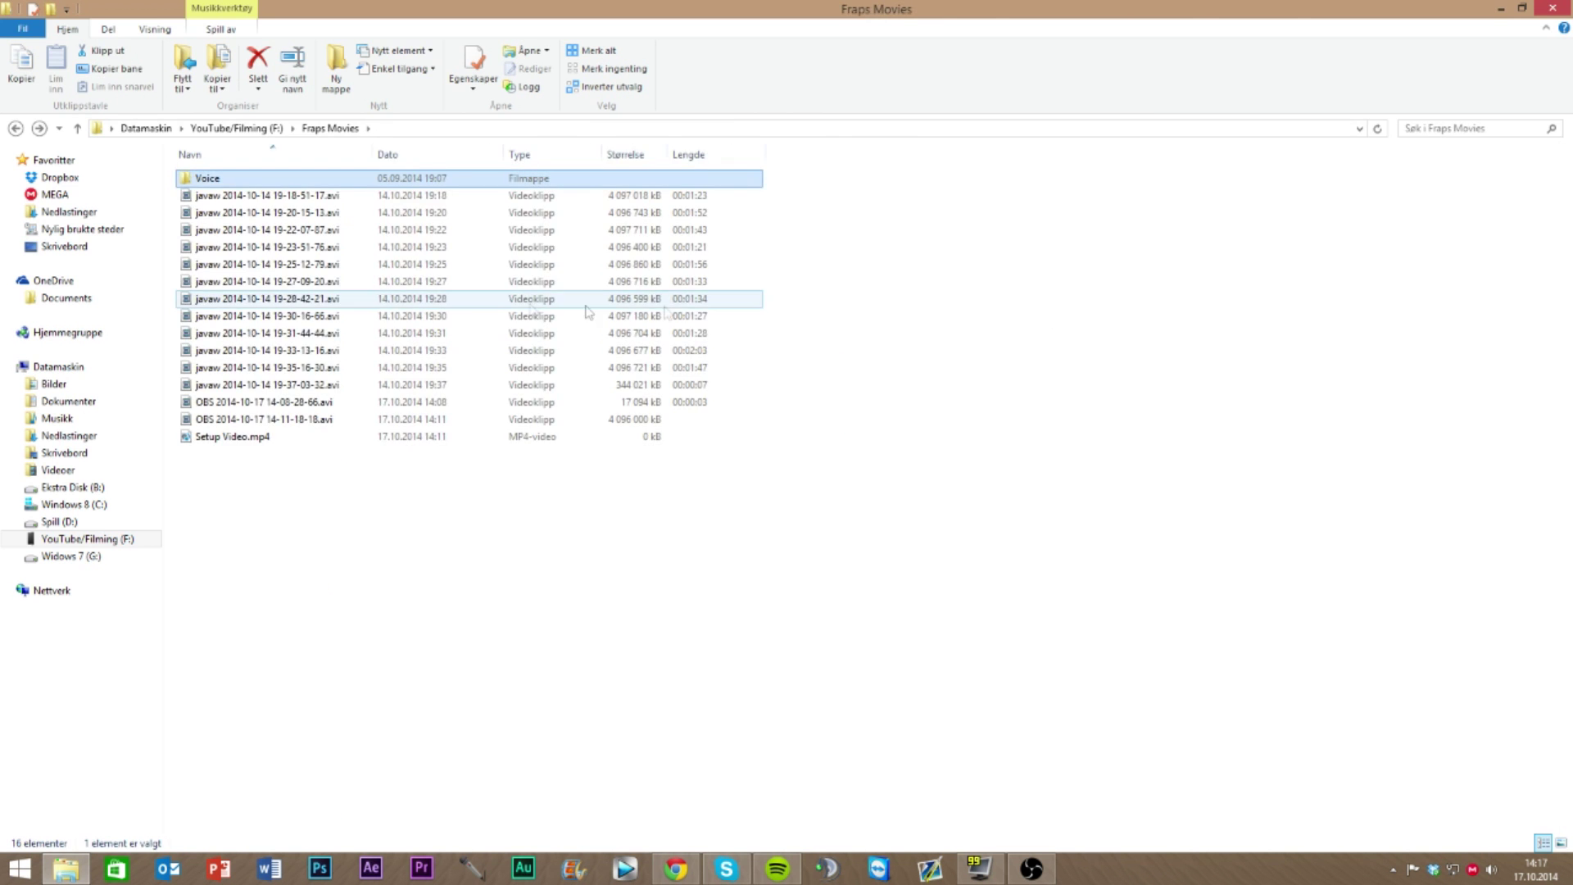
key("BackSpace")
double_click(235, 265)
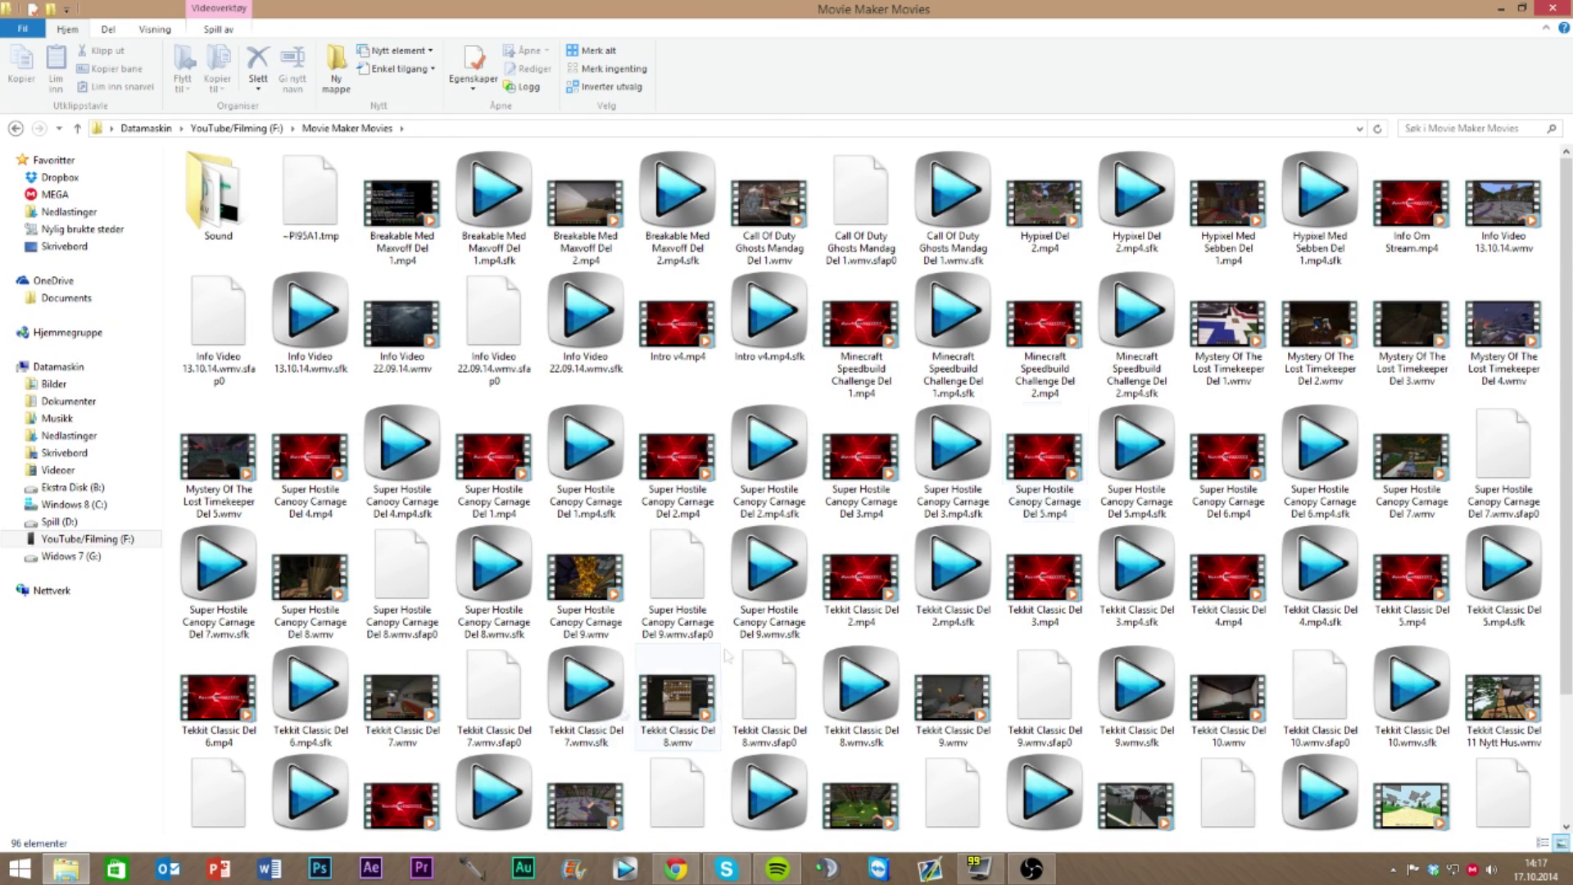
left_click(677, 697)
scroll(677, 697, "down", 2)
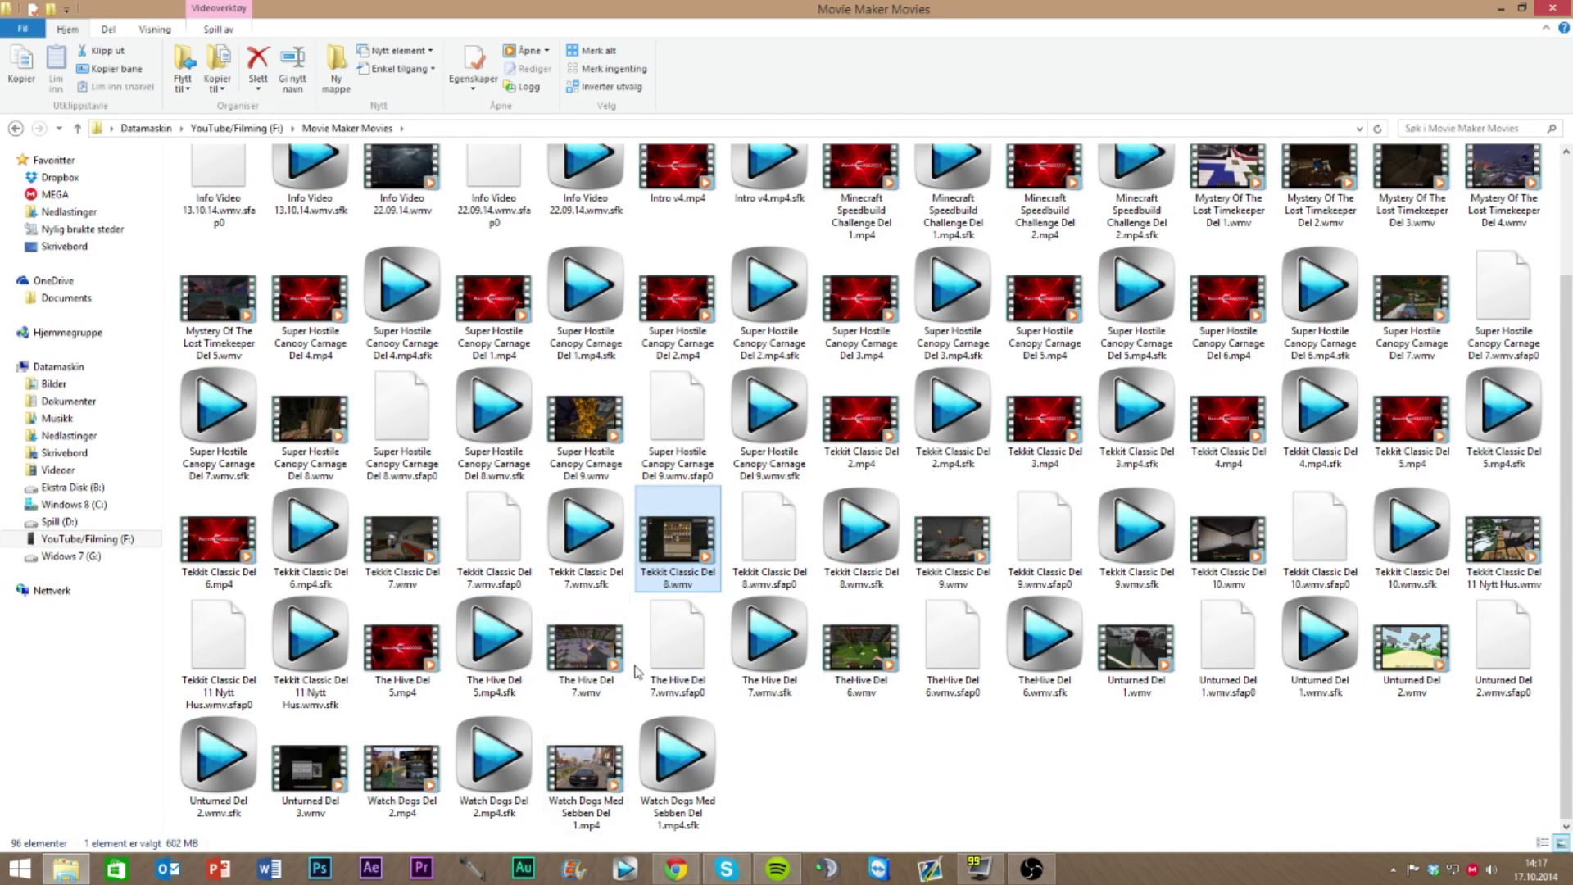
scroll(579, 715, "up", 2)
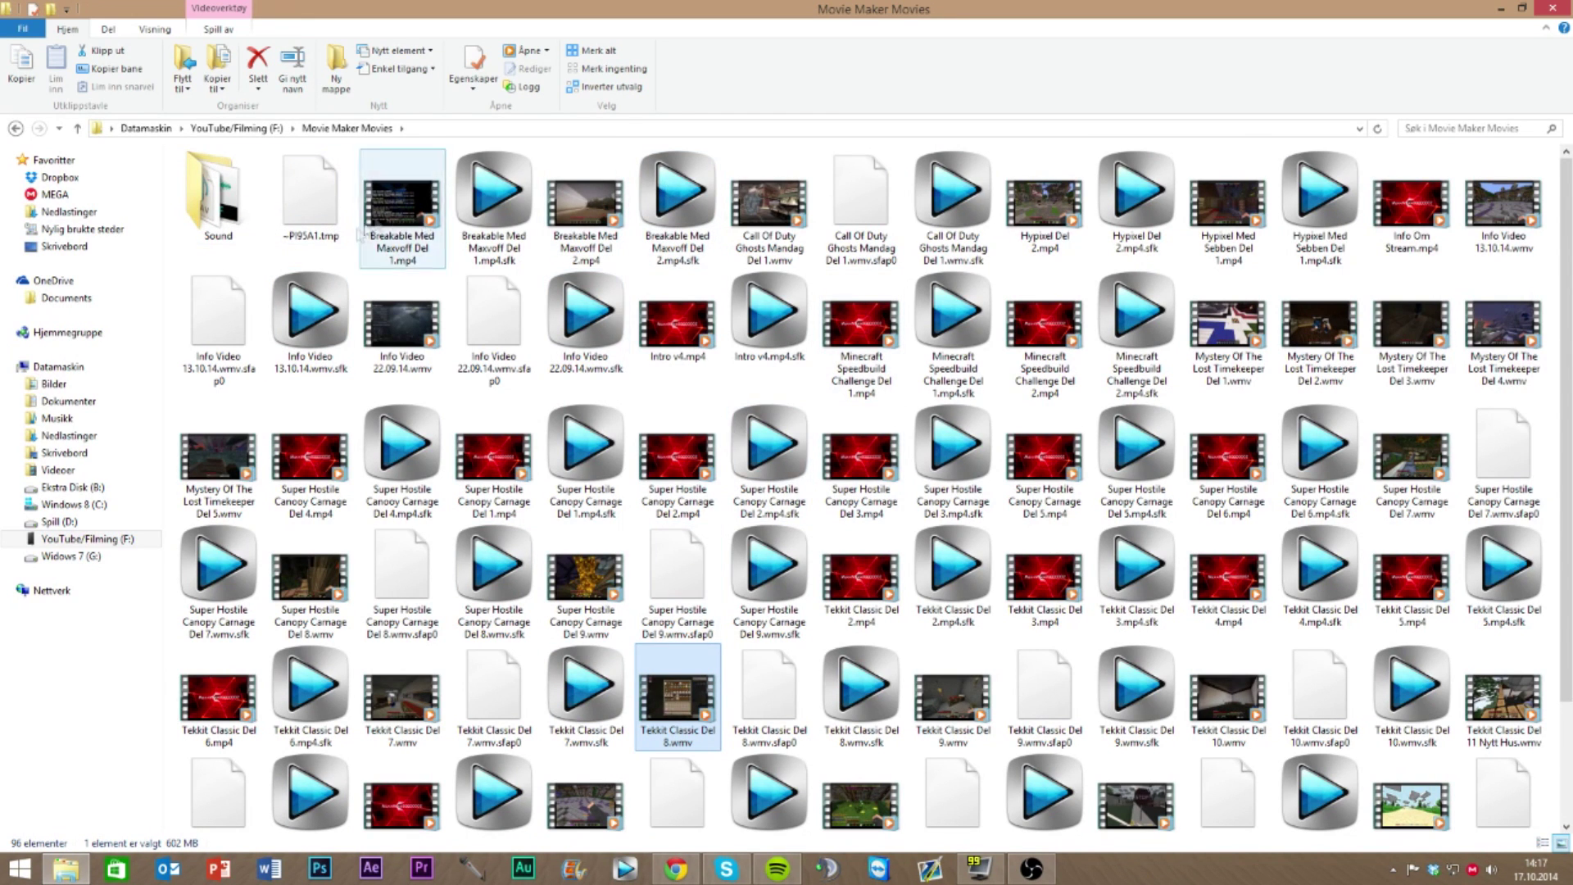
Look through the audio files in the Sound subfolder and return to the Movie Maker Movies folder
left_click(243, 218)
double_click(243, 218)
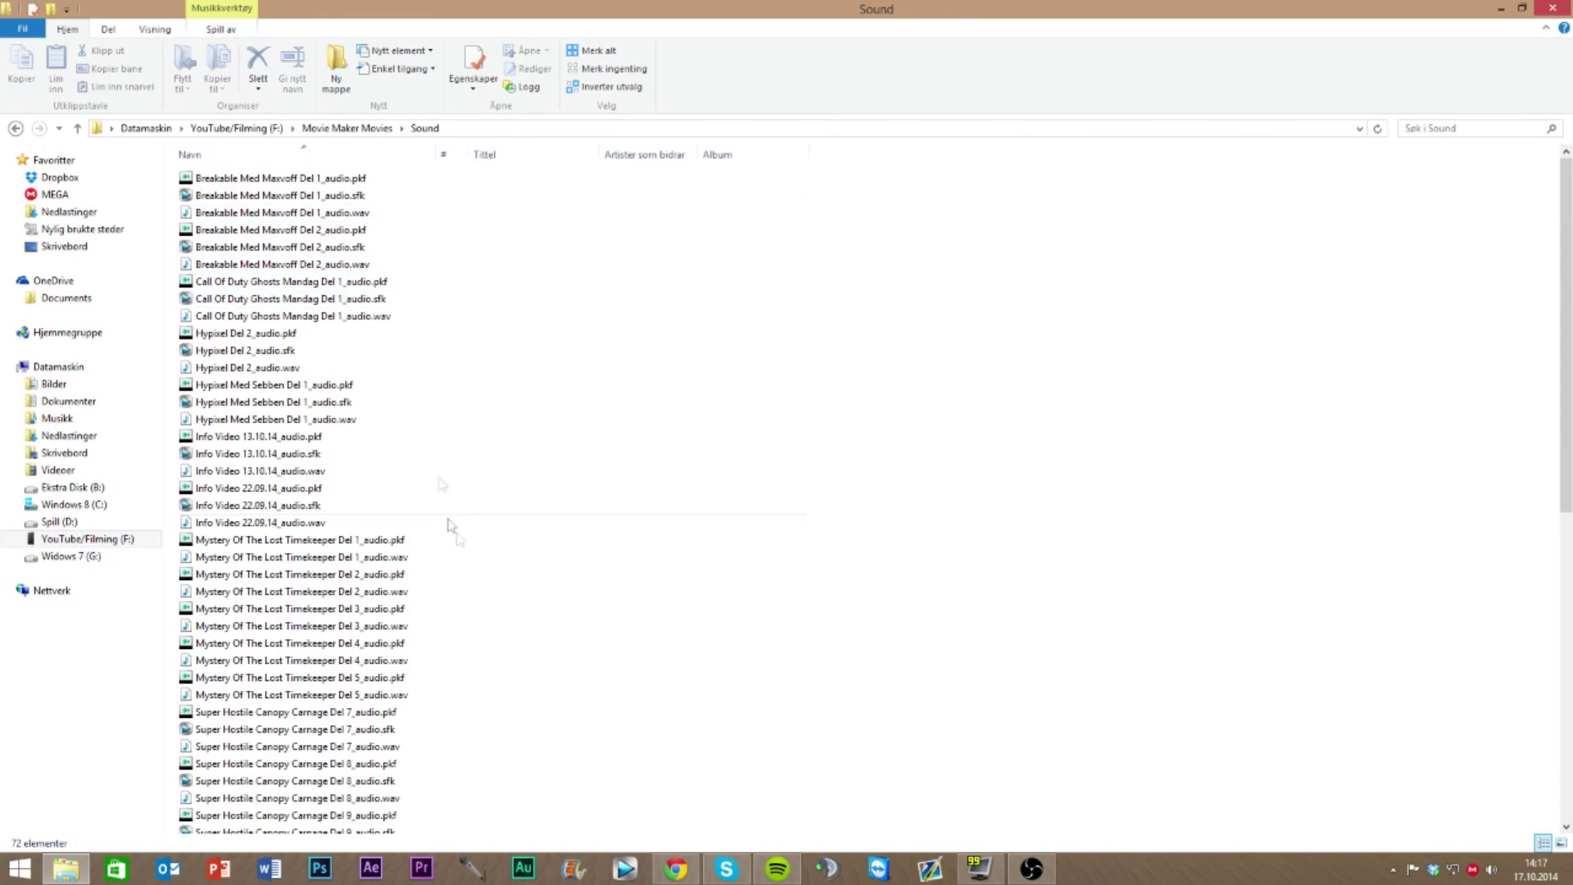
scroll(451, 532, "down", 13)
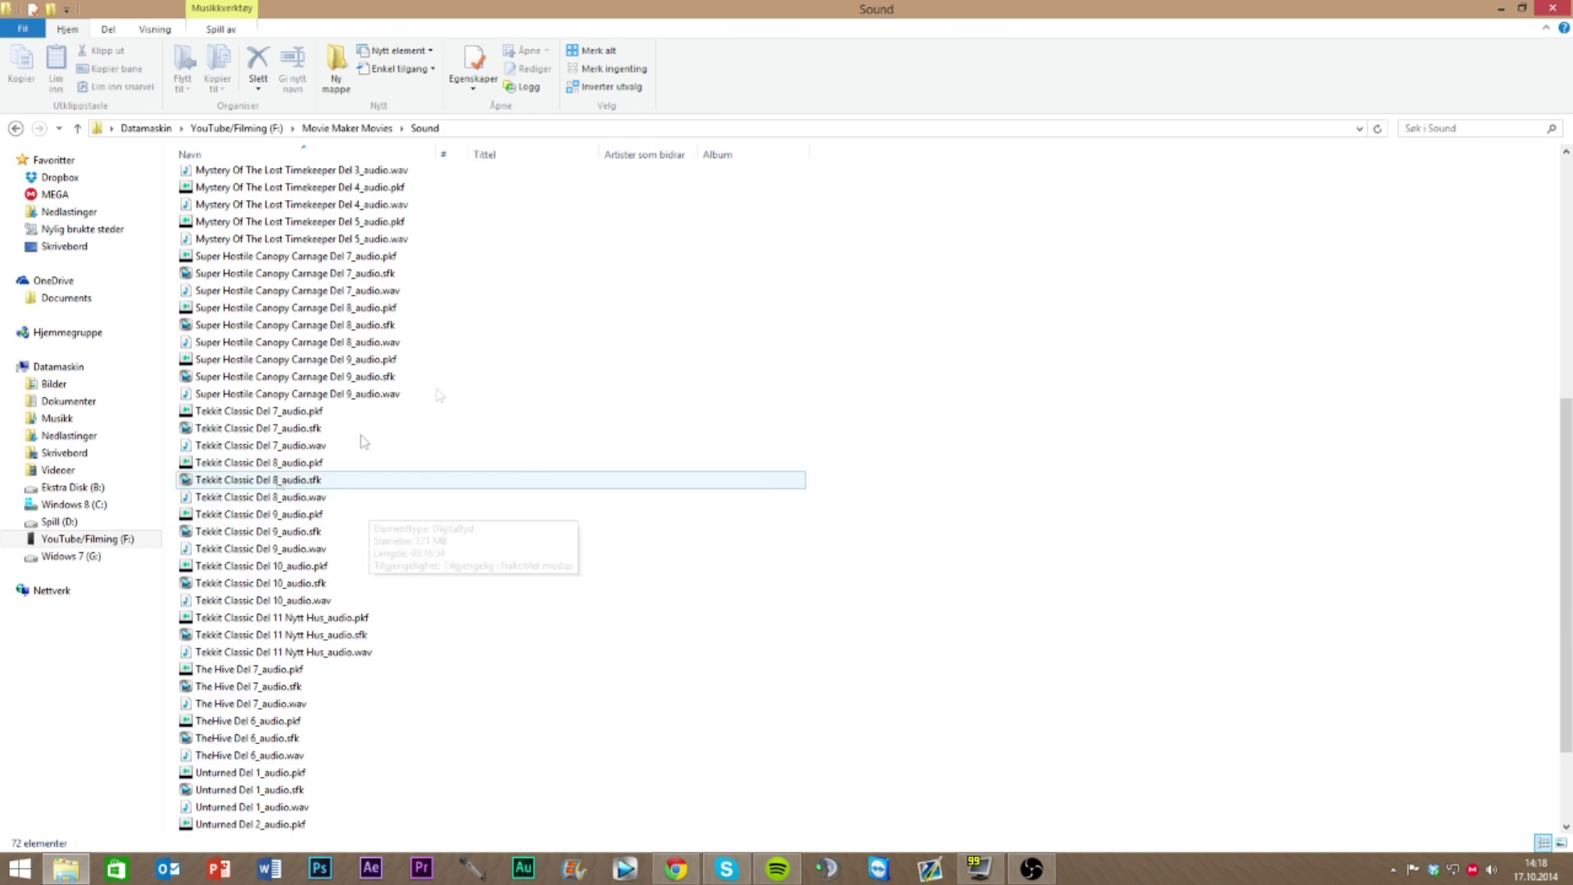
scroll(354, 492, "up", 7)
scroll(356, 468, "down", 9)
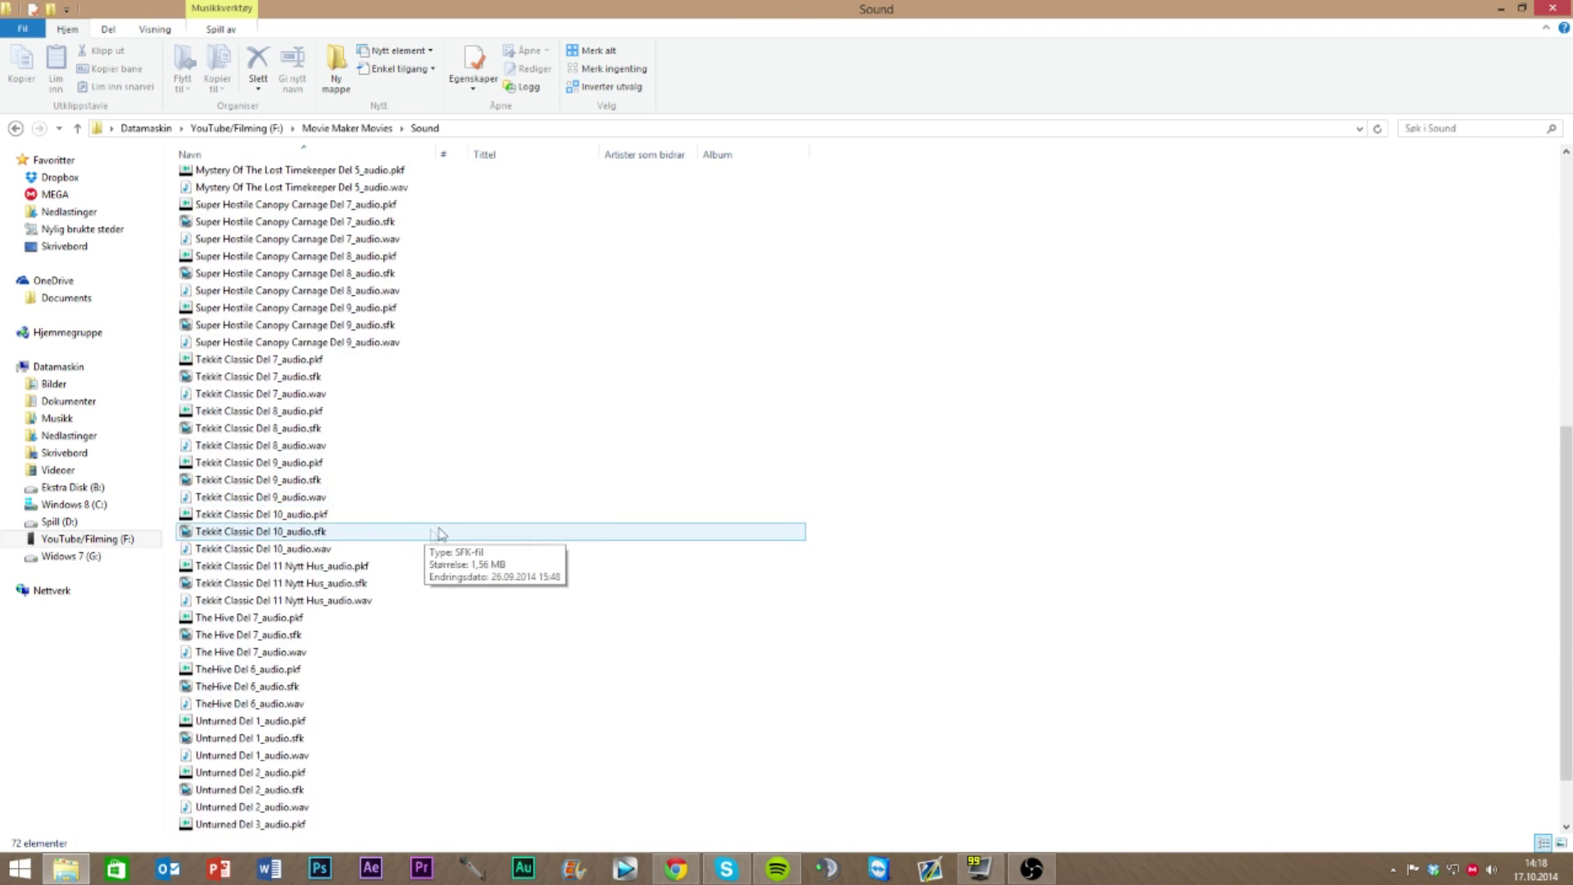
key("BackSpace")
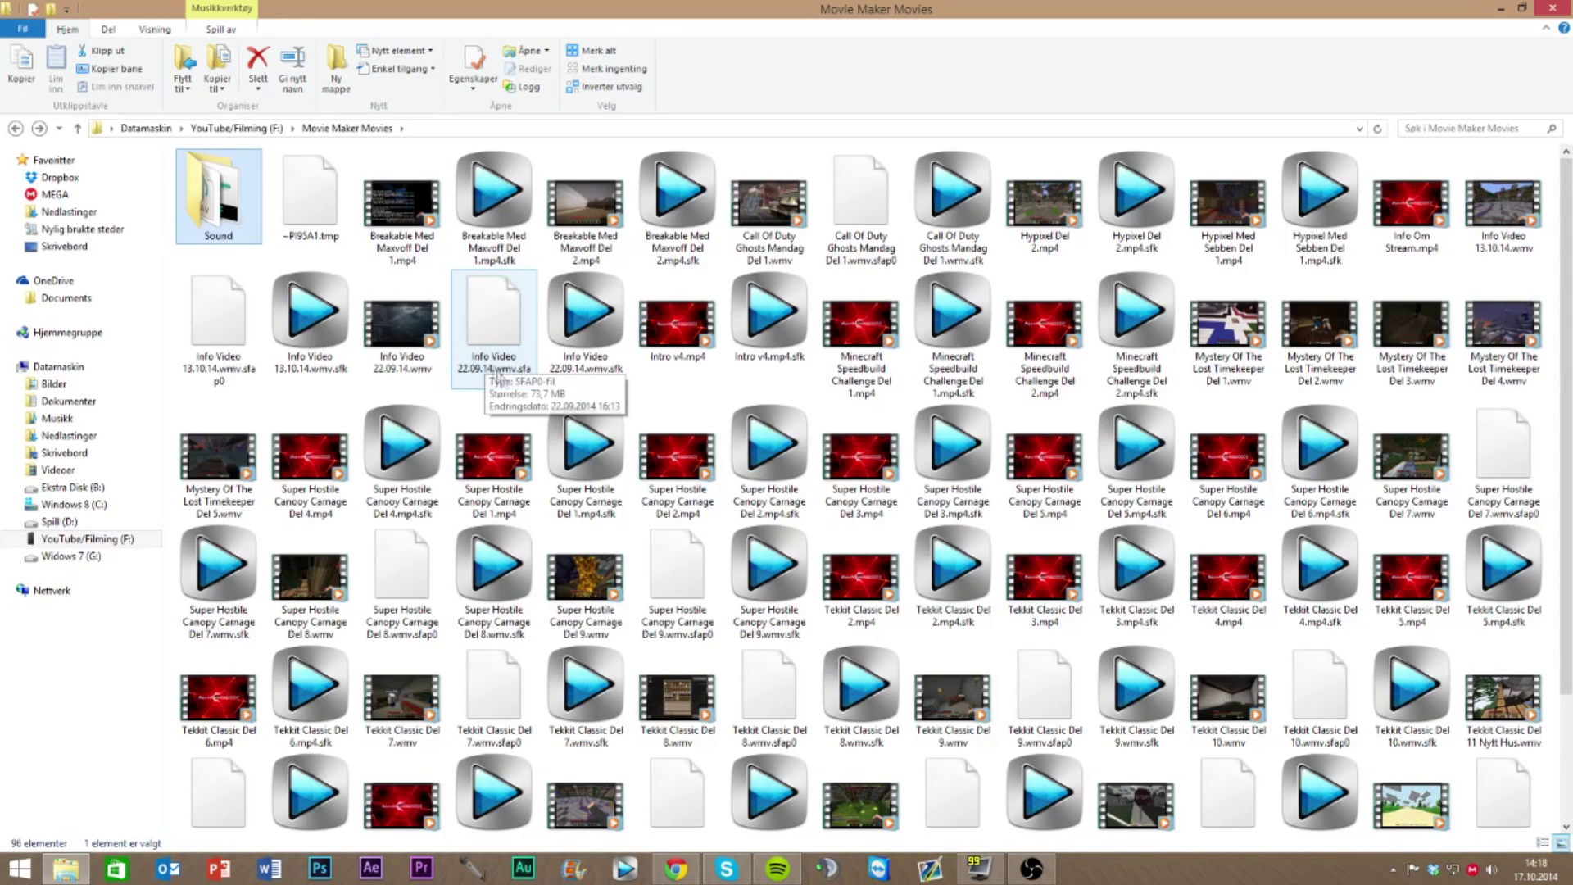
Launch Vegas Pro and place a reduced file window showing the YouTube/Filming (F:) drive over its empty project
left_click(642, 873)
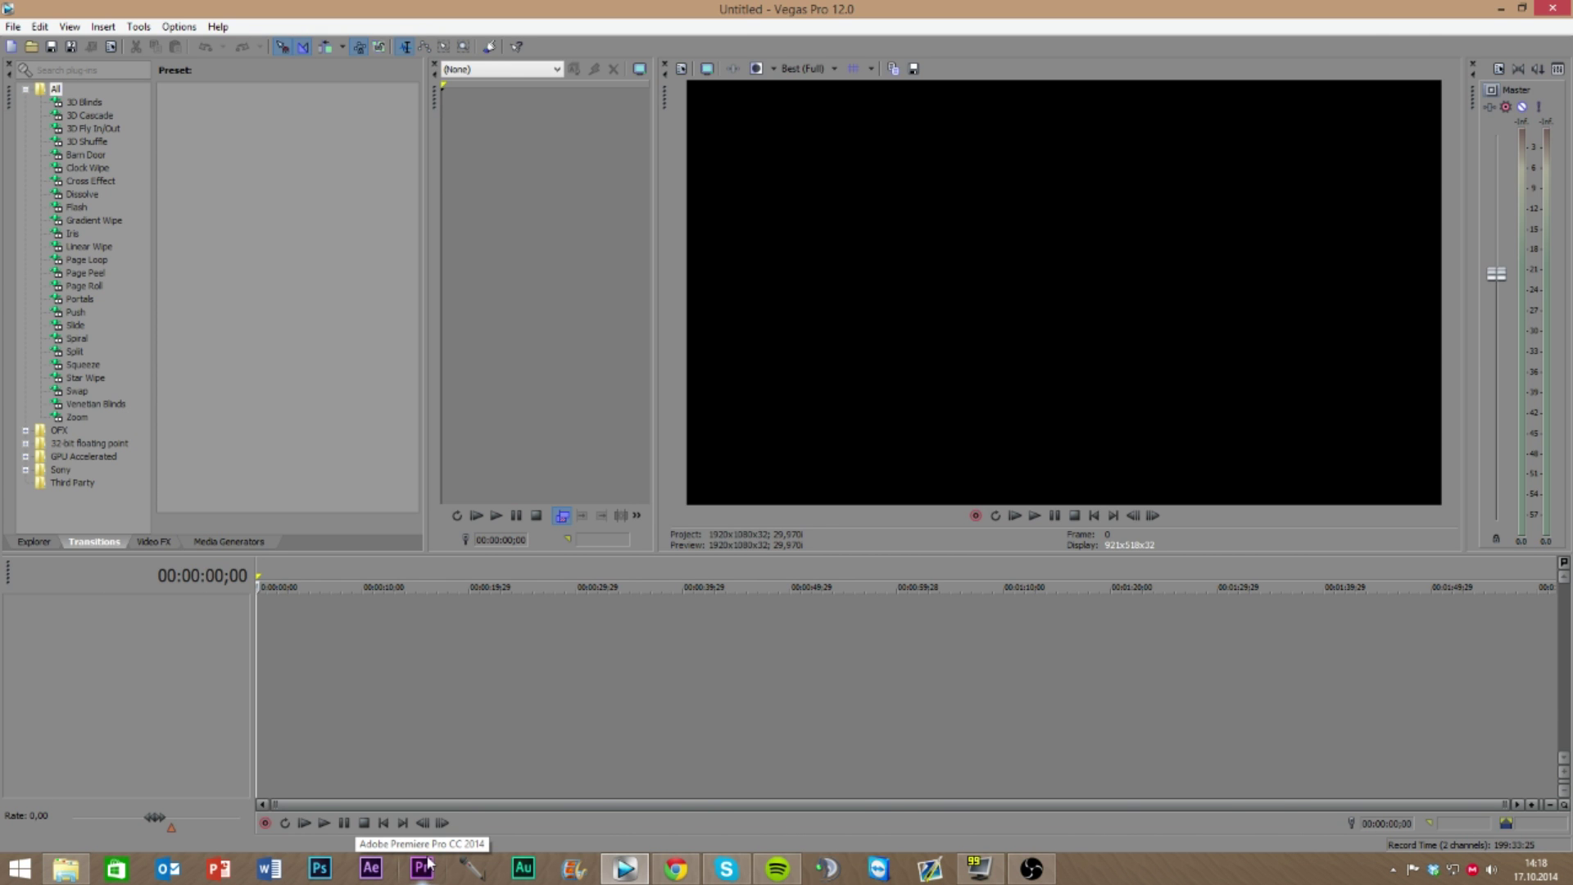
left_click(424, 867)
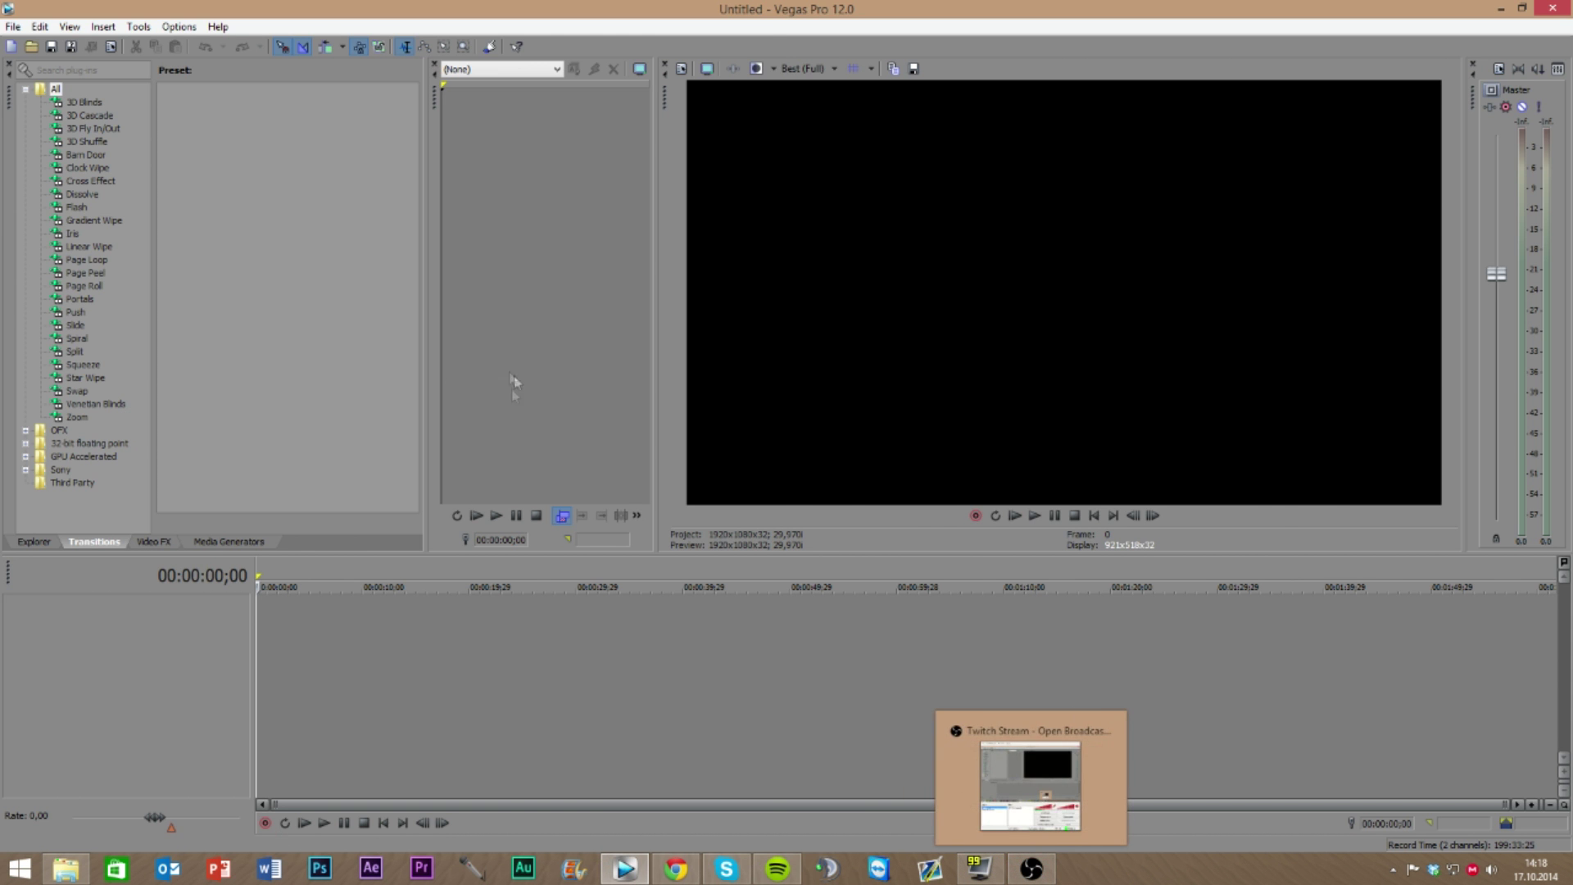
left_click(65, 869)
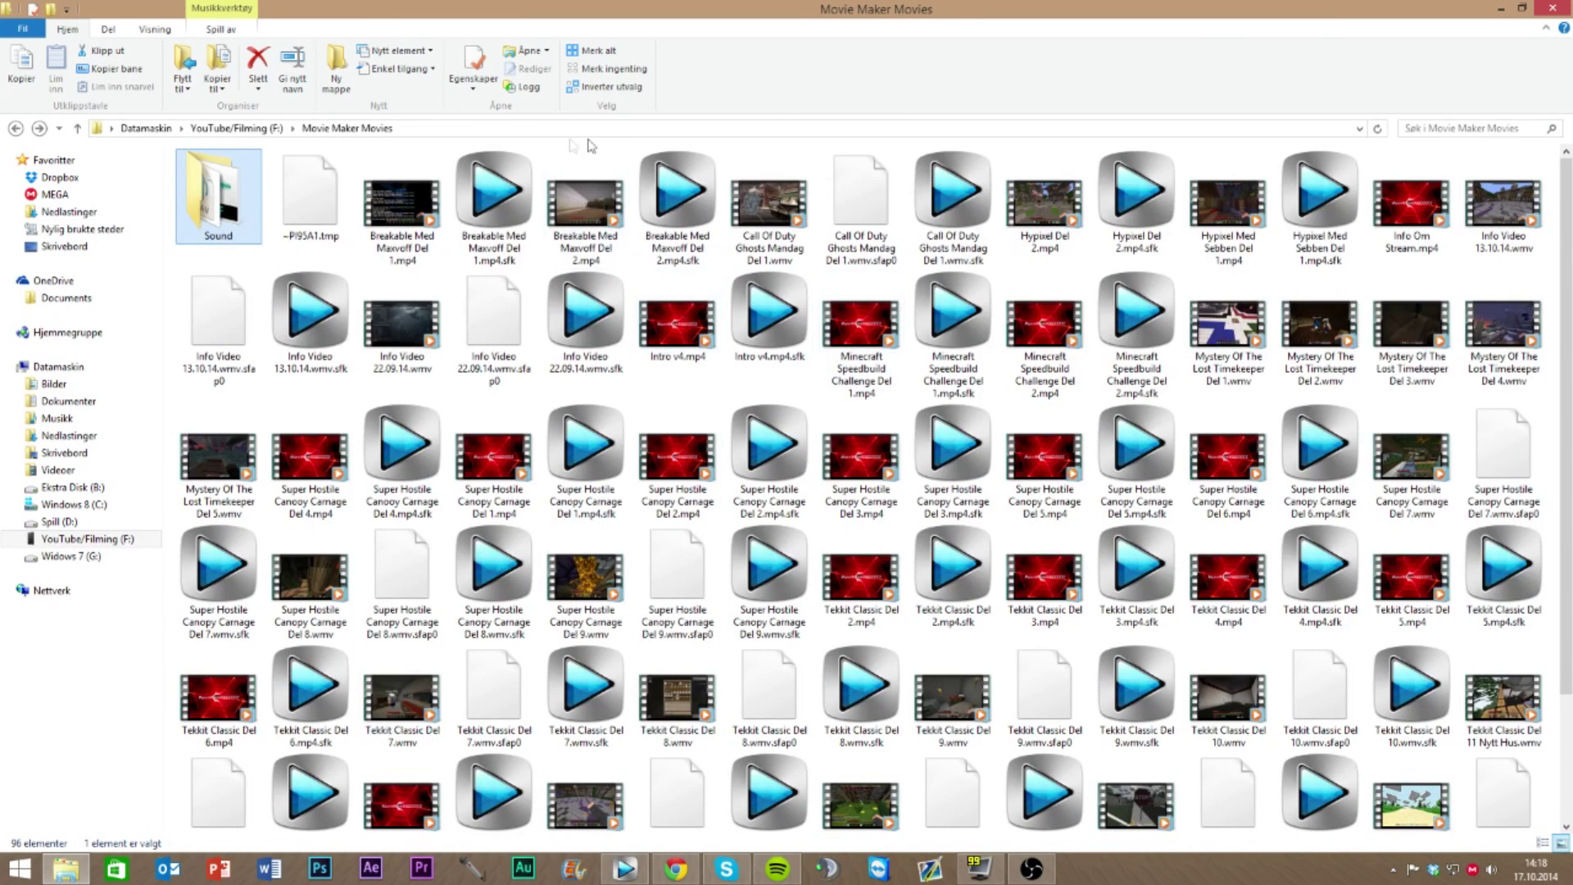
key("BackSpace")
key("super+Down")
left_click_drag(796, 112, 989, 117)
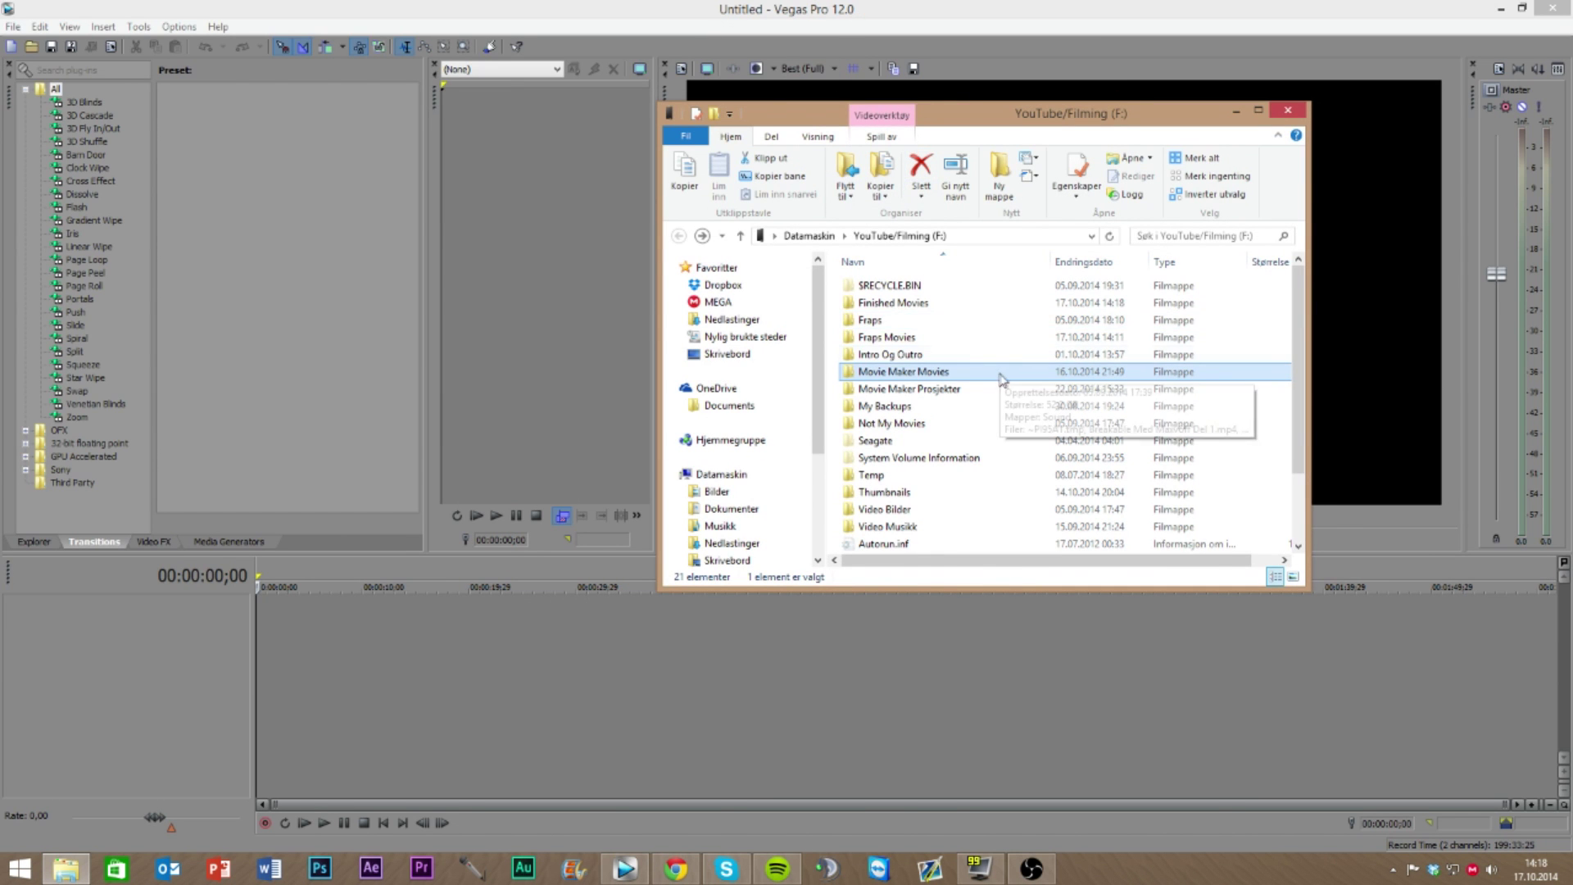
Add Intro v5.mp4 from the Intro Og Outro folder to the very start of the timeline
double_click(923, 354)
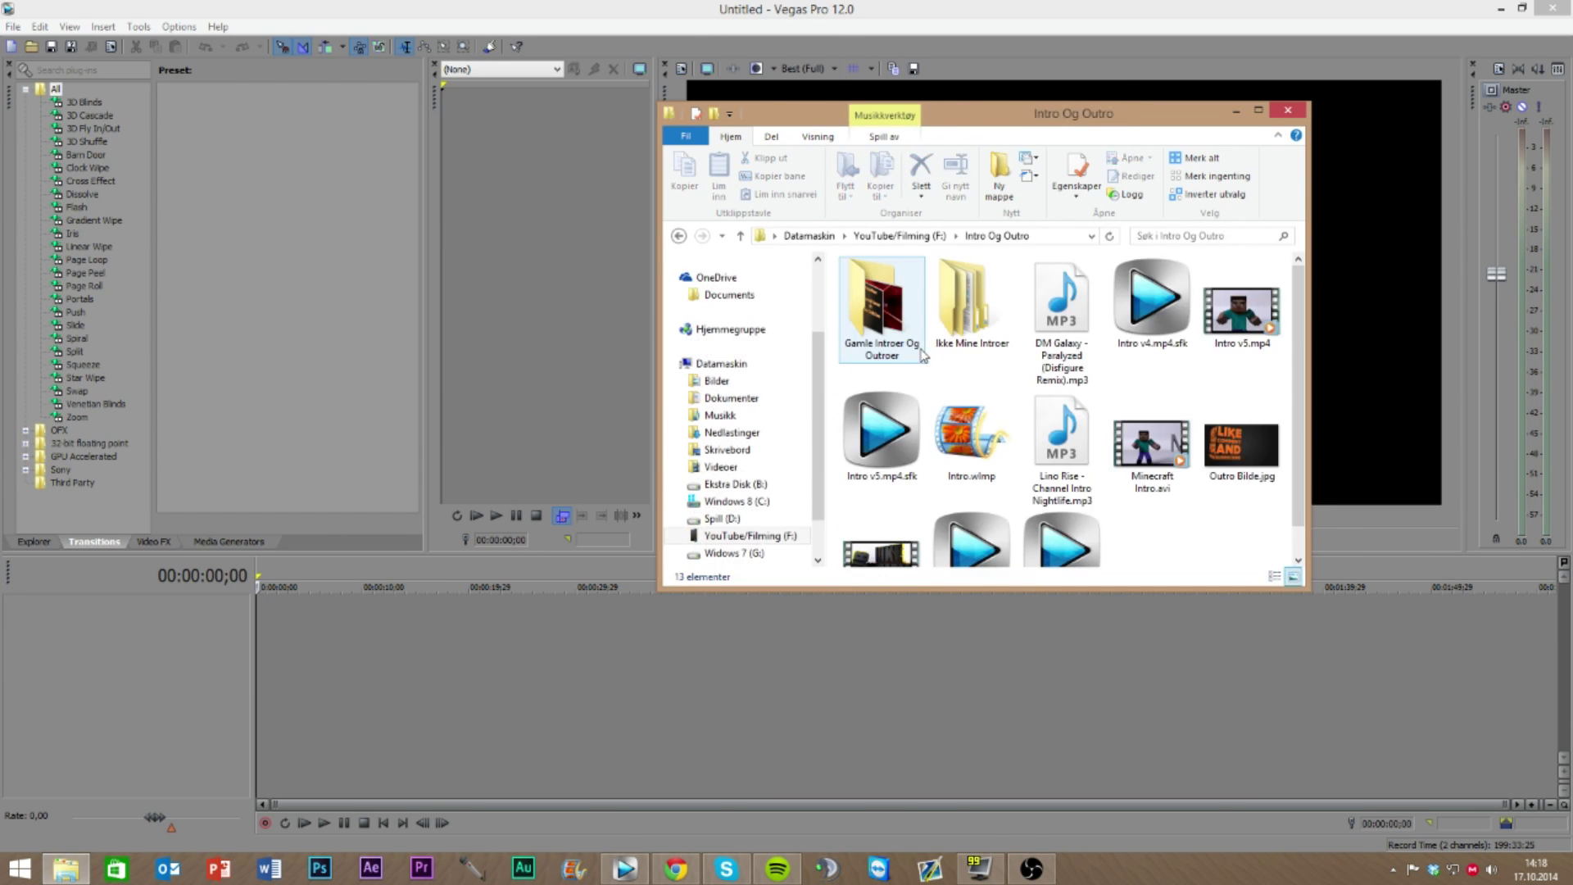
left_click_drag(1241, 311, 504, 584)
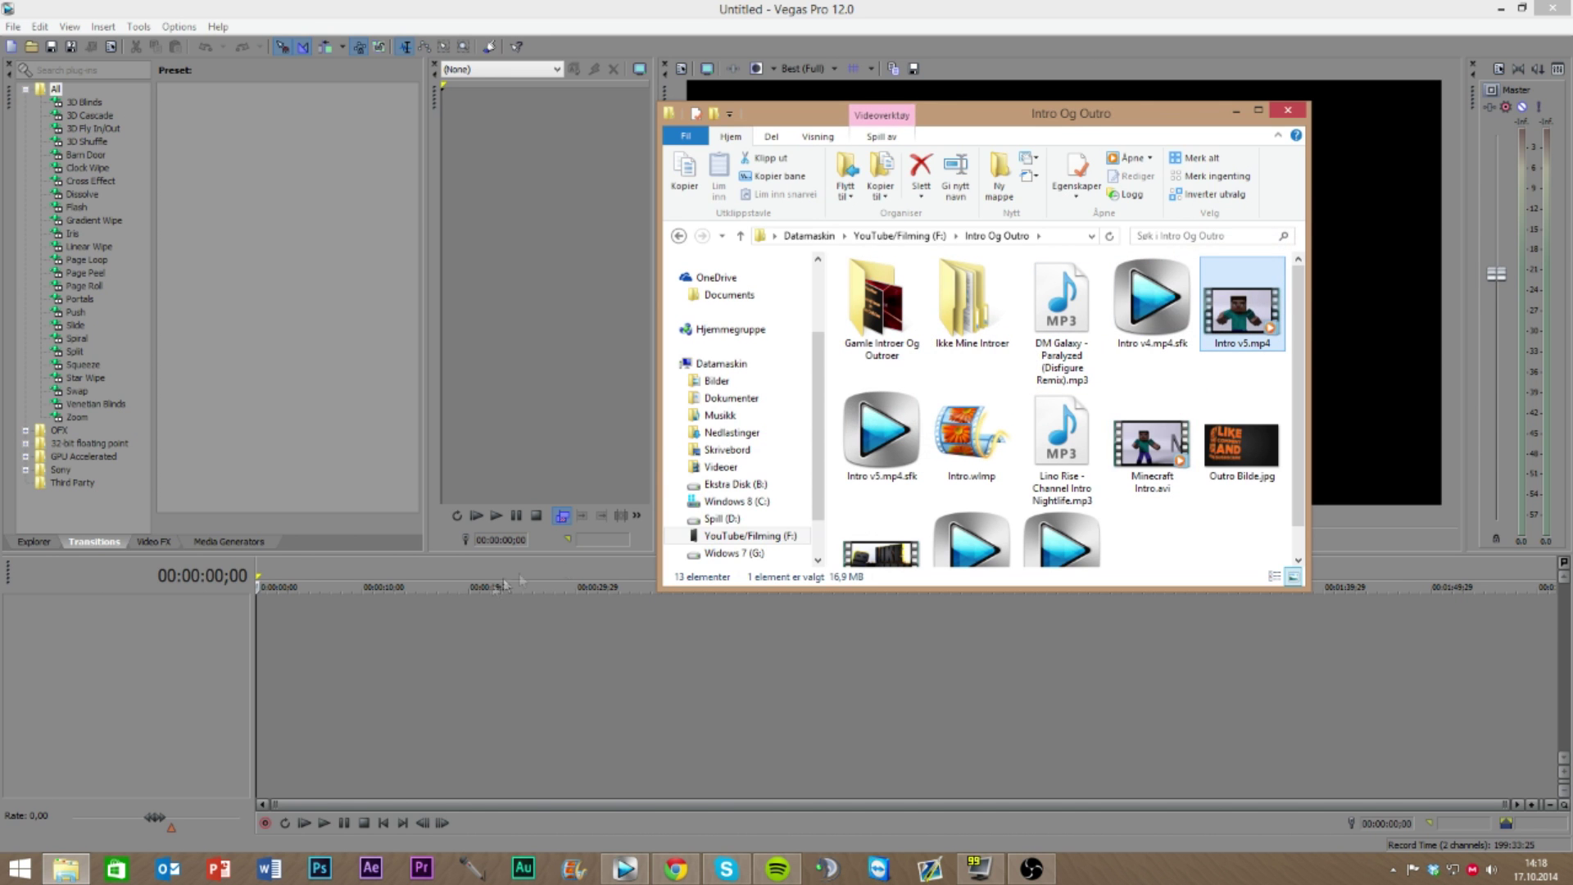
left_click_drag(311, 647, 274, 647)
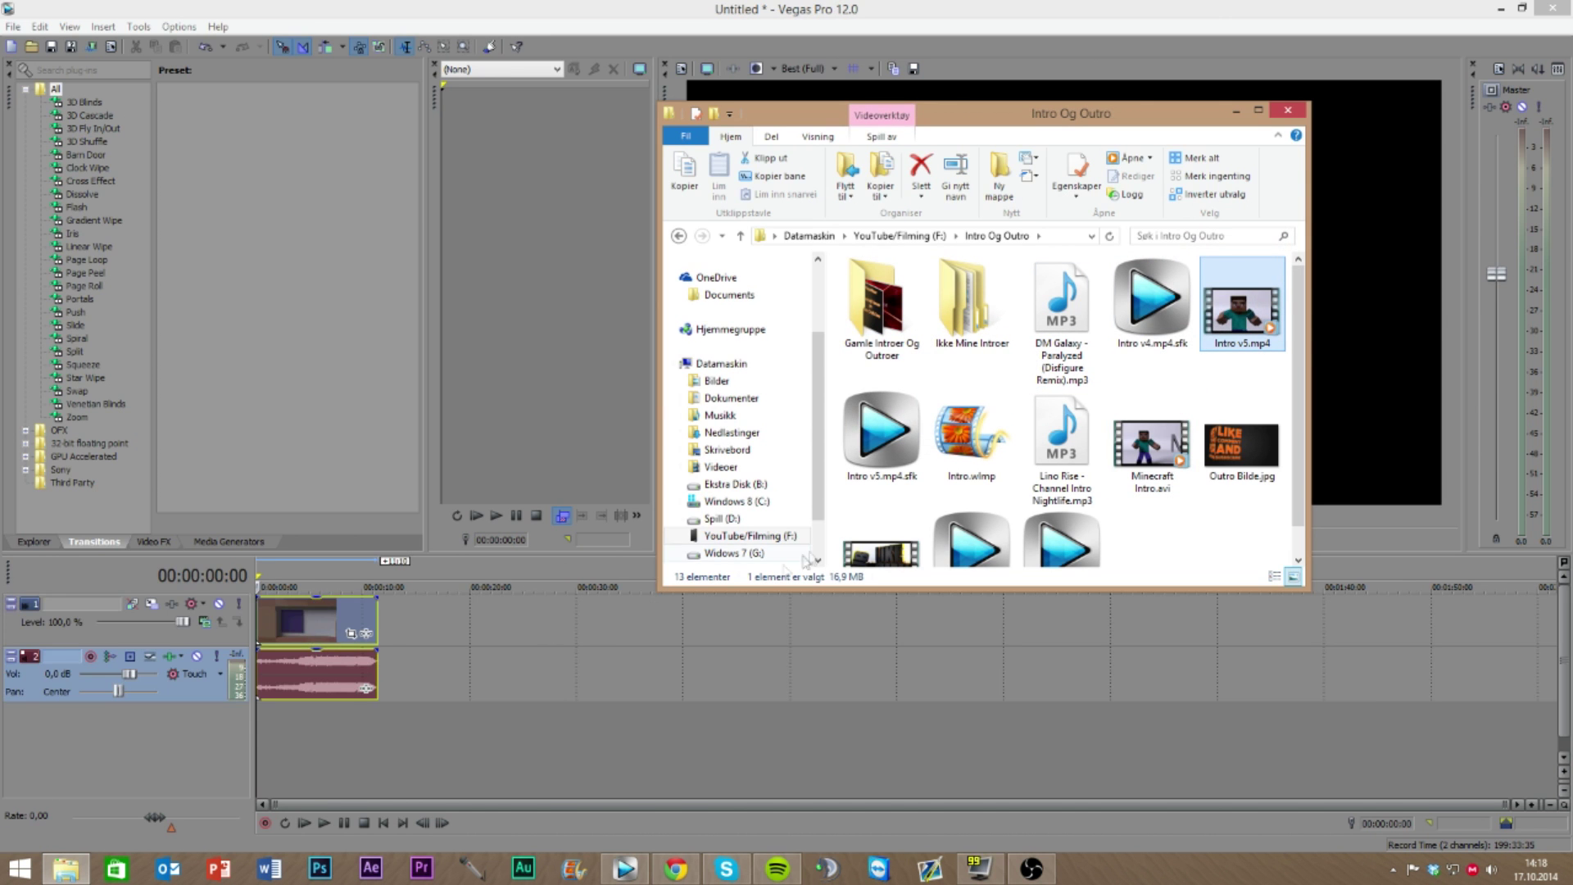
Add Mystery Of The Lost Timekeeper Del 1.wmv from the Movie Maker Movies folder to the timeline directly after the intro
left_click(1241, 447)
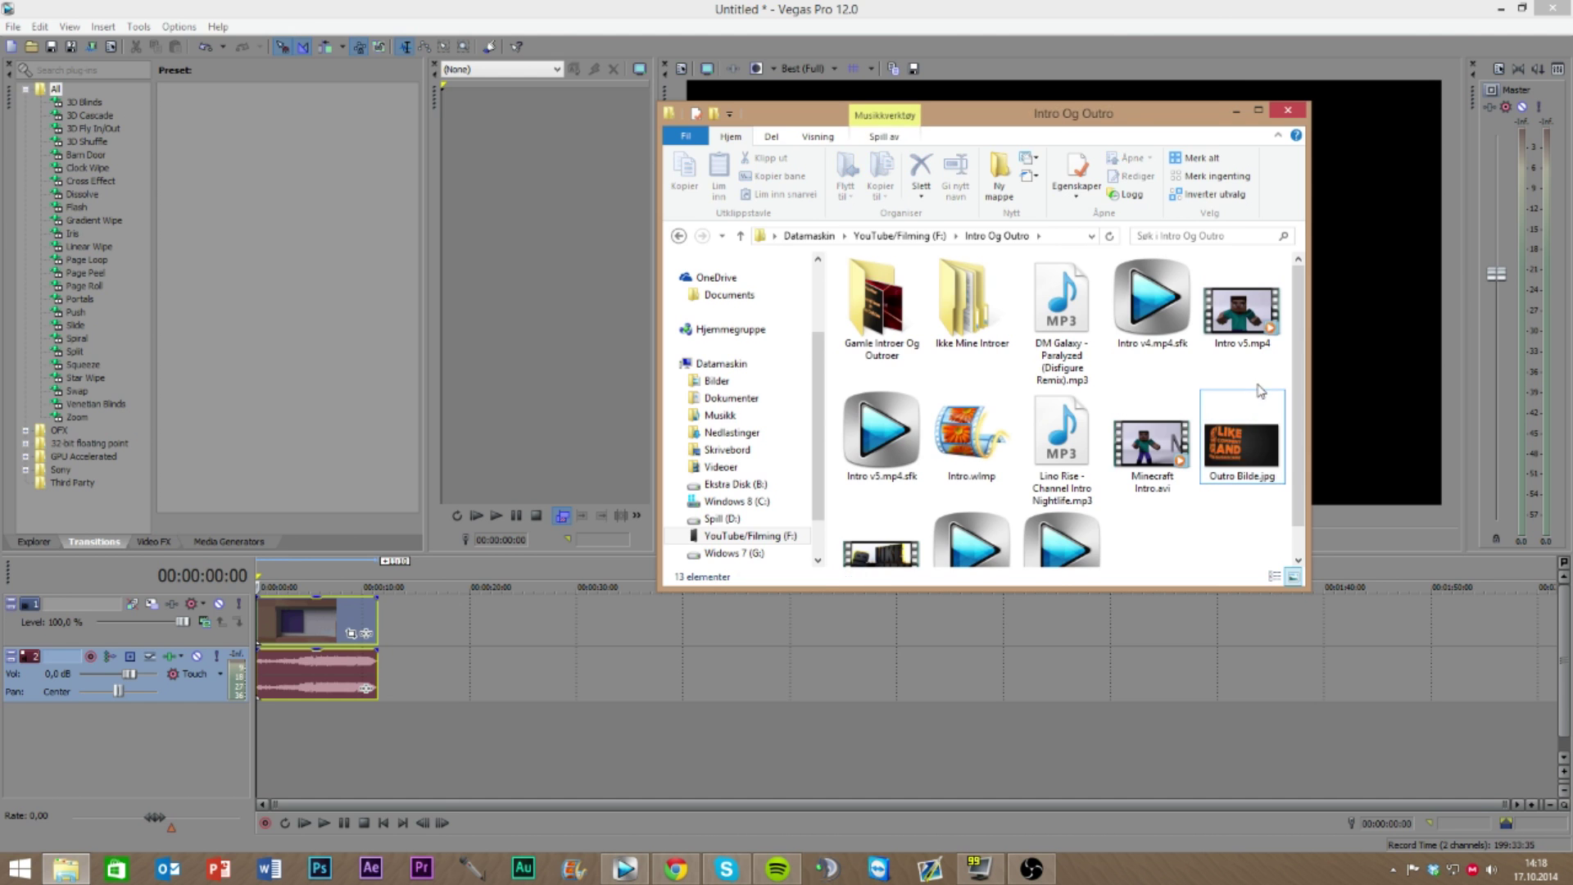
key("BackSpace")
double_click(961, 373)
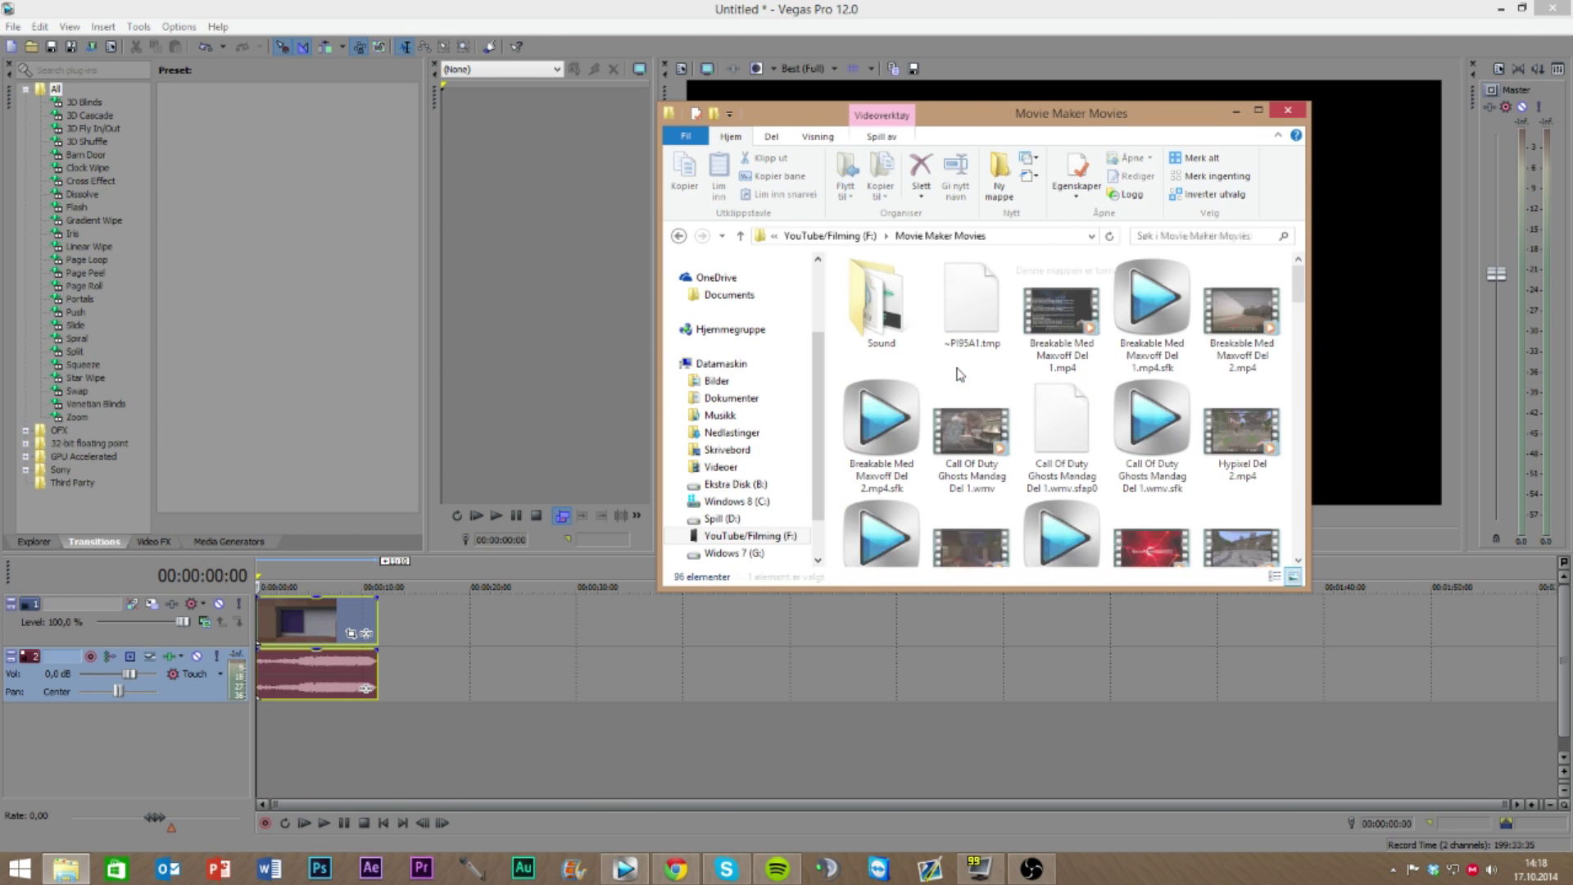
scroll(965, 380, "down", 3)
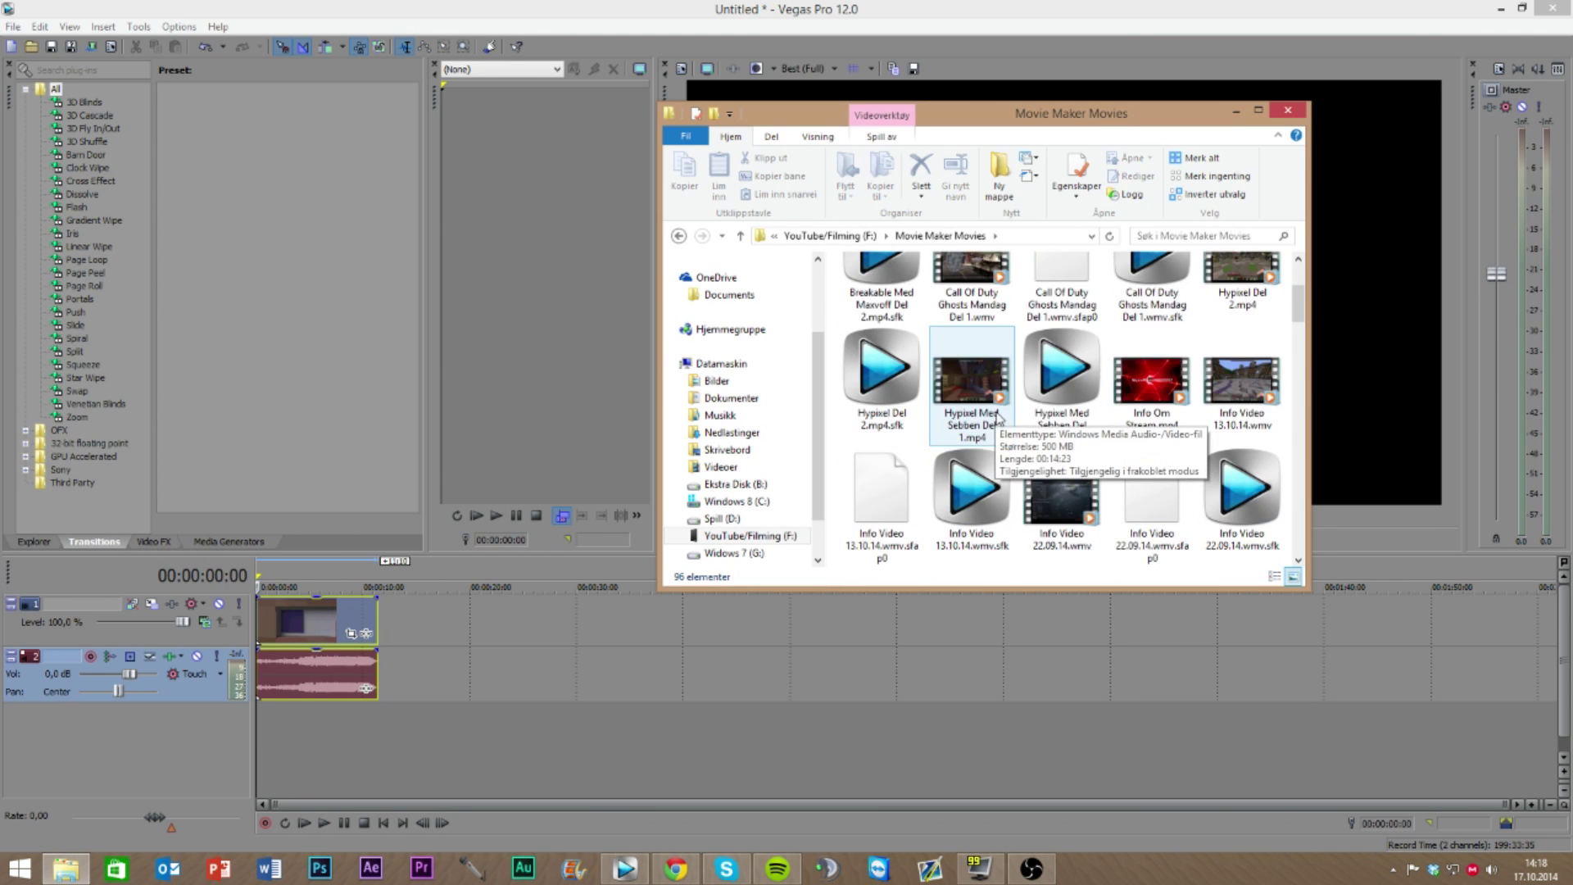
scroll(1086, 420, "down", 4)
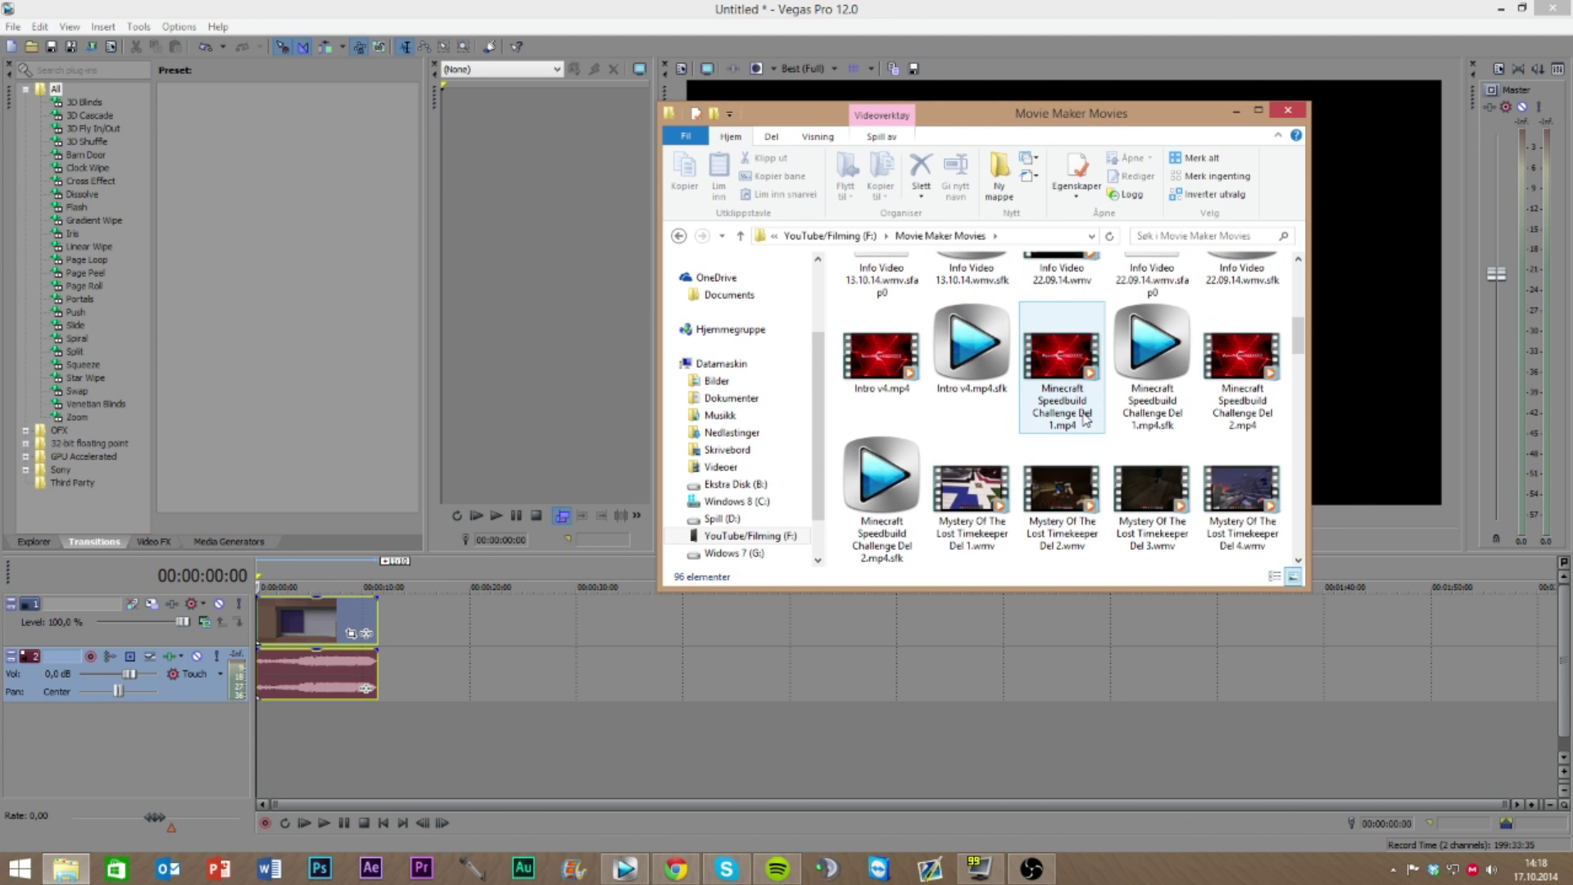
scroll(1086, 406, "down", 2)
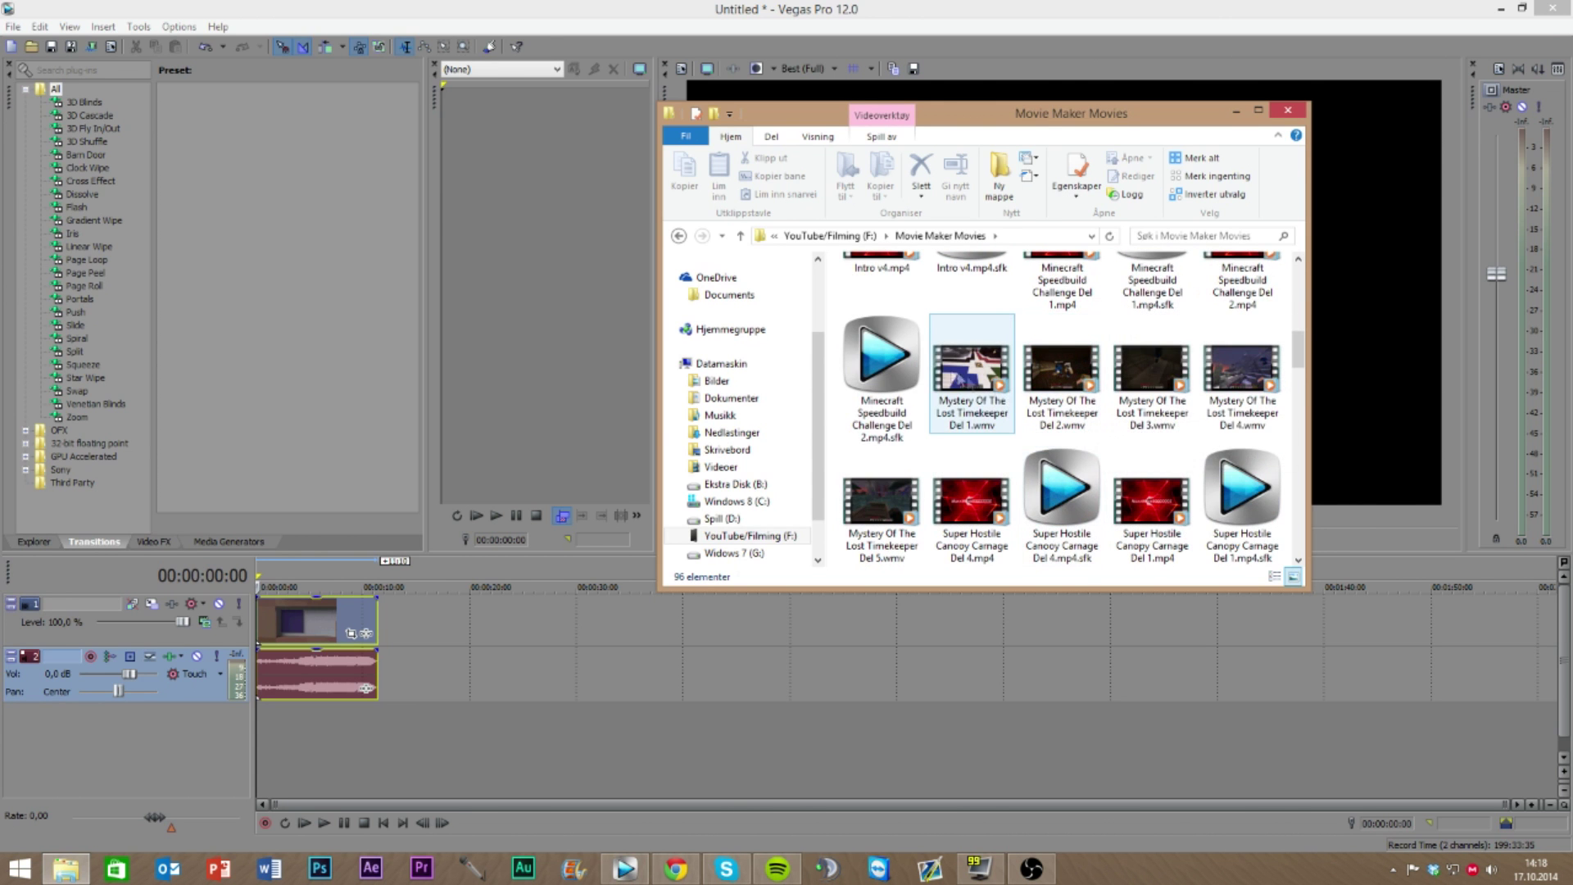
left_click(973, 366)
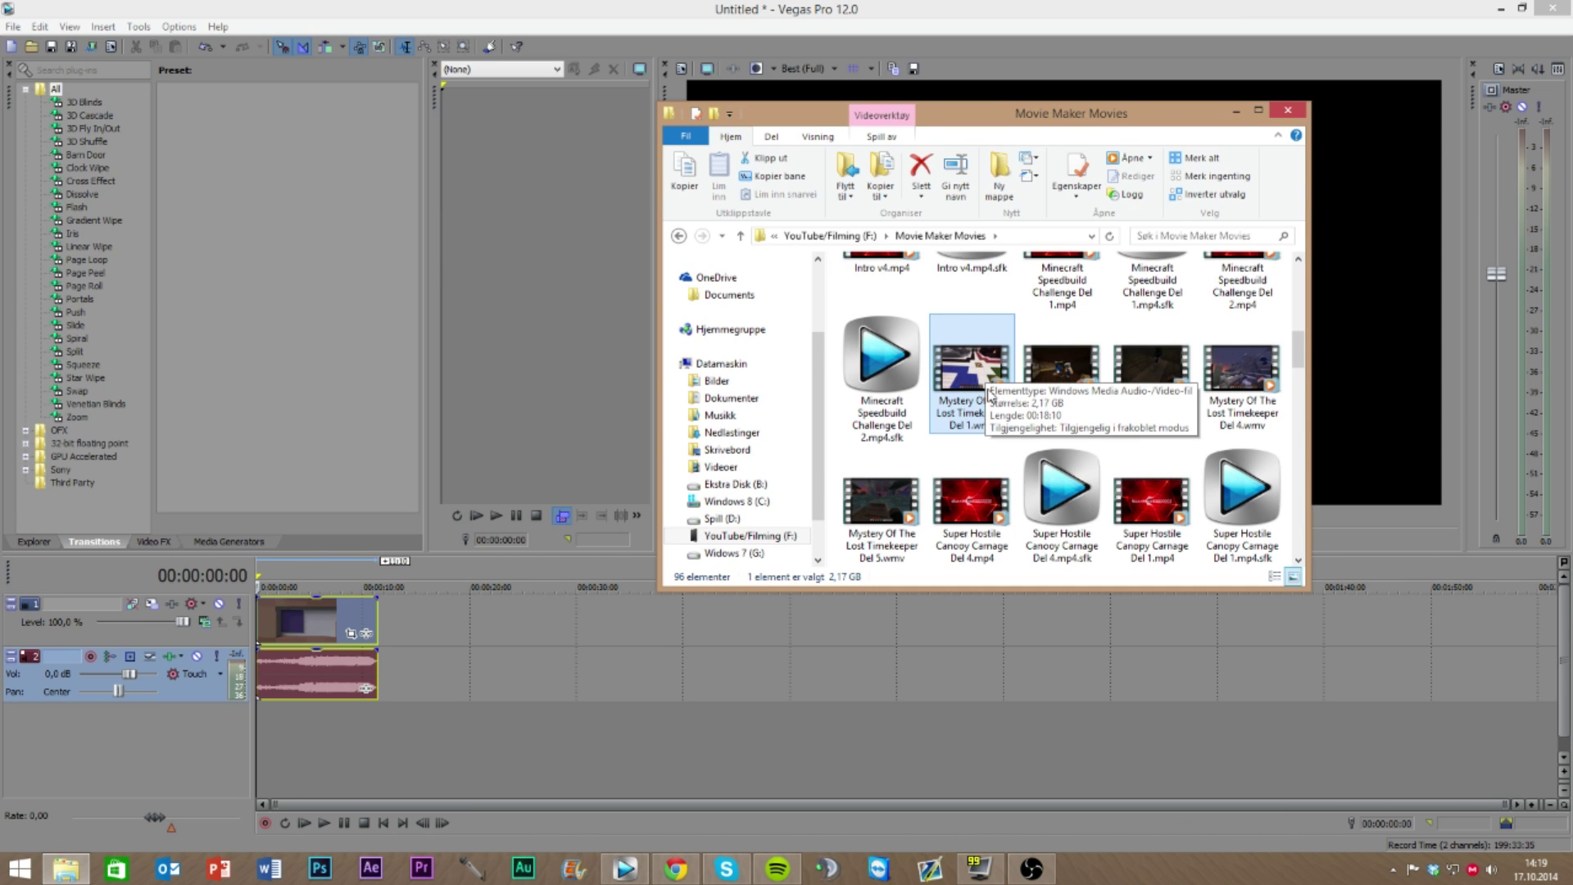
left_click_drag(971, 373, 392, 648)
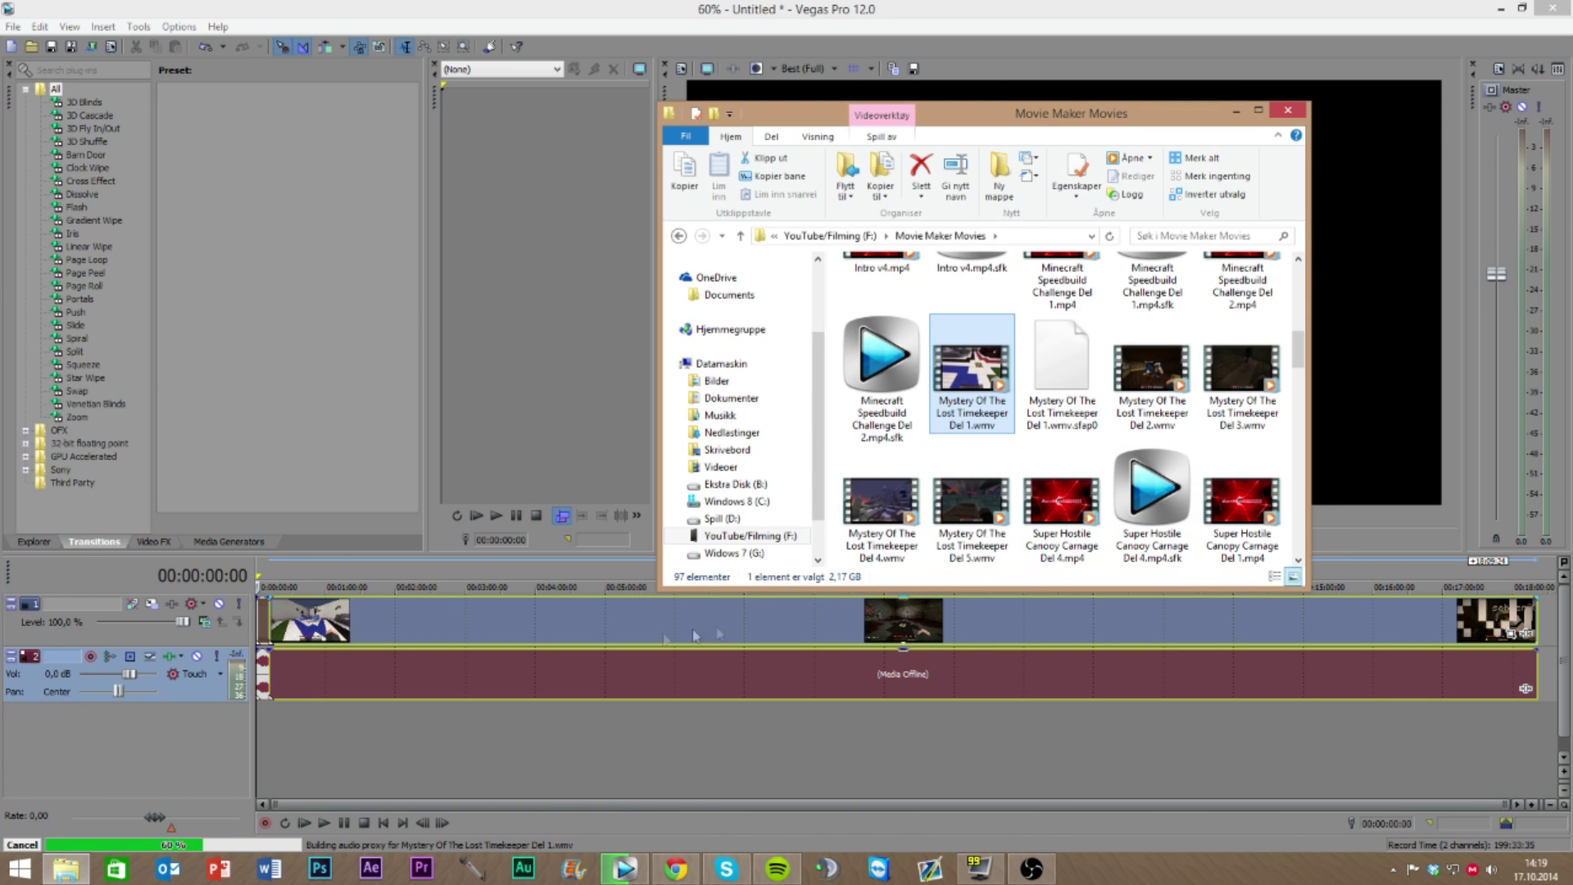
Add the outro video clip from the Intro Og Outro folder to the end of the timeline, after the gameplay video
left_click_drag(1047, 131, 985, 111)
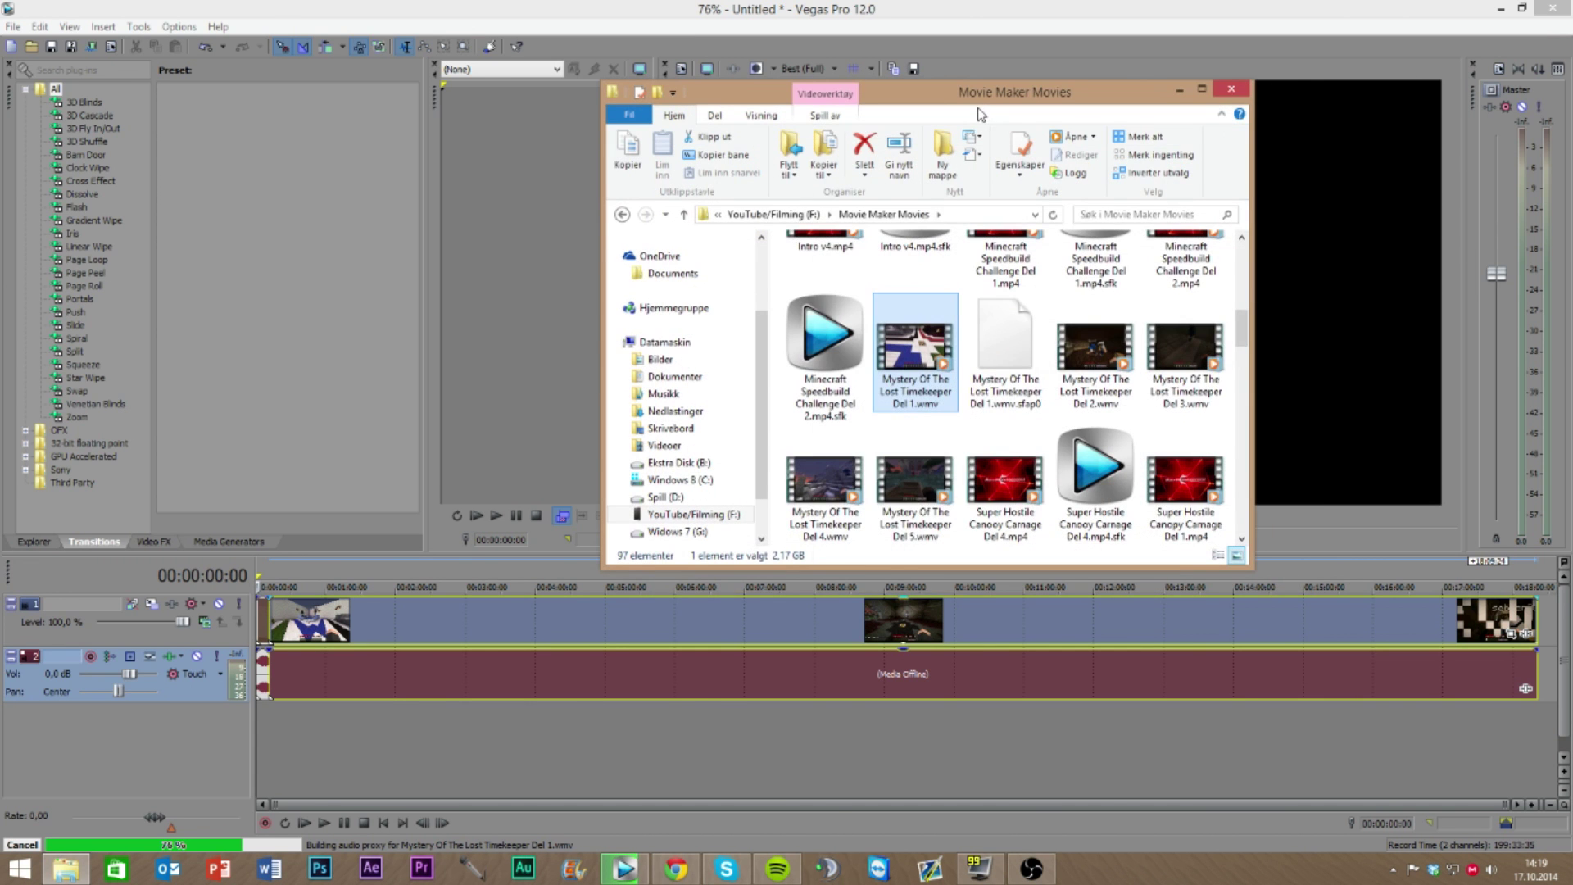
key("BackSpace")
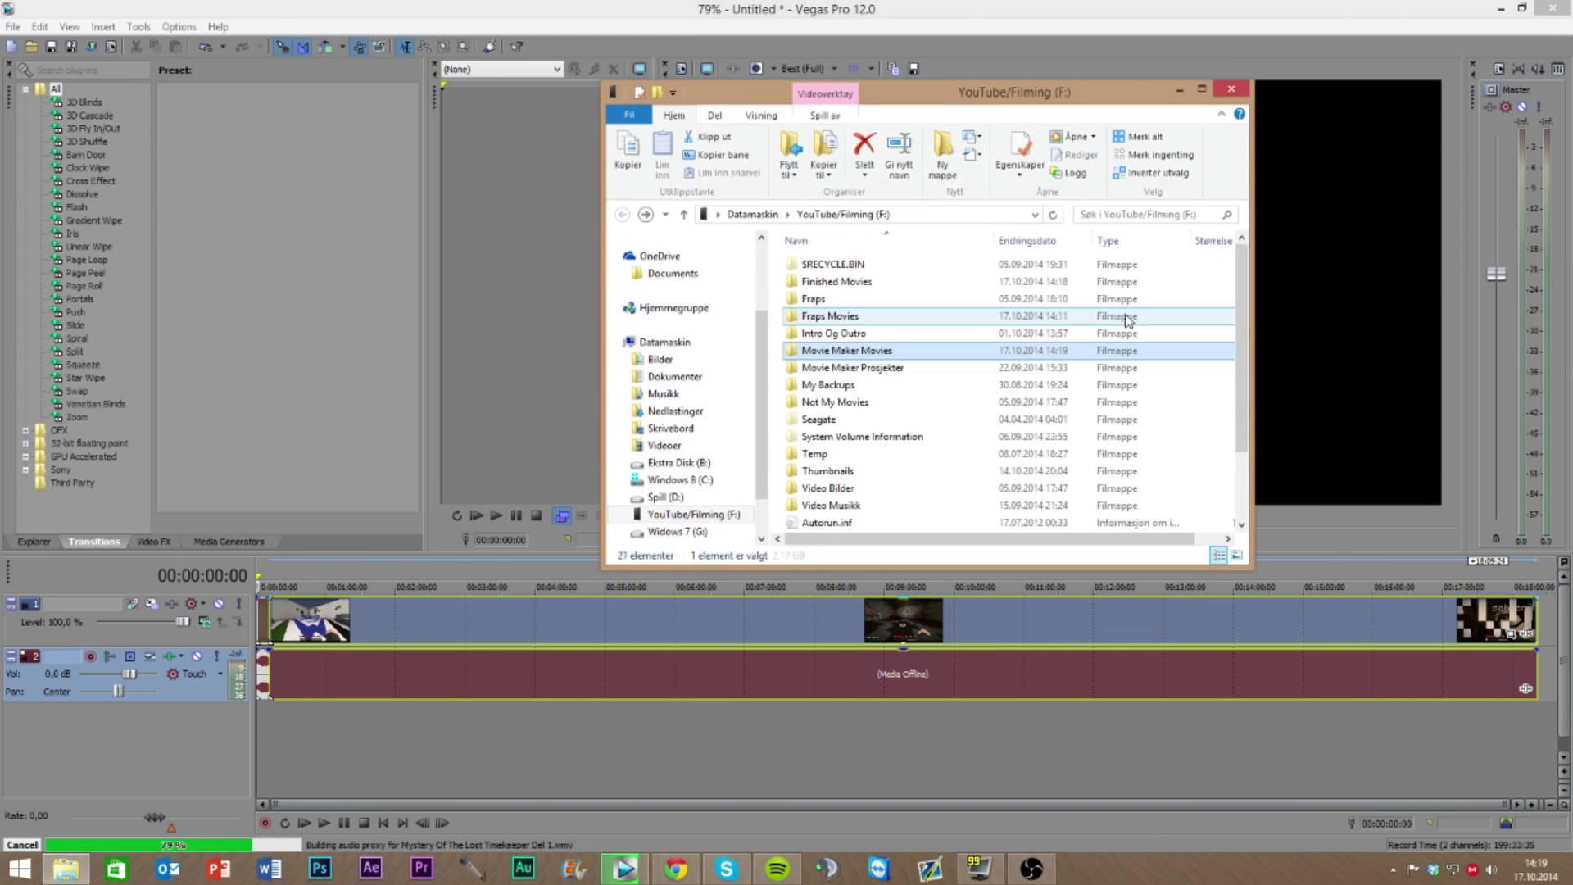
double_click(856, 334)
left_click_drag(823, 529, 1545, 637)
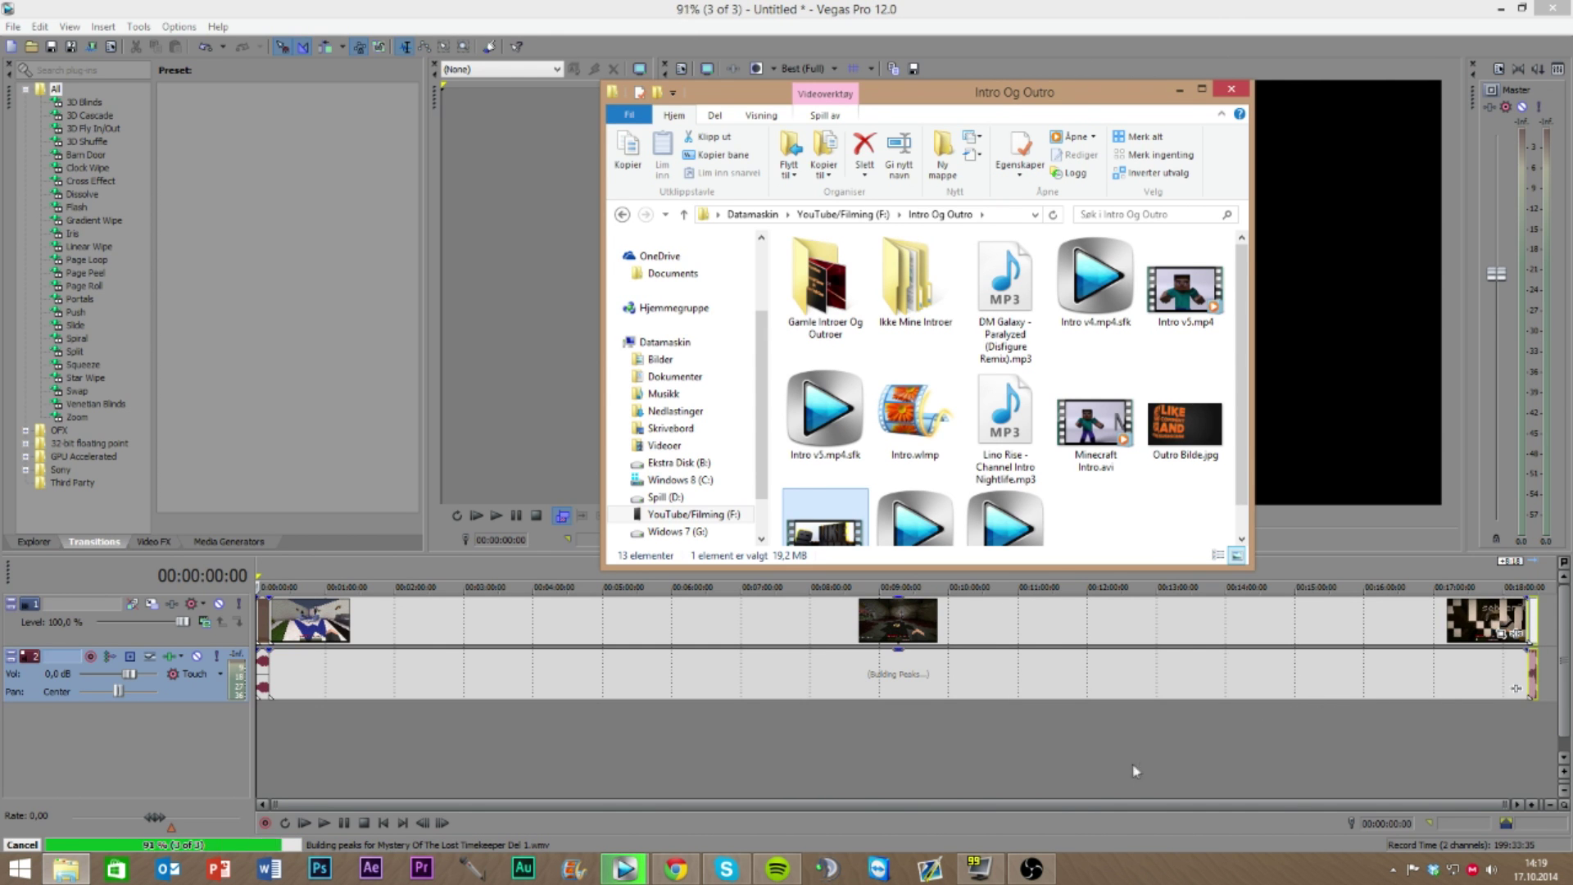
Mute the gameplay clip's own audio event through its properties
left_click(721, 690)
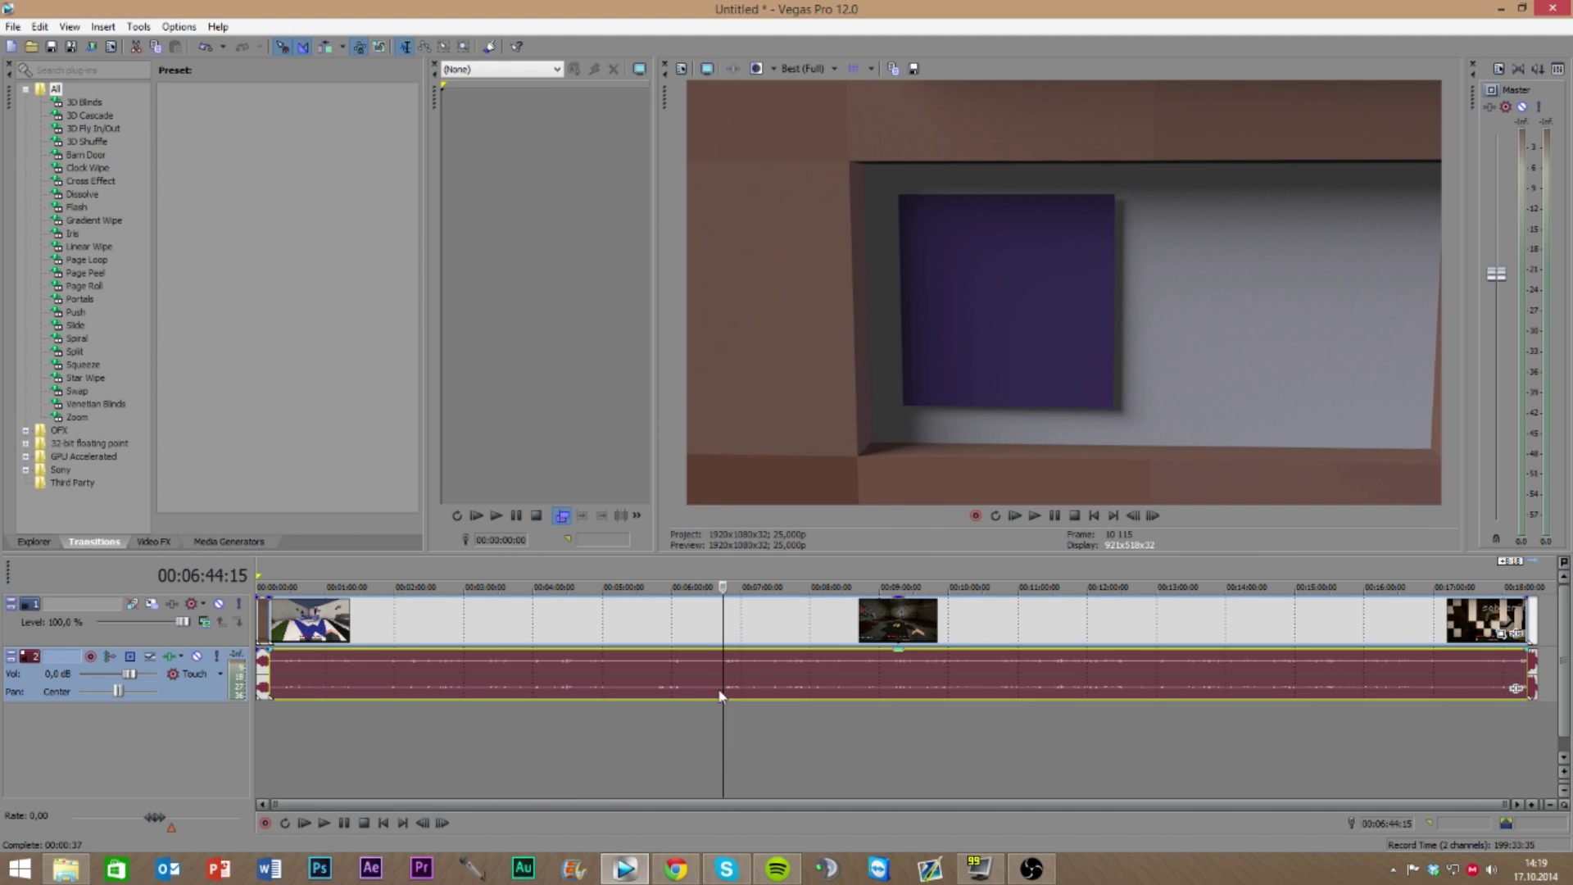
right_click(721, 690)
left_click(755, 680)
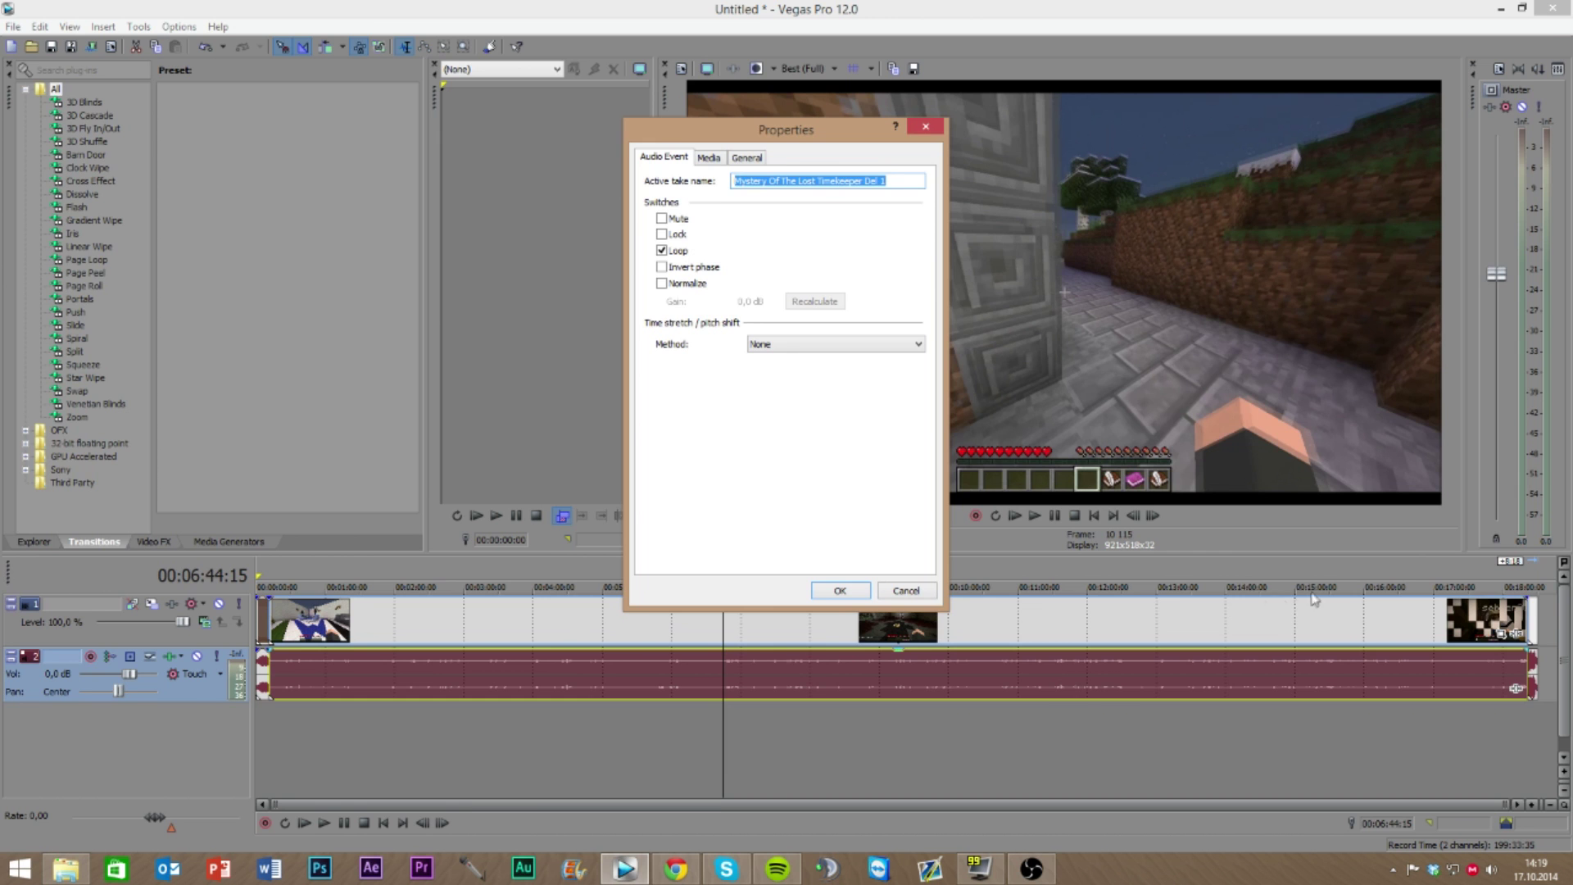
left_click(671, 223)
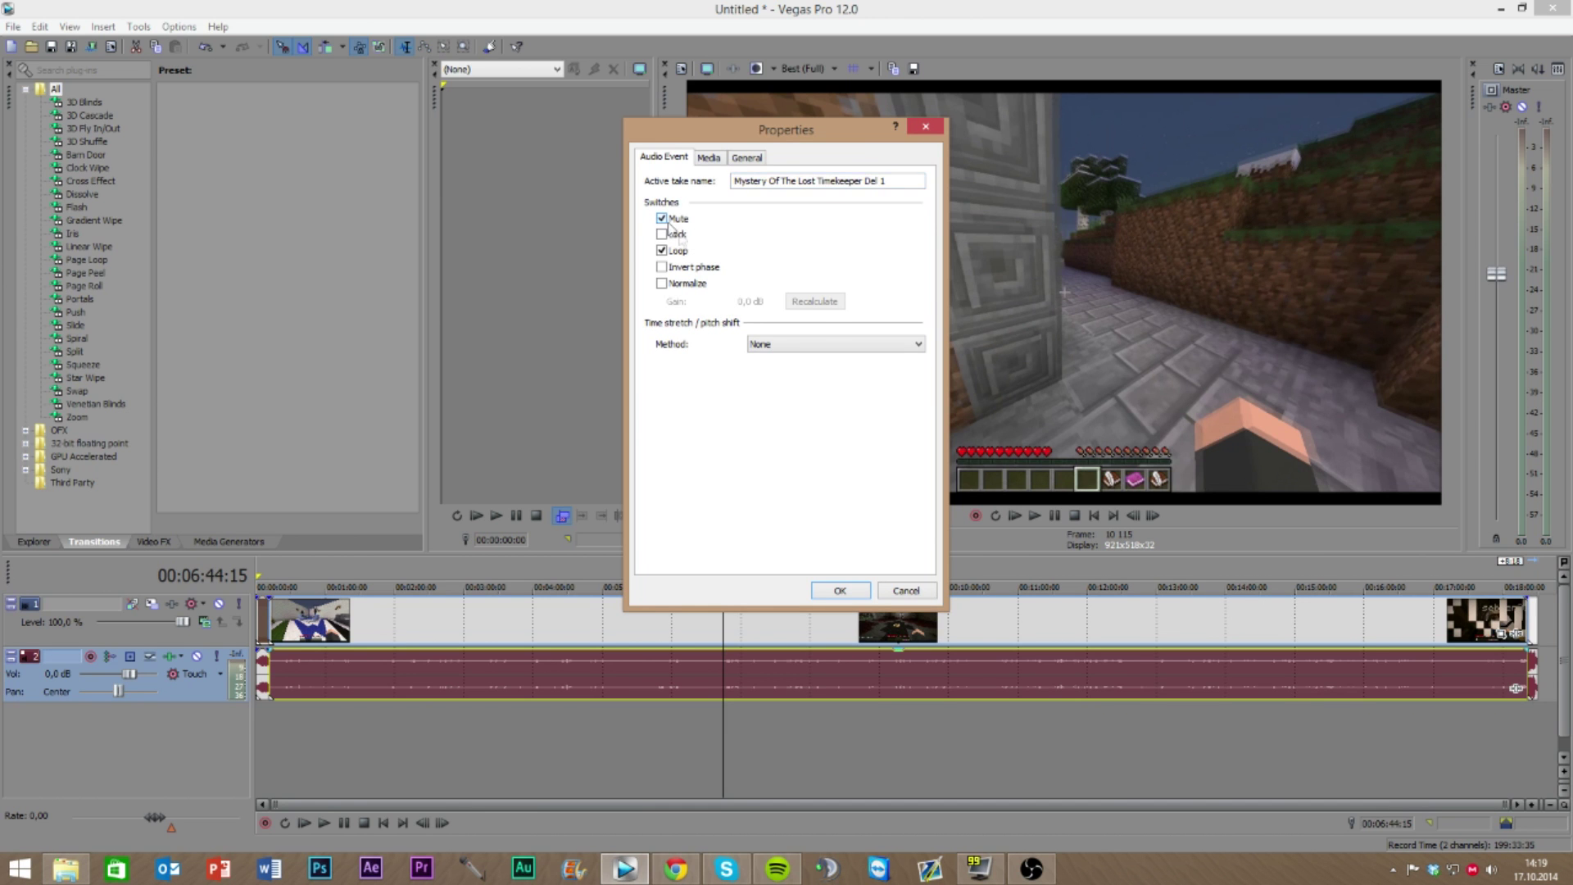
left_click(852, 596)
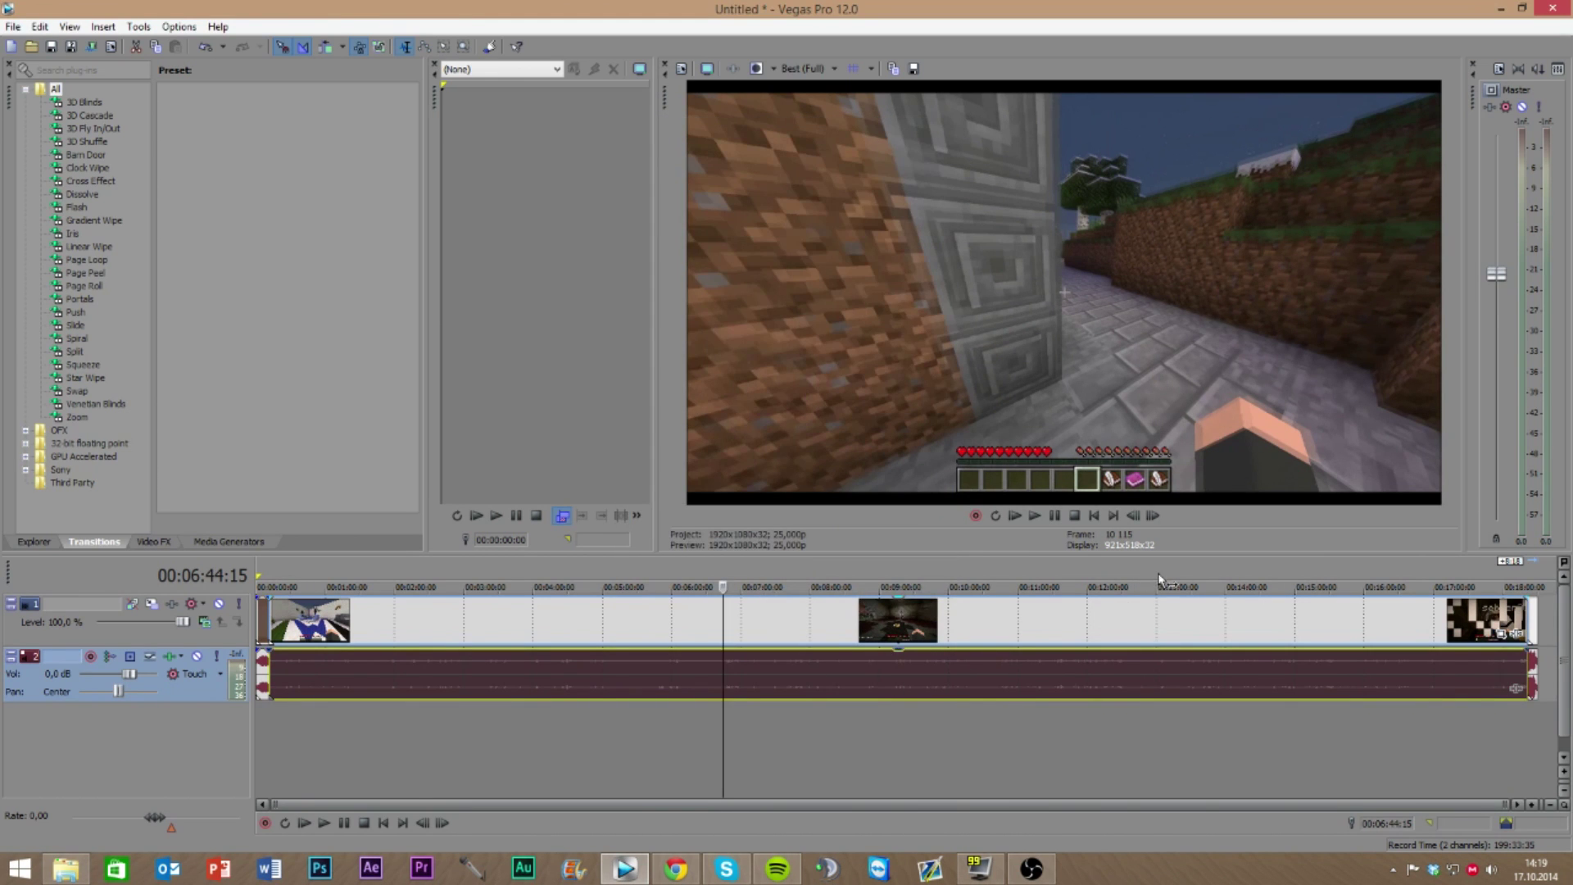
Add Mystery Of The Lost Timekeeper Del 1_audio.wav from the Movie Maker Movies Sound folder on a new audio track, starting with the gameplay clip
left_click(86, 870)
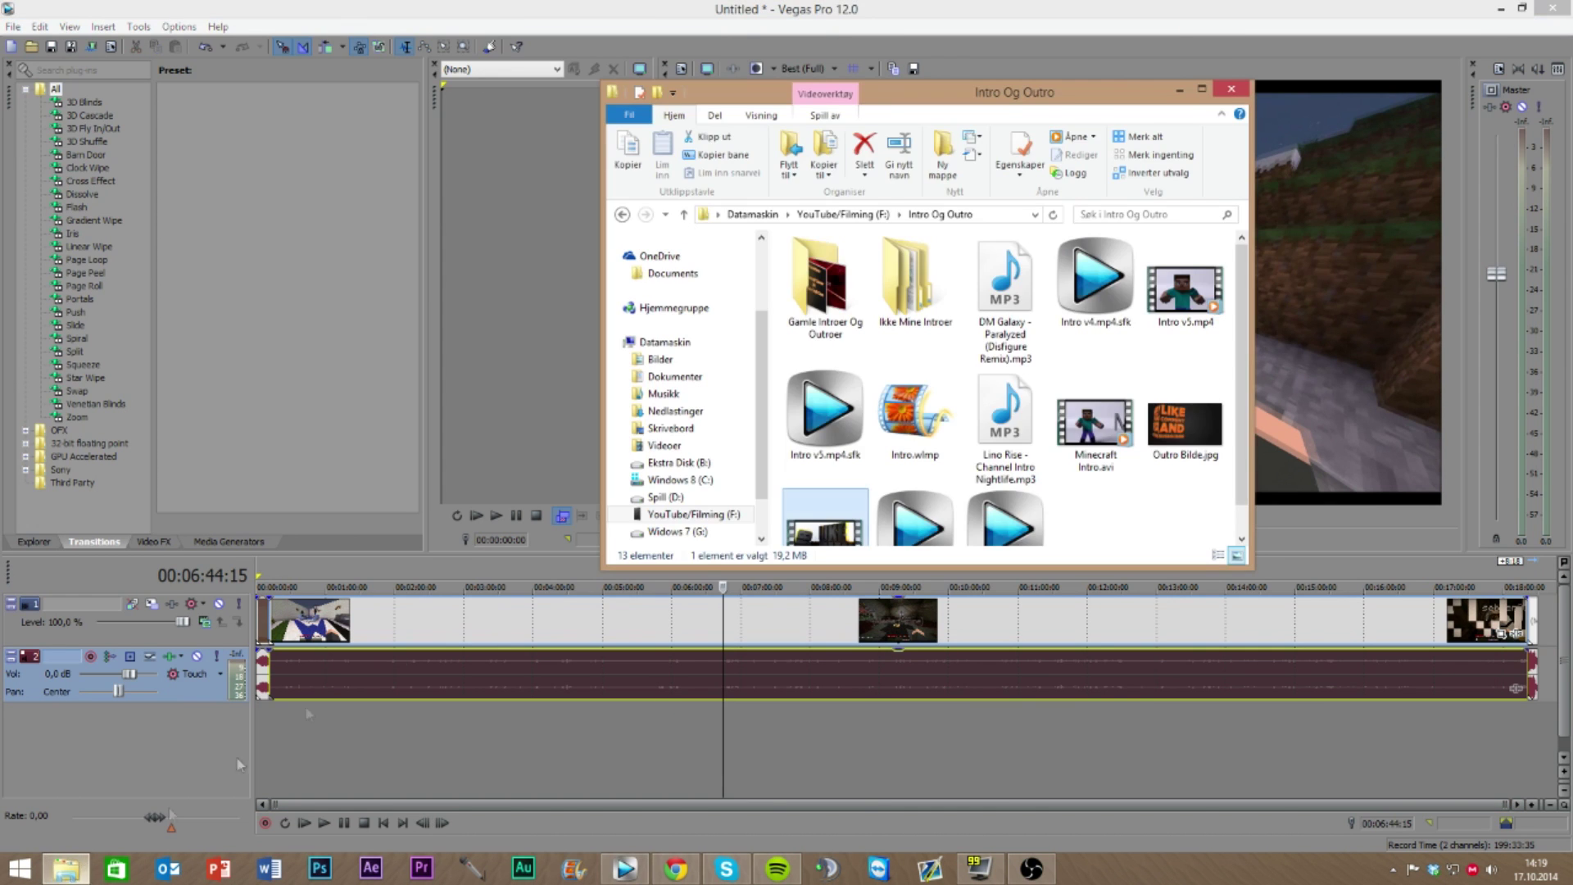
key("BackSpace")
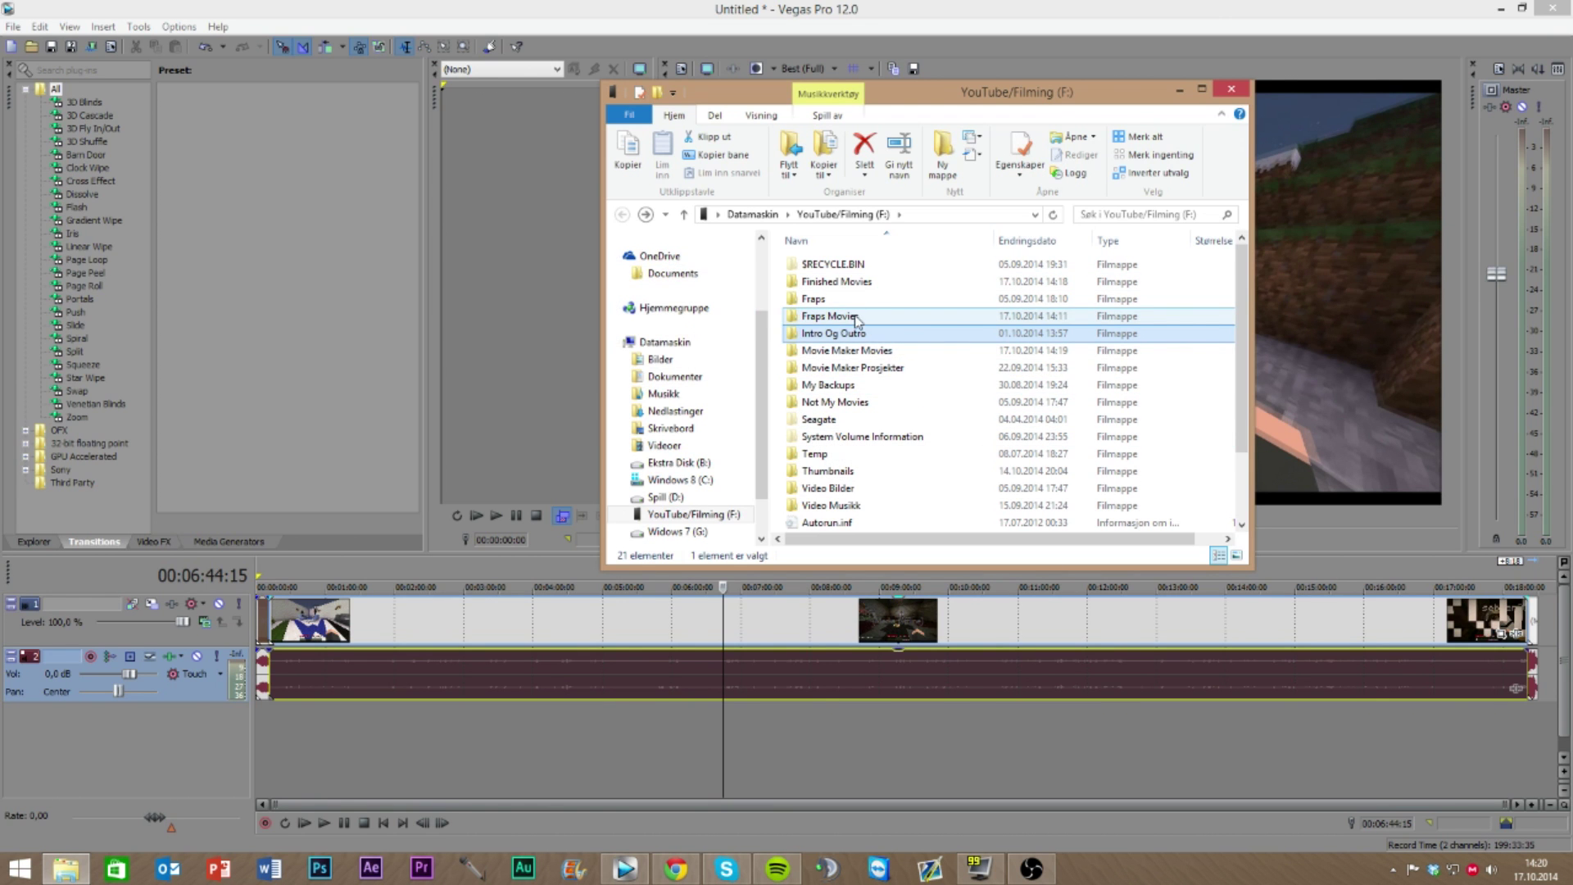
double_click(864, 350)
double_click(833, 296)
scroll(1078, 340, "down", 4)
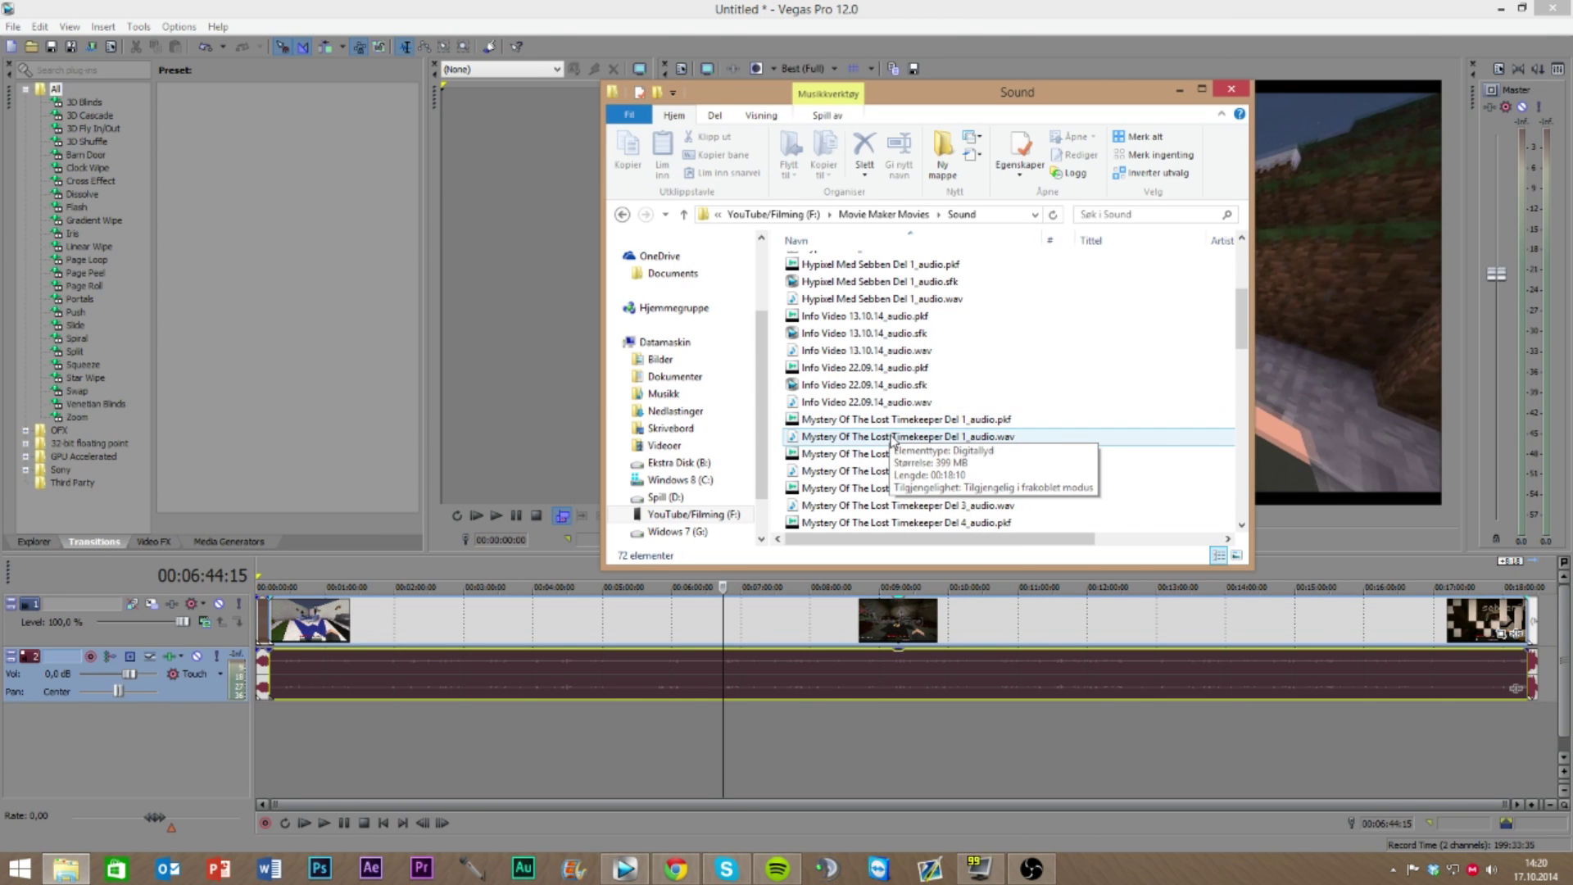
left_click_drag(847, 438, 282, 733)
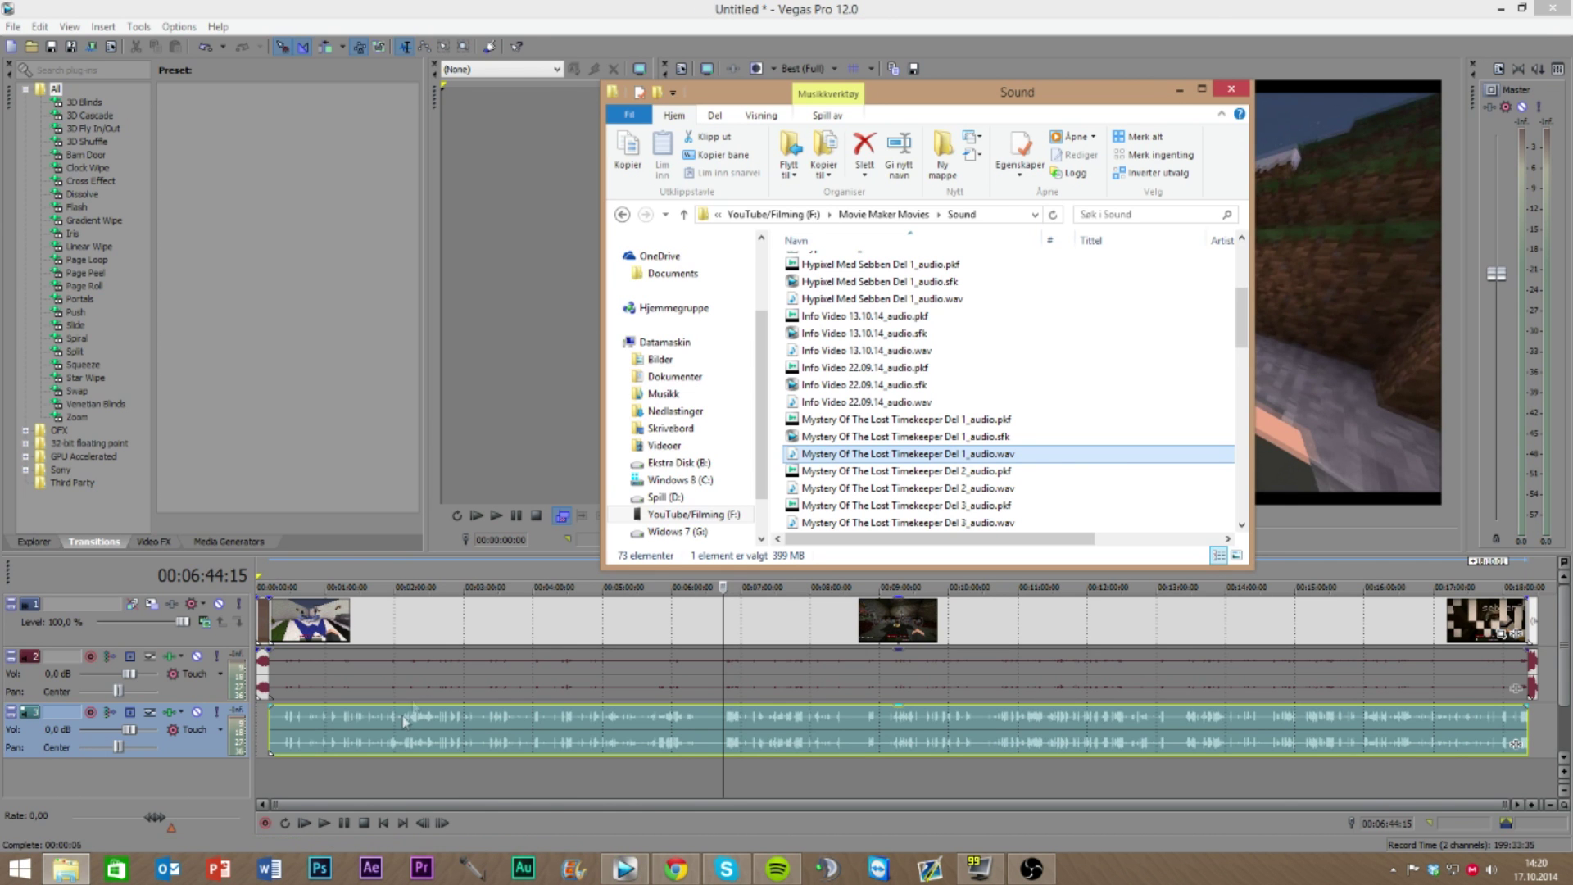
left_click(563, 793)
scroll(587, 777, "up", 8)
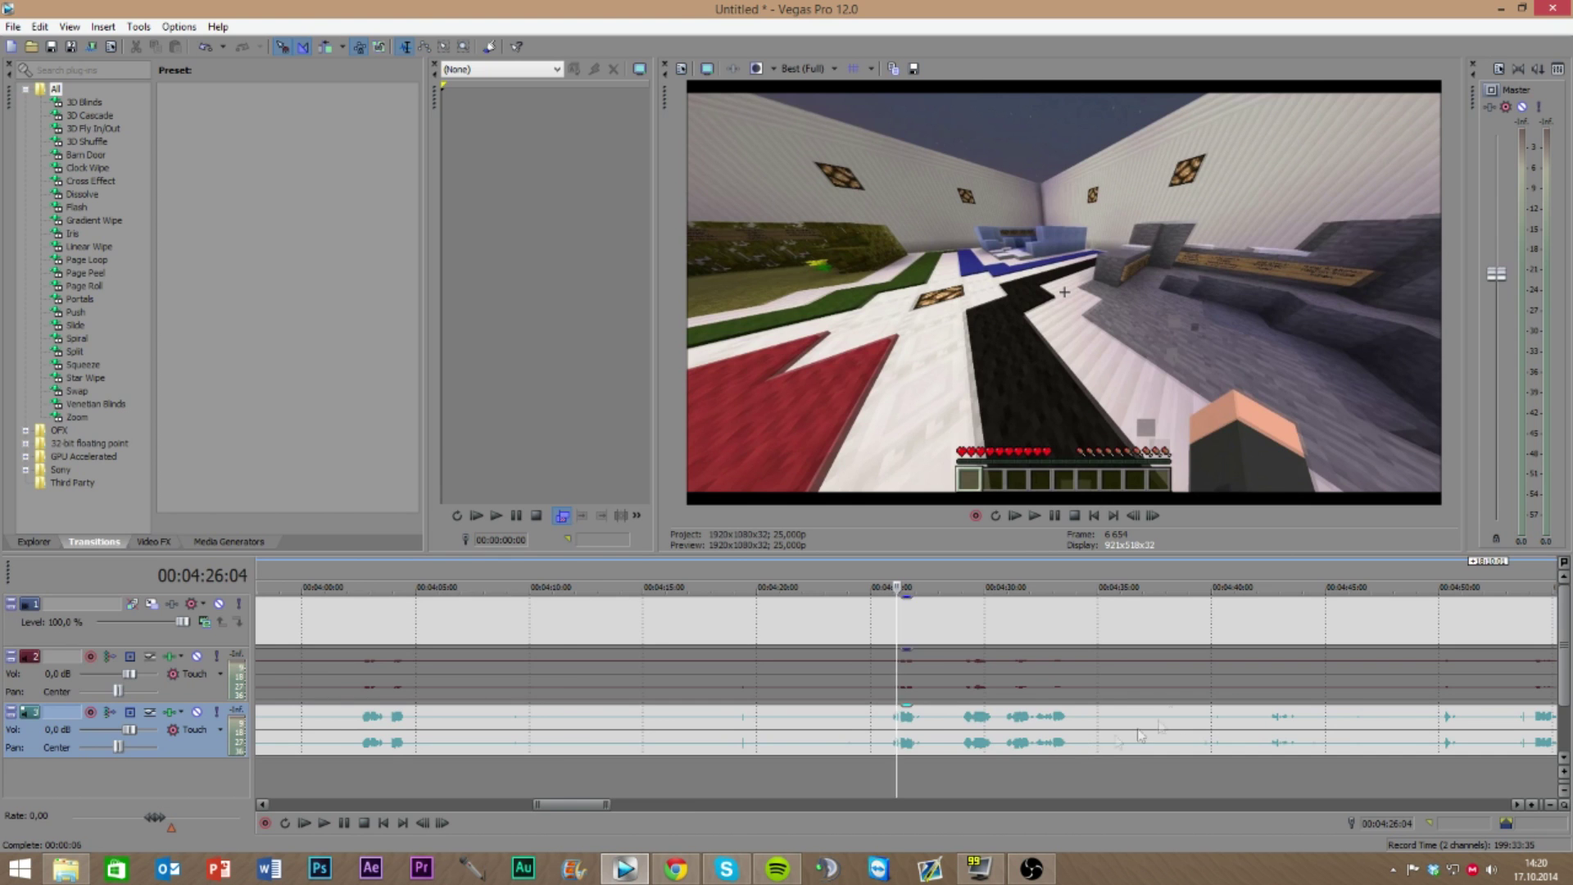
key("grave")
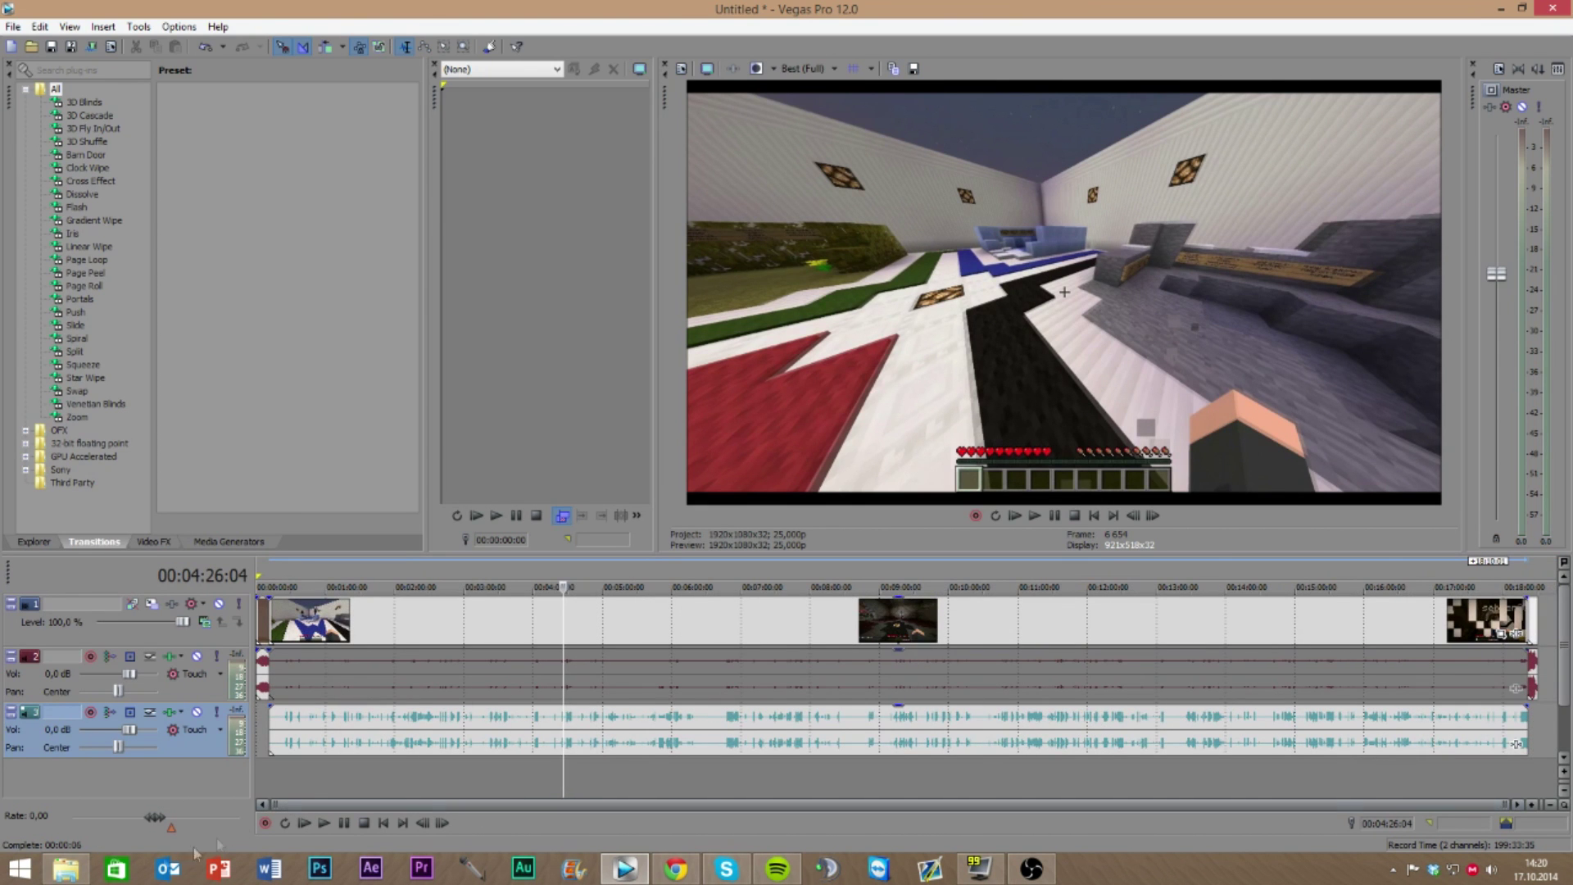
Add MOTTK Del 1.wma from the Fraps Movies Voice folder on another new audio track, starting with the gameplay clip
left_click(65, 870)
key("alt+Up")
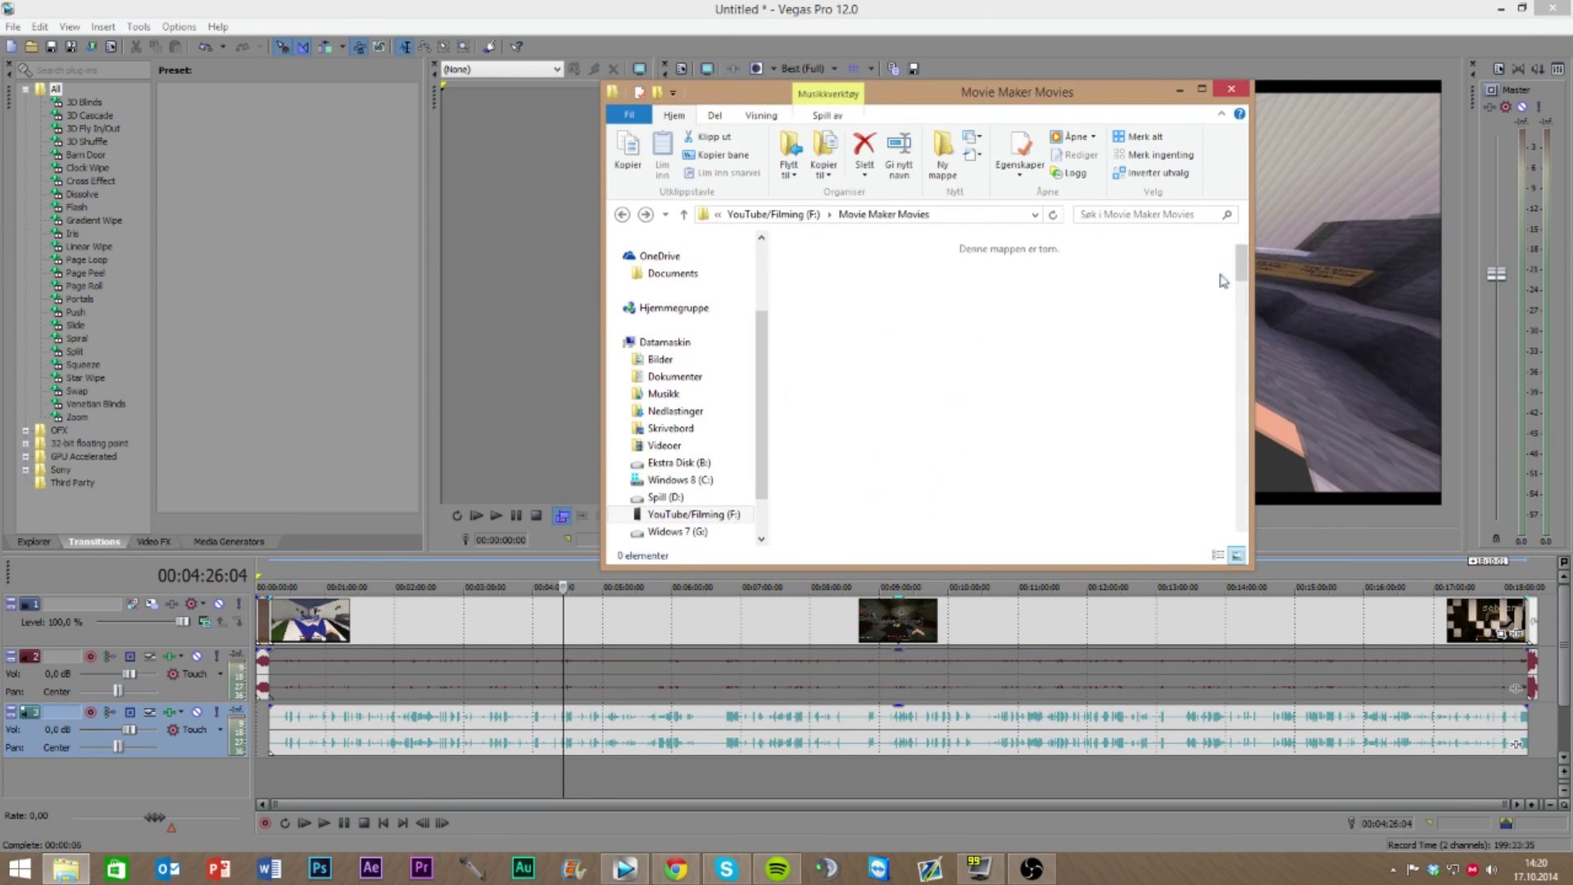
key("alt+Up")
double_click(853, 312)
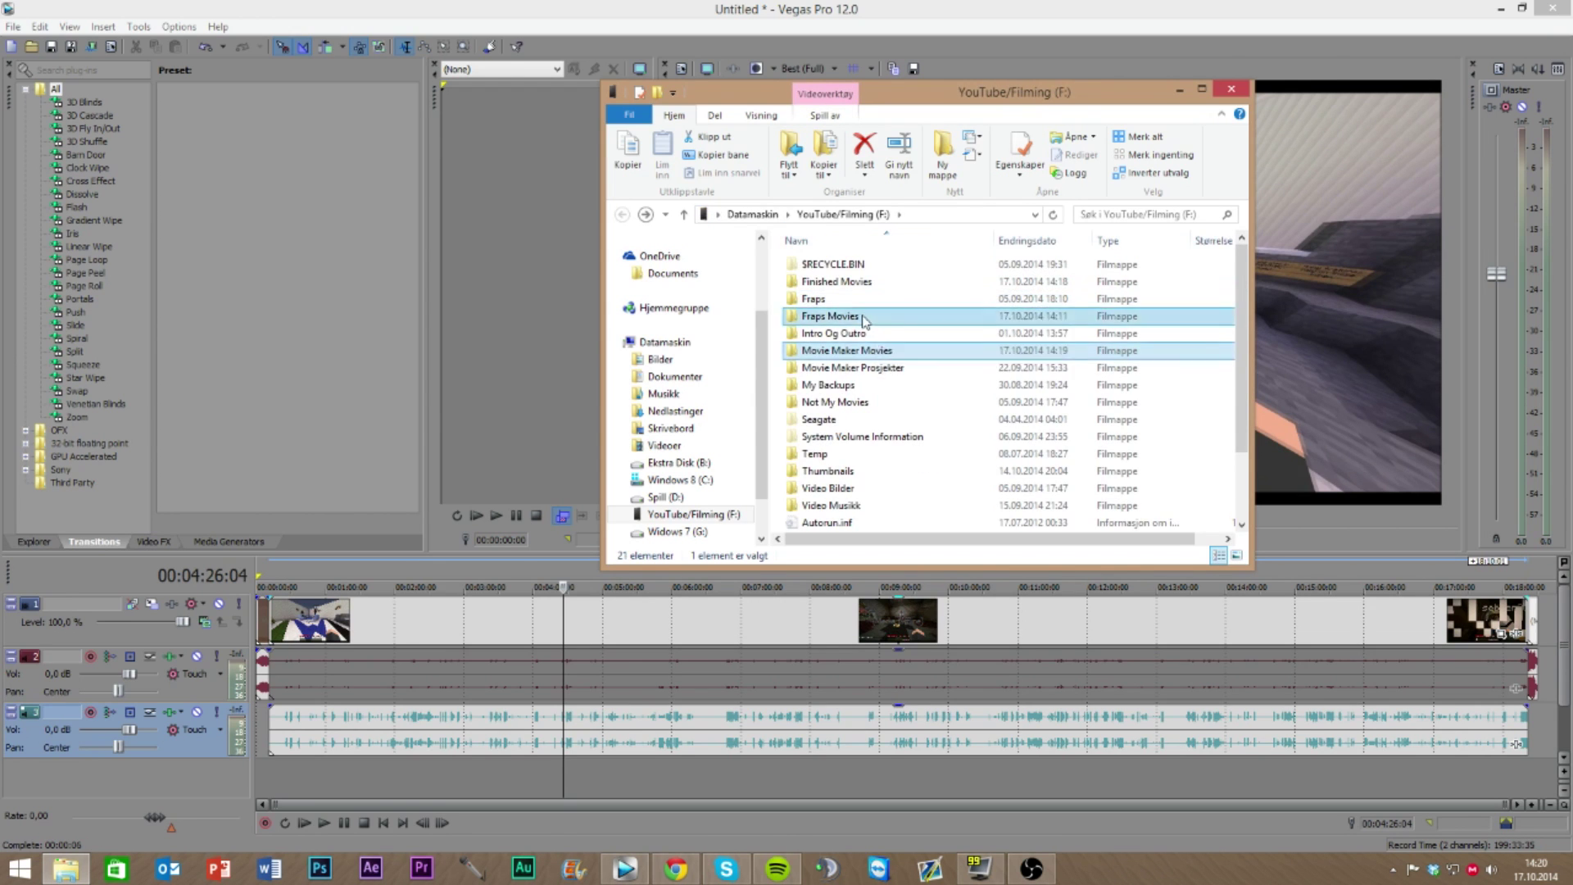
double_click(821, 271)
scroll(893, 344, "down", 5)
left_click(893, 330)
left_click(822, 318)
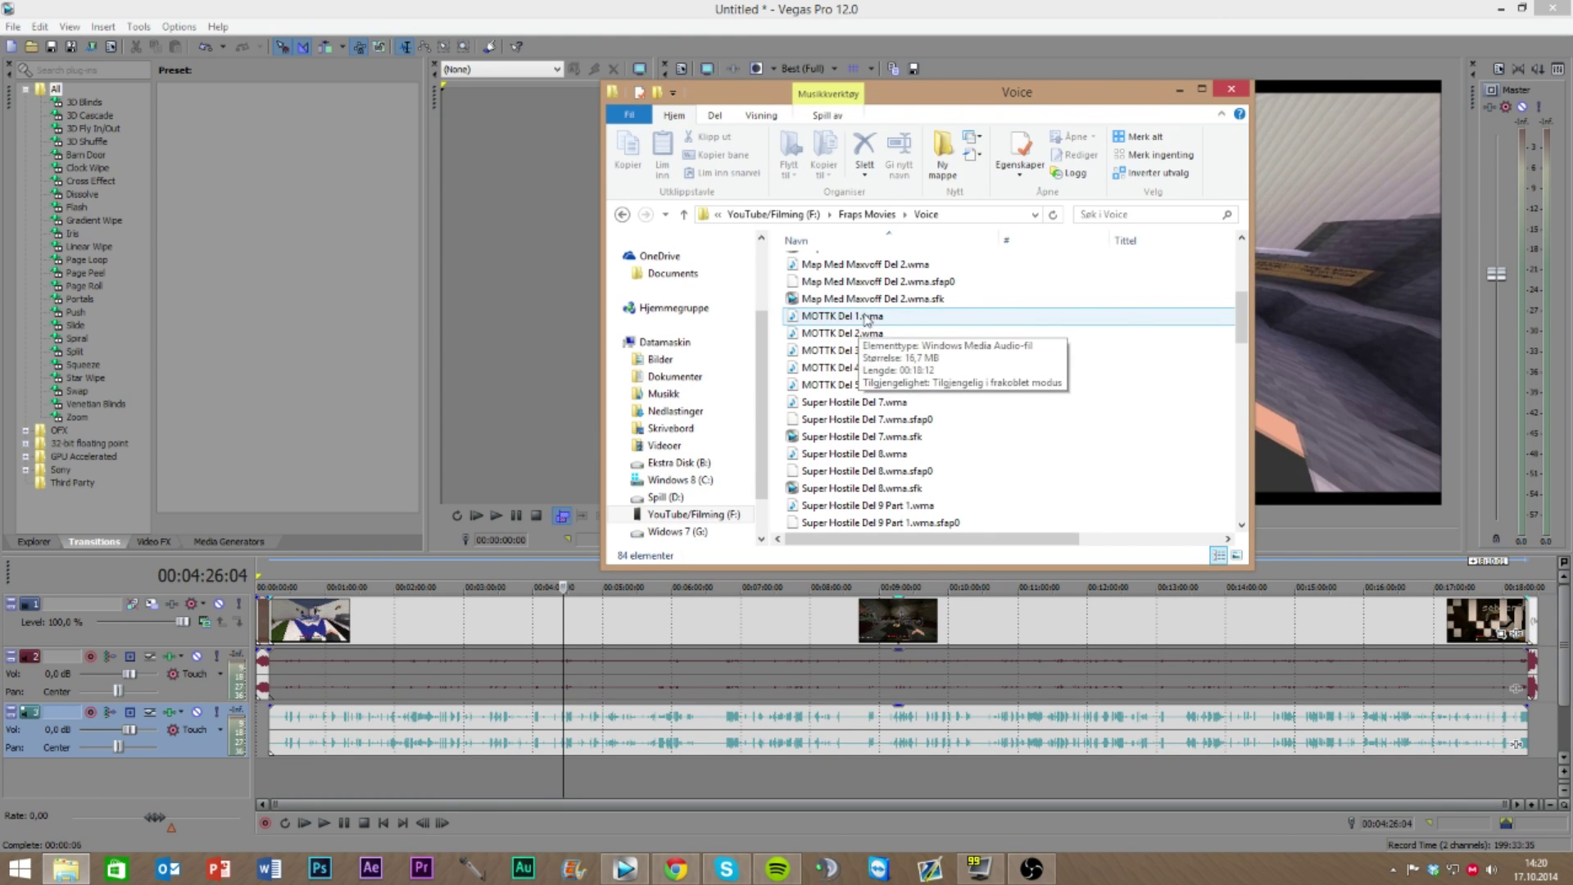
left_click_drag(820, 319, 277, 783)
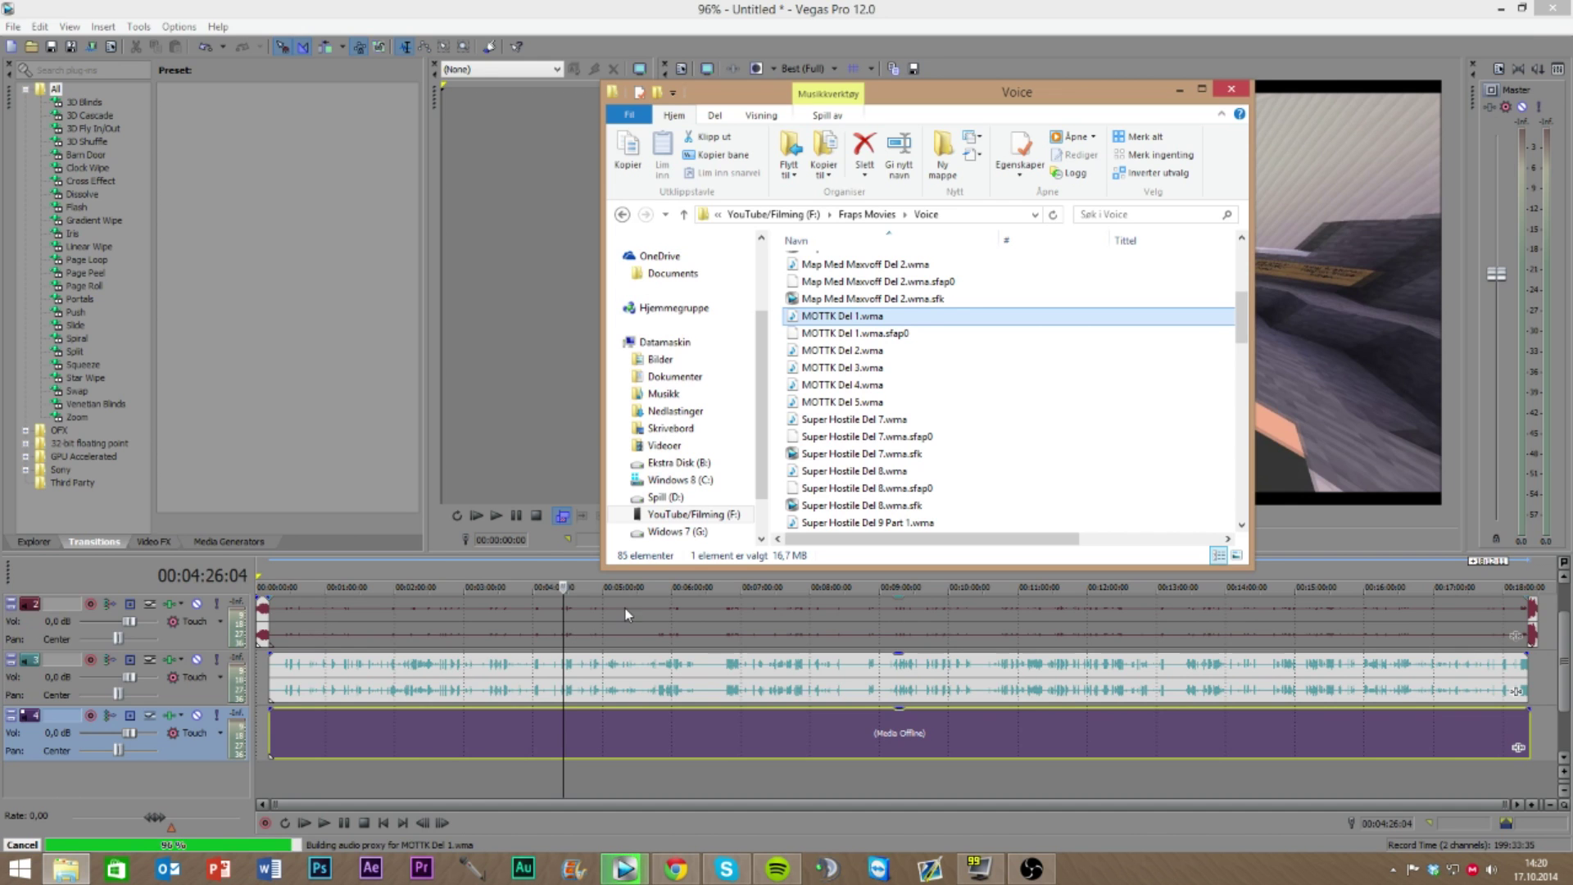
Remove the silent opening of the MOTTK Del 1 voice recording, keeping its start aligned with the beginning of the gameplay clip
left_click(285, 779)
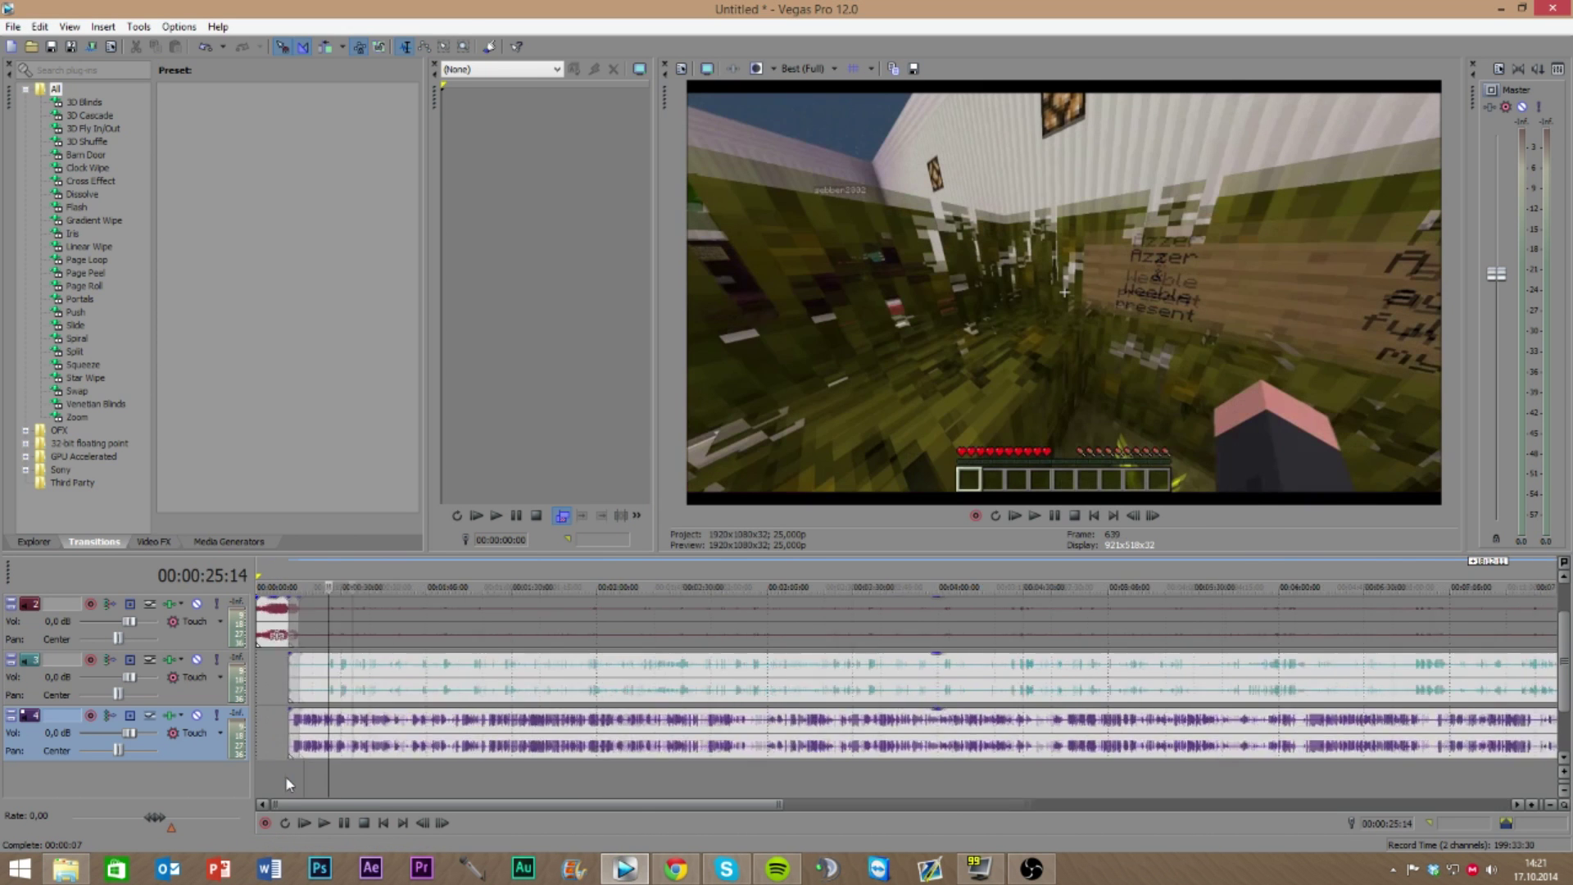
scroll(285, 775, "up", 10)
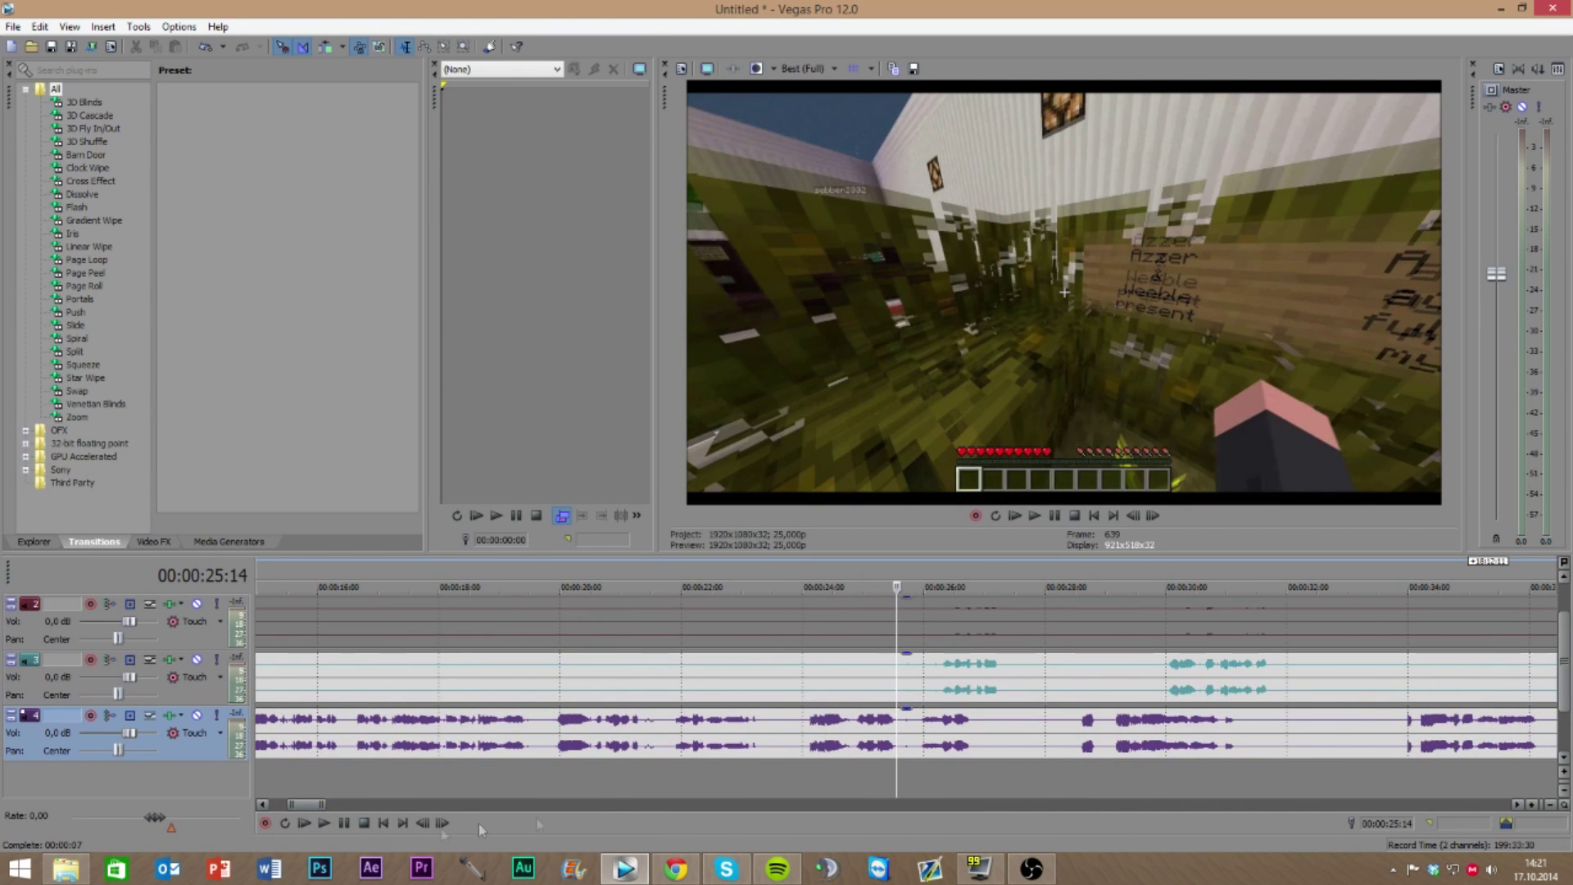
left_click_drag(309, 811, 296, 811)
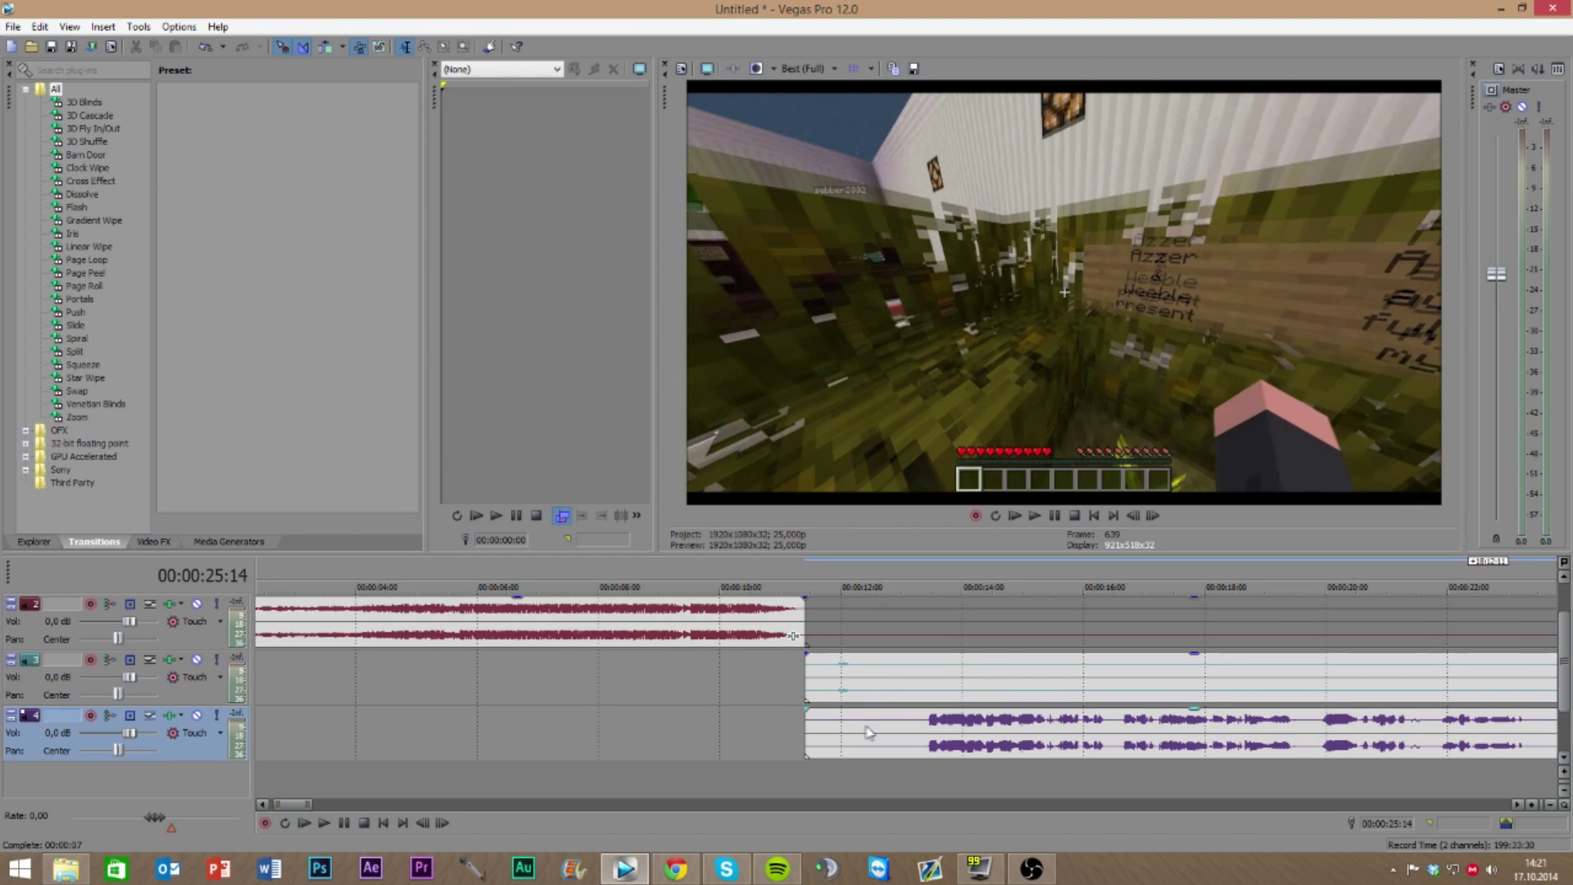
left_click_drag(804, 732, 854, 741)
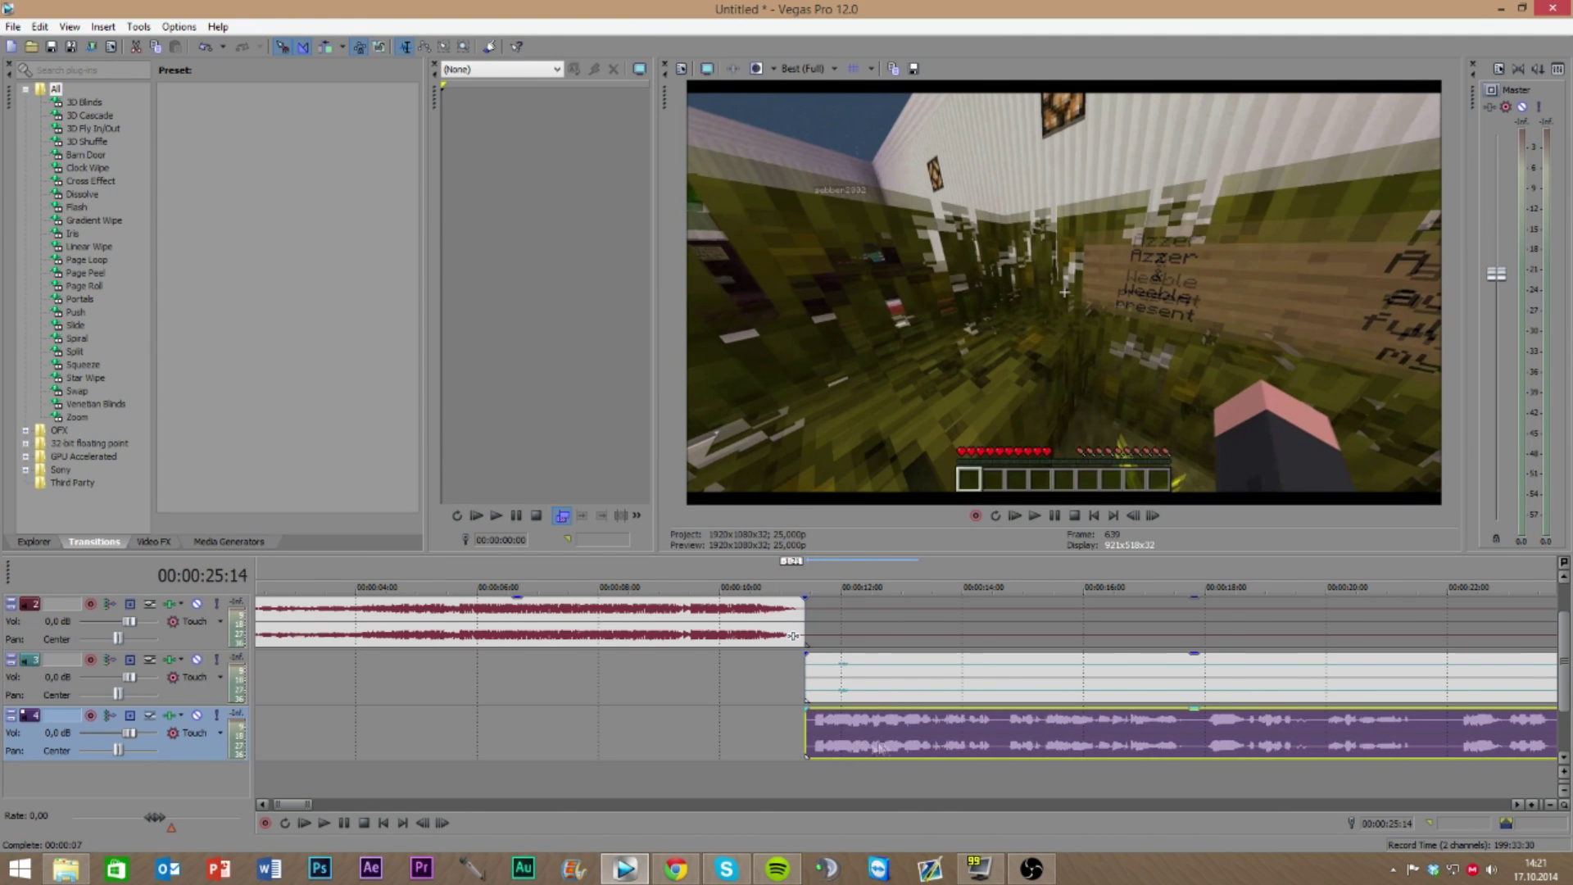
Play the timeline from just before the end of the intro to check how the voice matches the gameplay
left_click(776, 690)
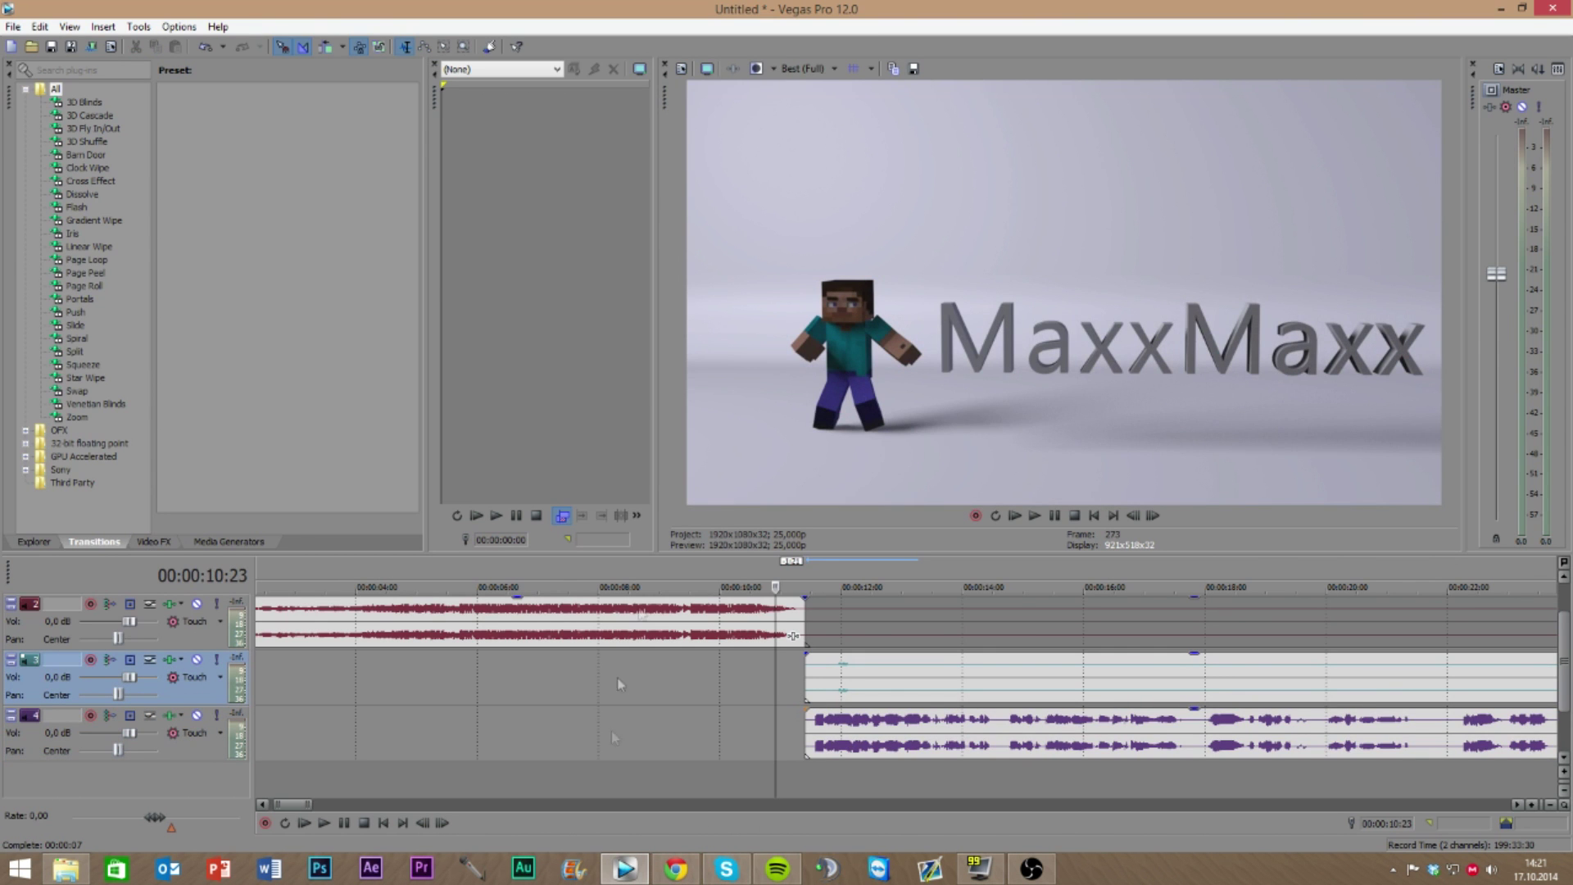
left_click(1035, 518)
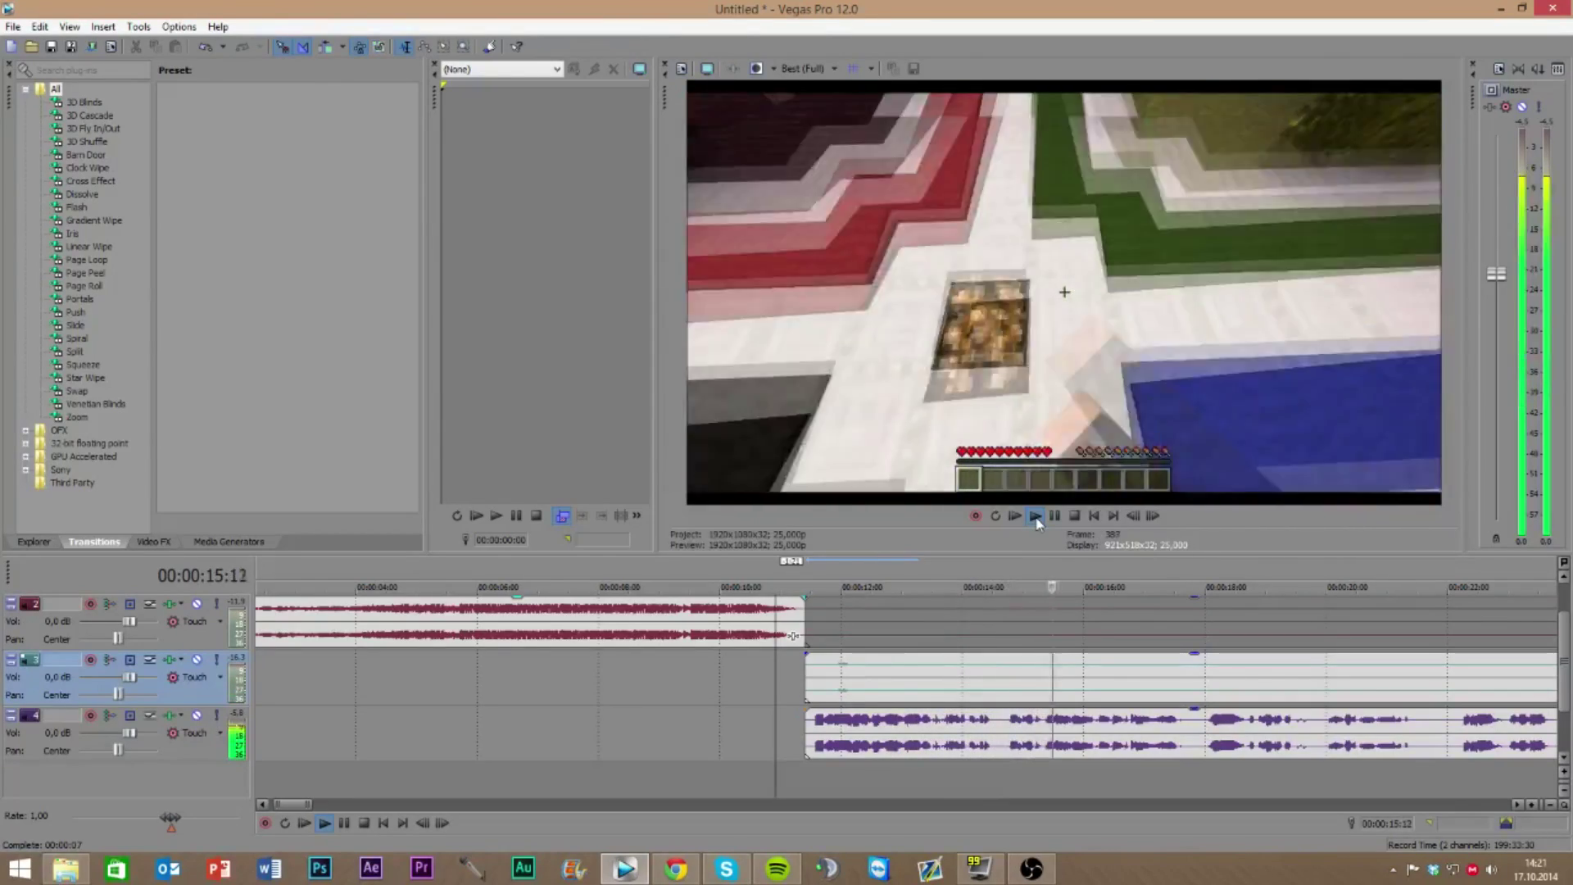
scroll(1191, 612, "down", 2)
scroll(1188, 609, "down", 6)
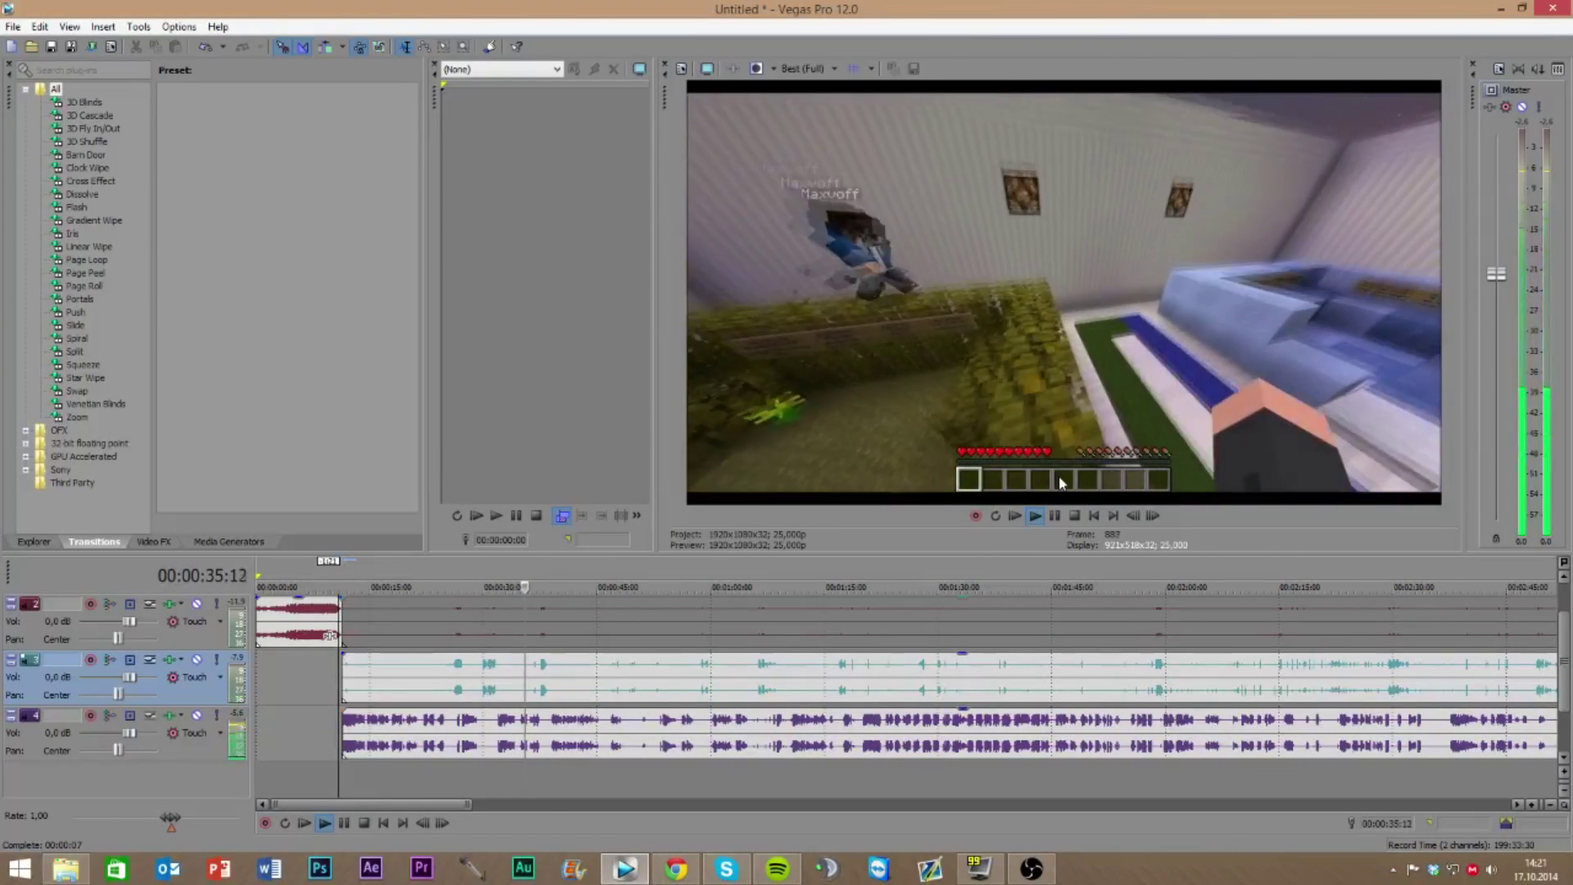
key("Return")
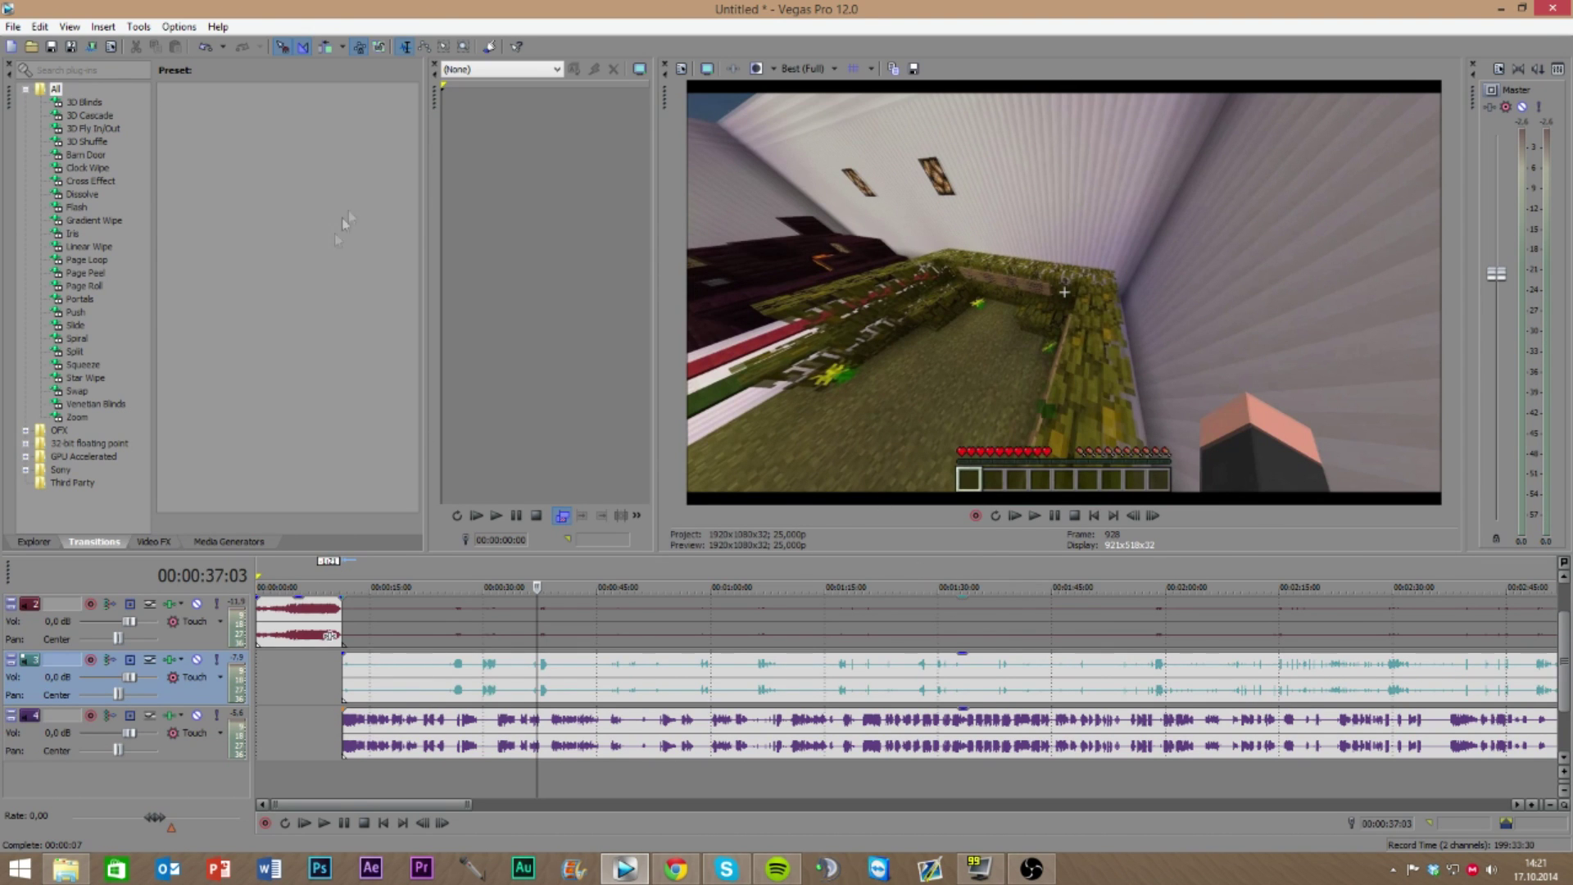
Set the loop region over the whole project, from the start of the intro to the end of the outro at 00:18:30:03
left_click_drag(258, 572, 1456, 585)
scroll(901, 697, "down", 5)
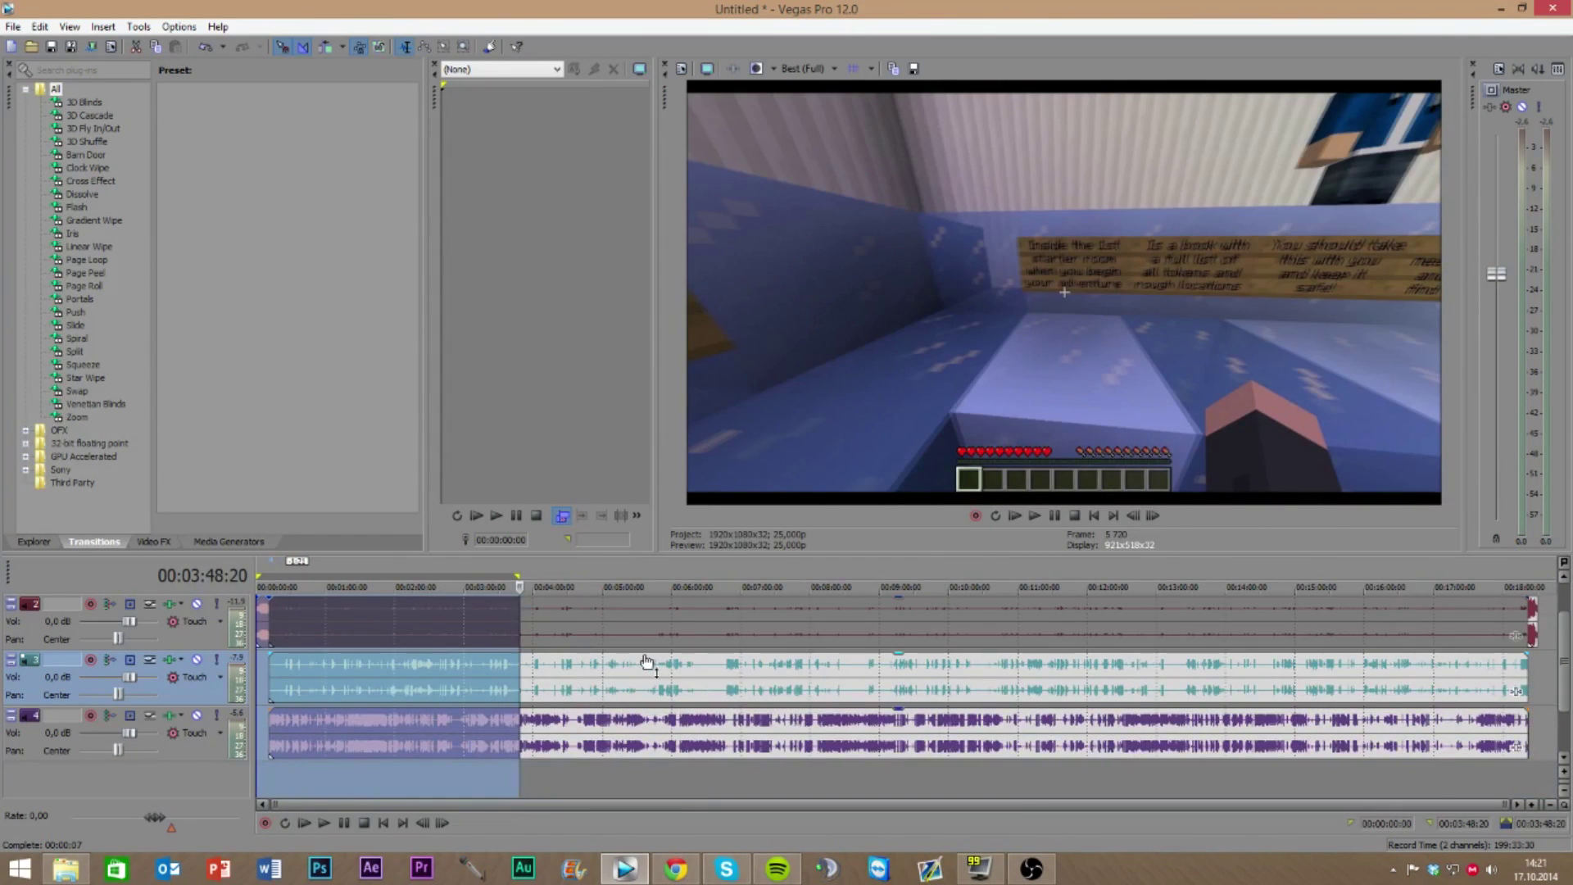
left_click_drag(517, 573, 1530, 574)
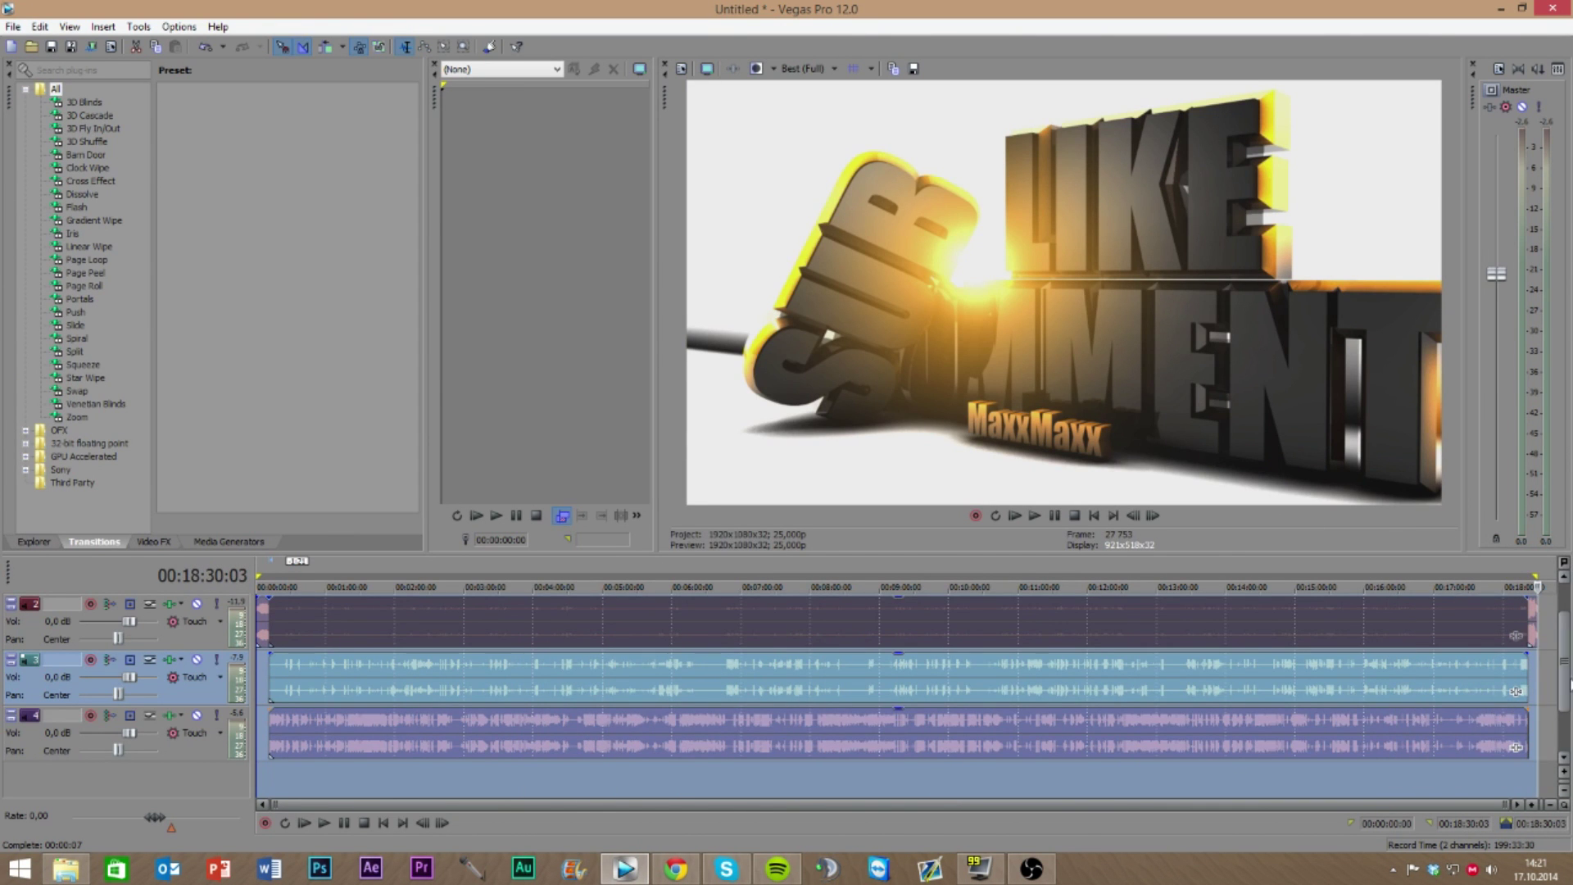
scroll(1565, 655, "up", 1)
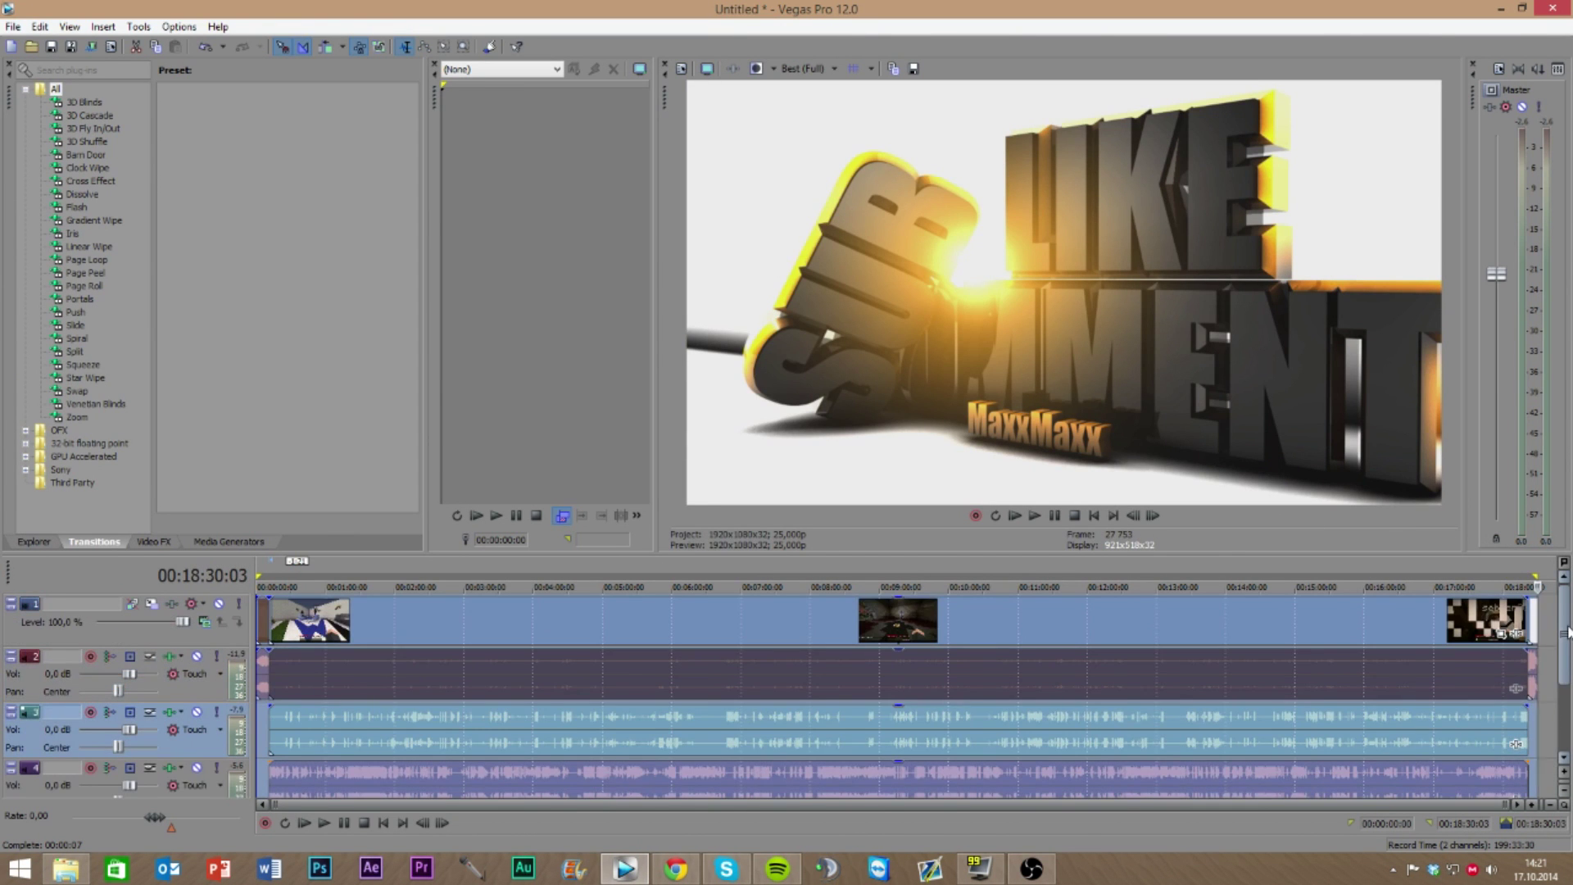
Examine the Render As settings and the custom settings of the YouTube HD 1080p template without starting a render
left_click(13, 26)
left_click(49, 143)
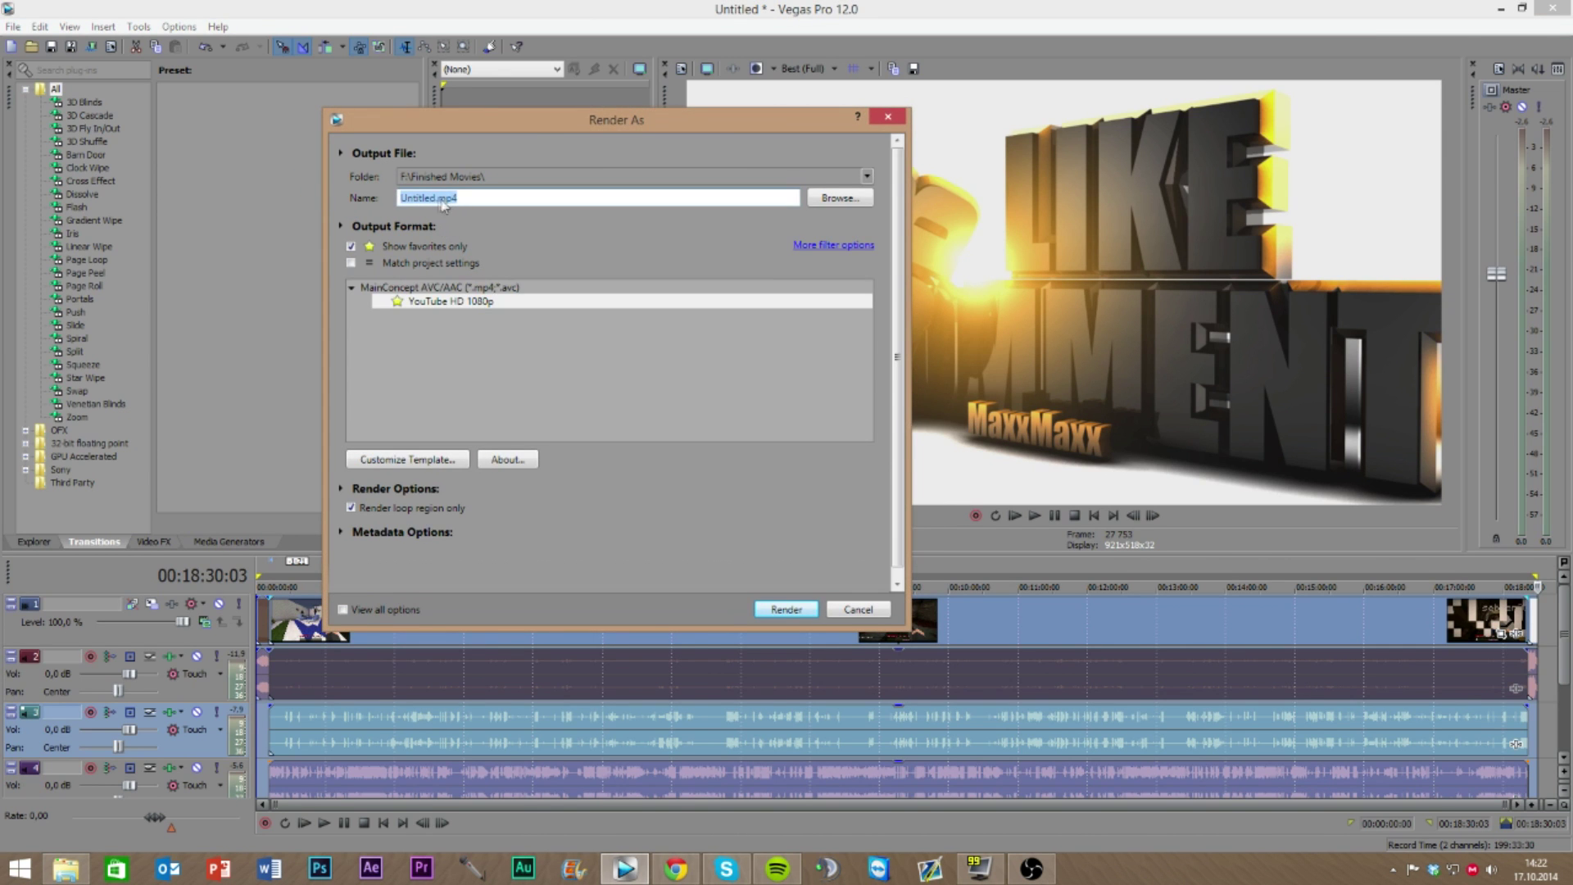
left_click(413, 198)
left_click(441, 303)
right_click(424, 310)
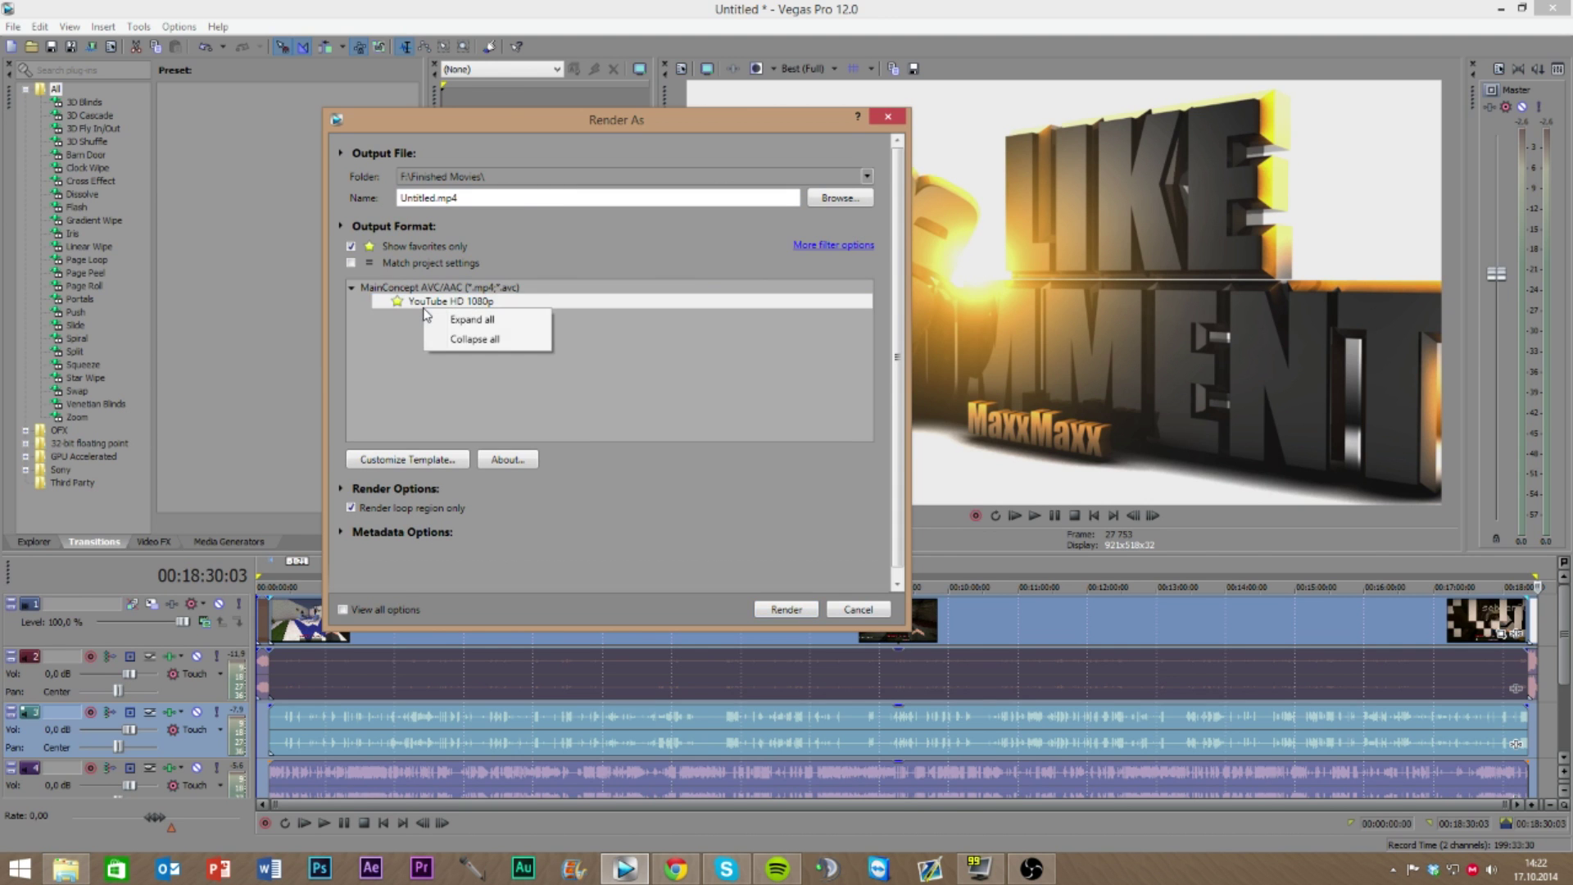
left_click(428, 413)
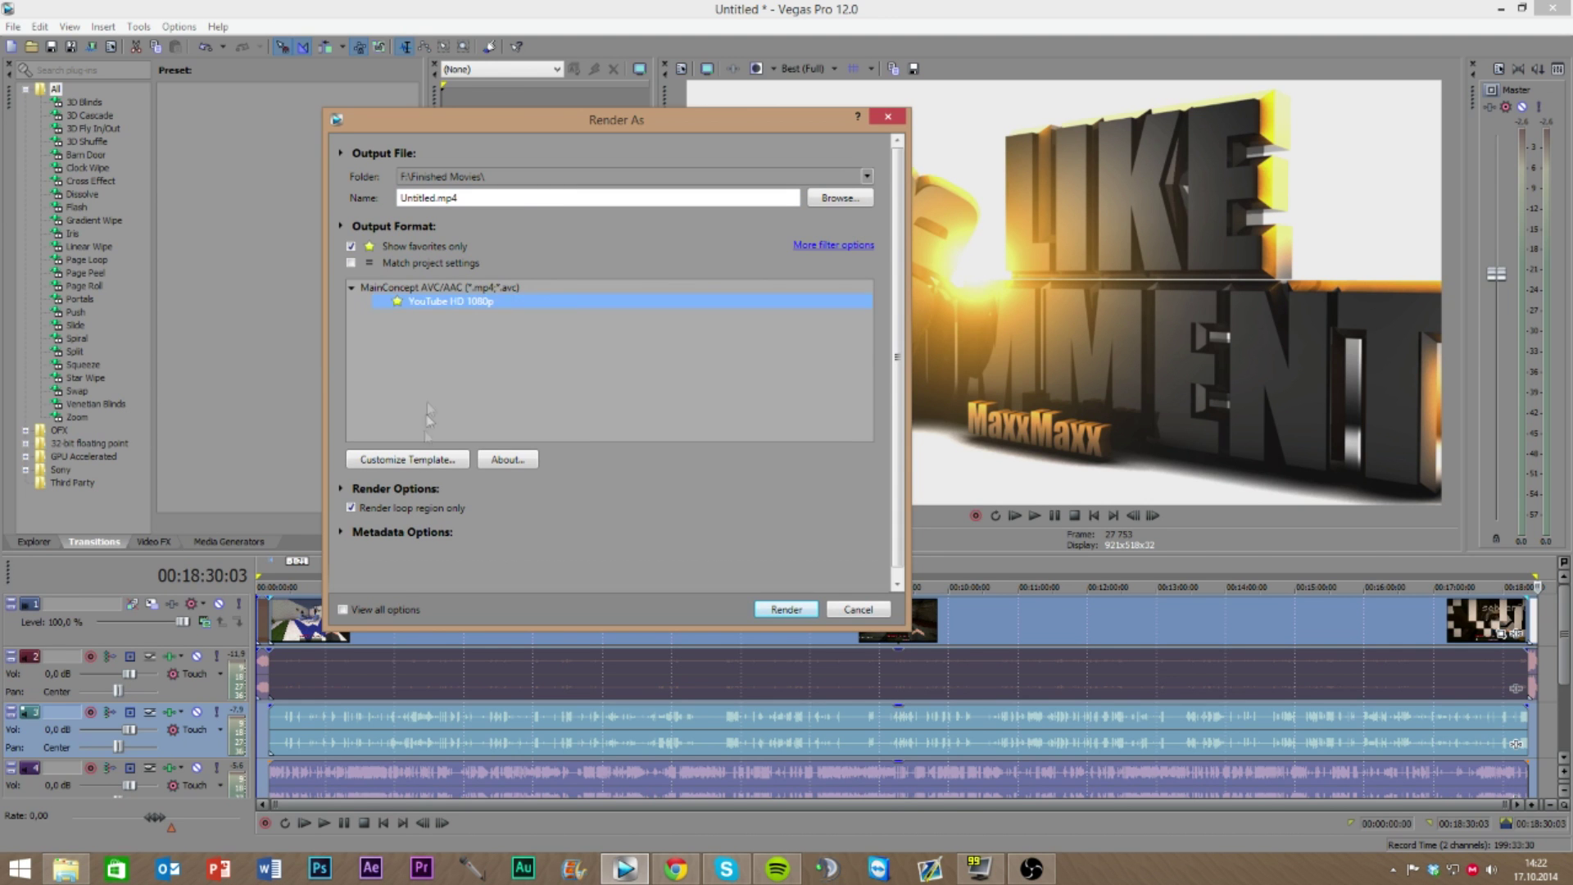
left_click(407, 460)
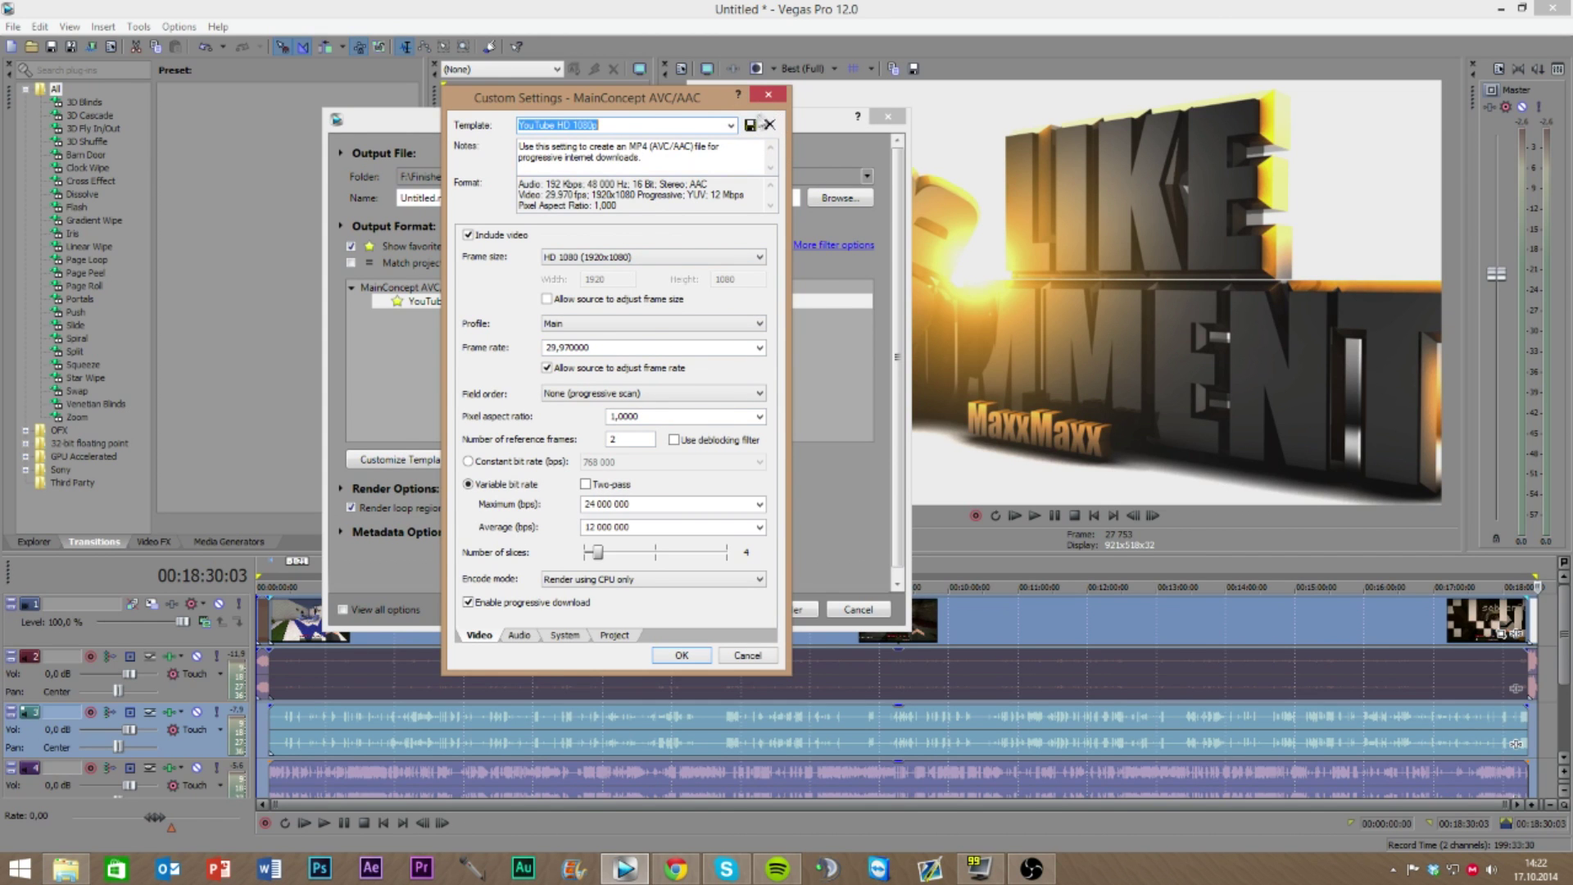
left_click(769, 94)
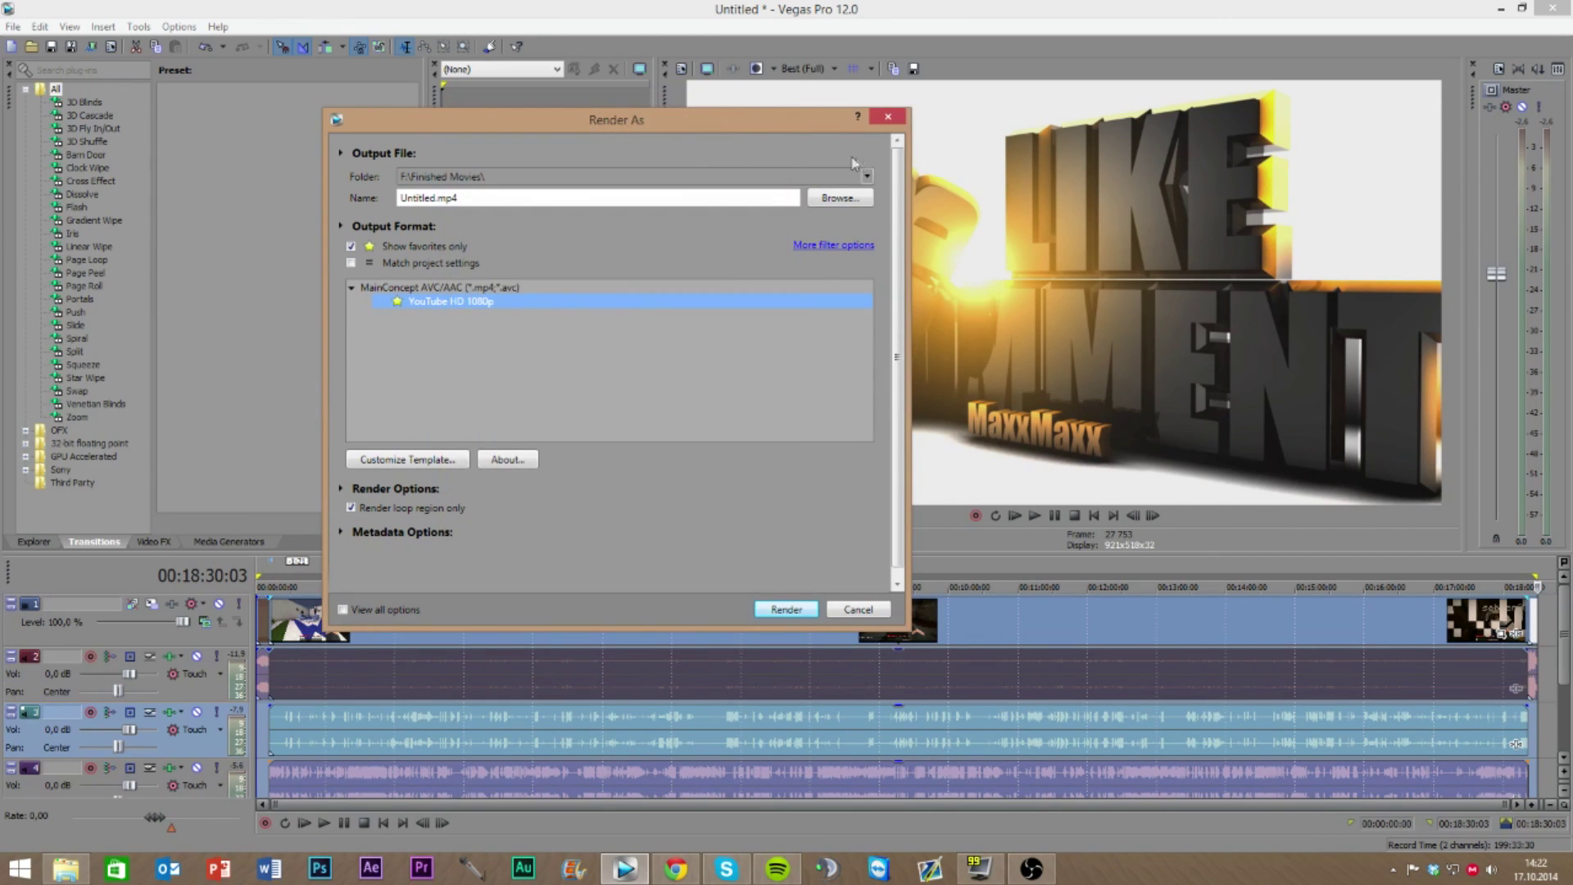
left_click(890, 120)
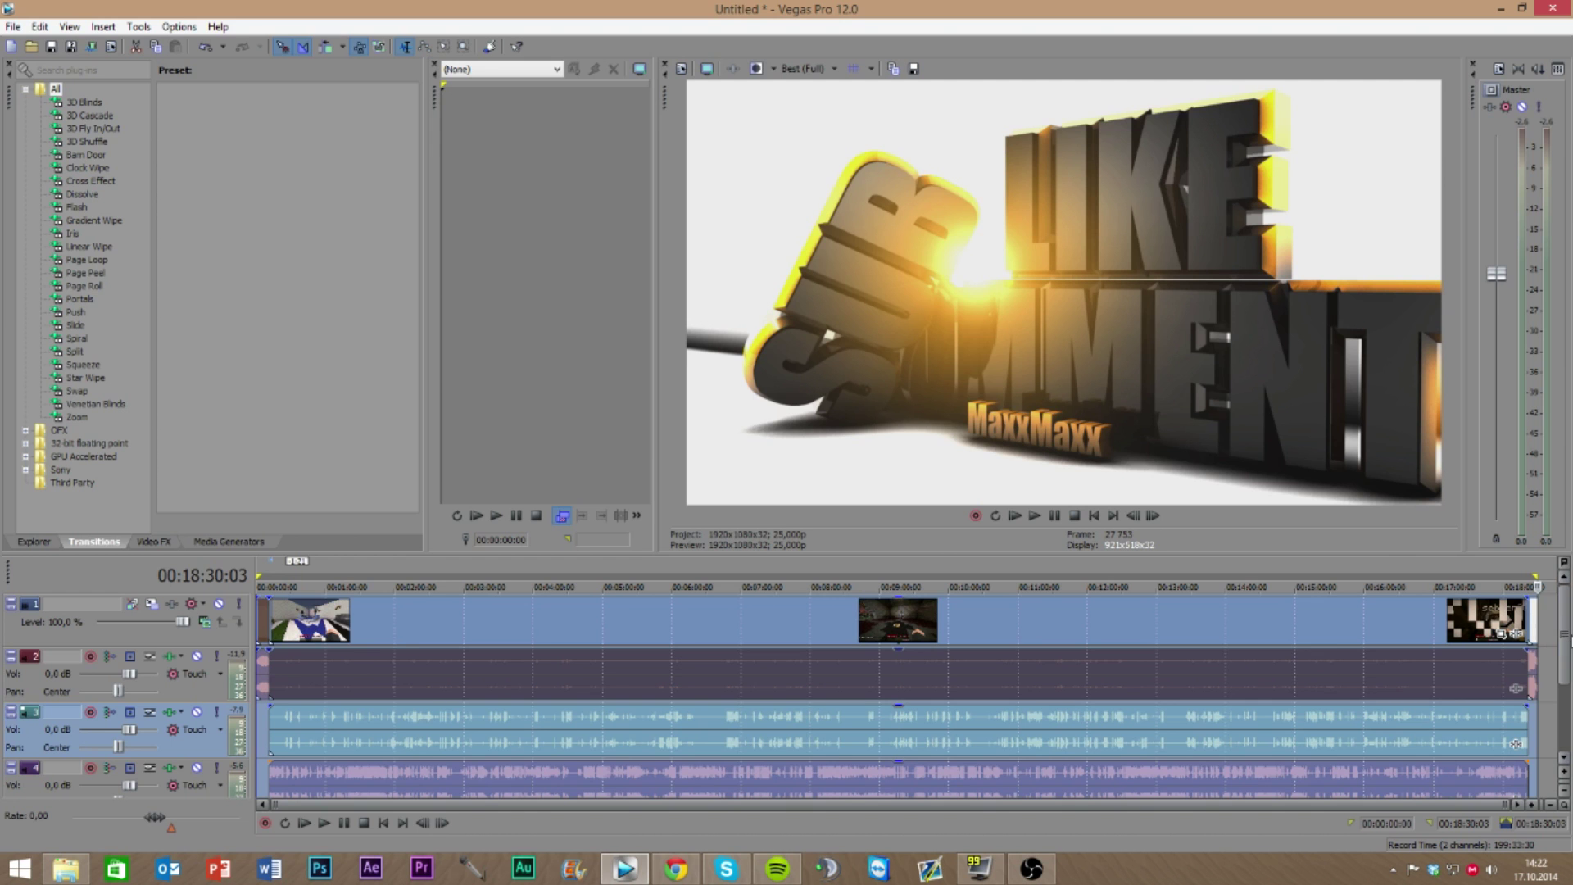
mouse_move(1568, 674)
left_mouse_down()
mouse_move(1568, 721)
mouse_move(1567, 675)
left_mouse_up()
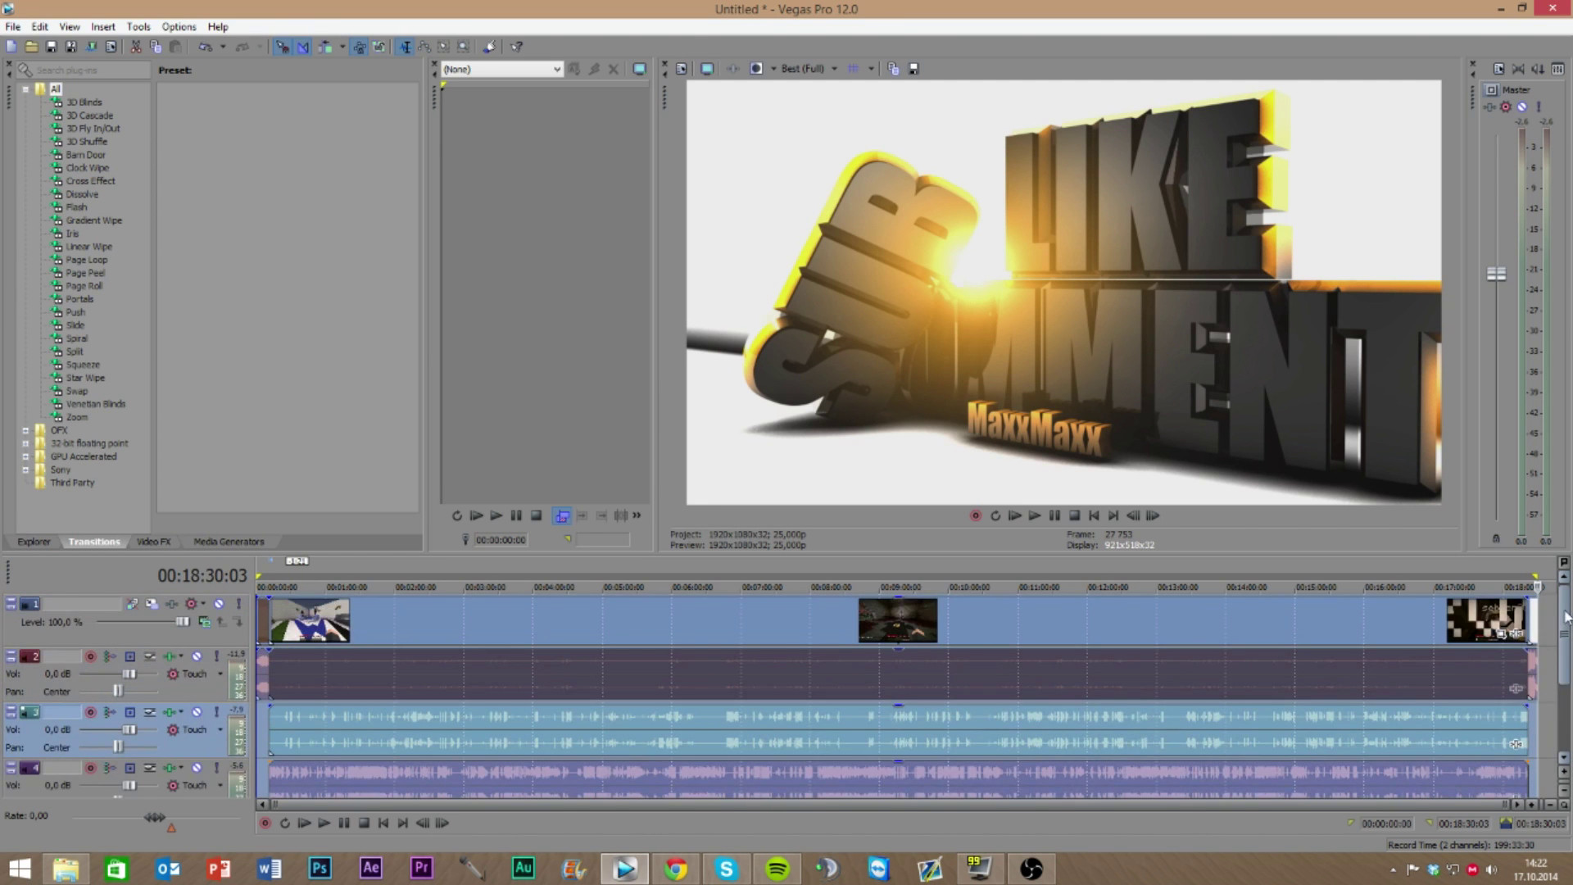